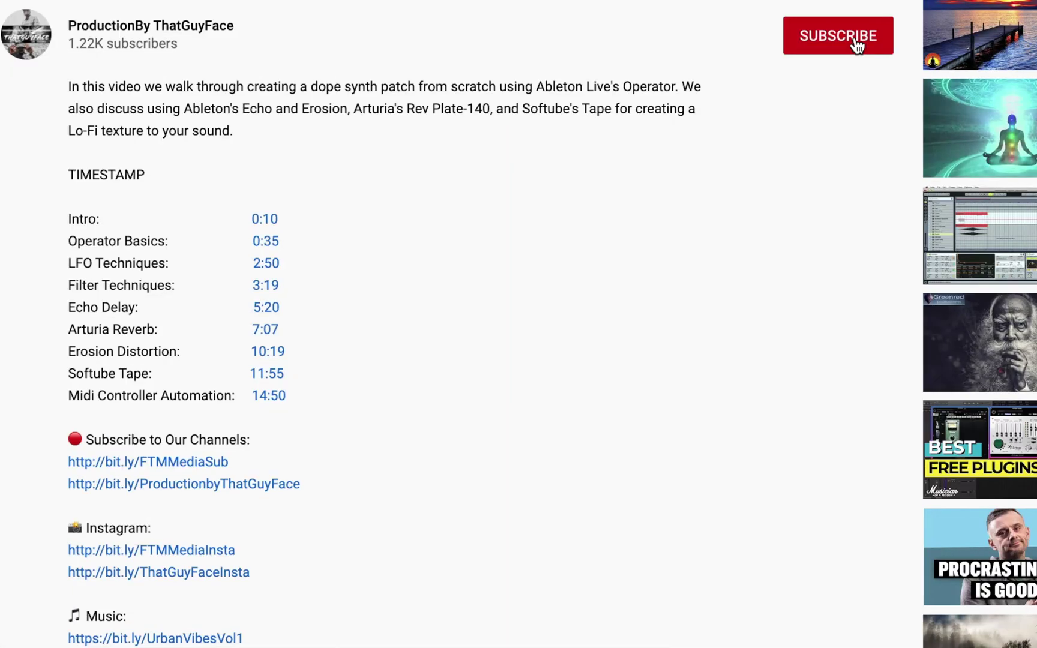
# Subscribe to the producer's YouTube channel and set its notifications to All.
pyautogui.click(857, 42)
pyautogui.click(878, 42)
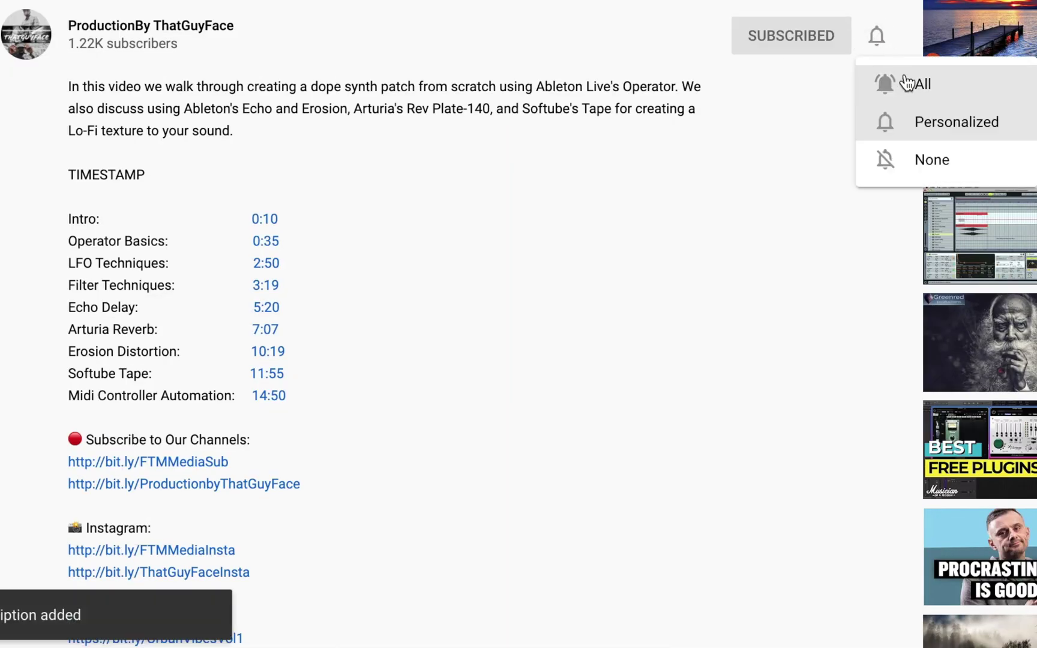
pyautogui.click(910, 80)
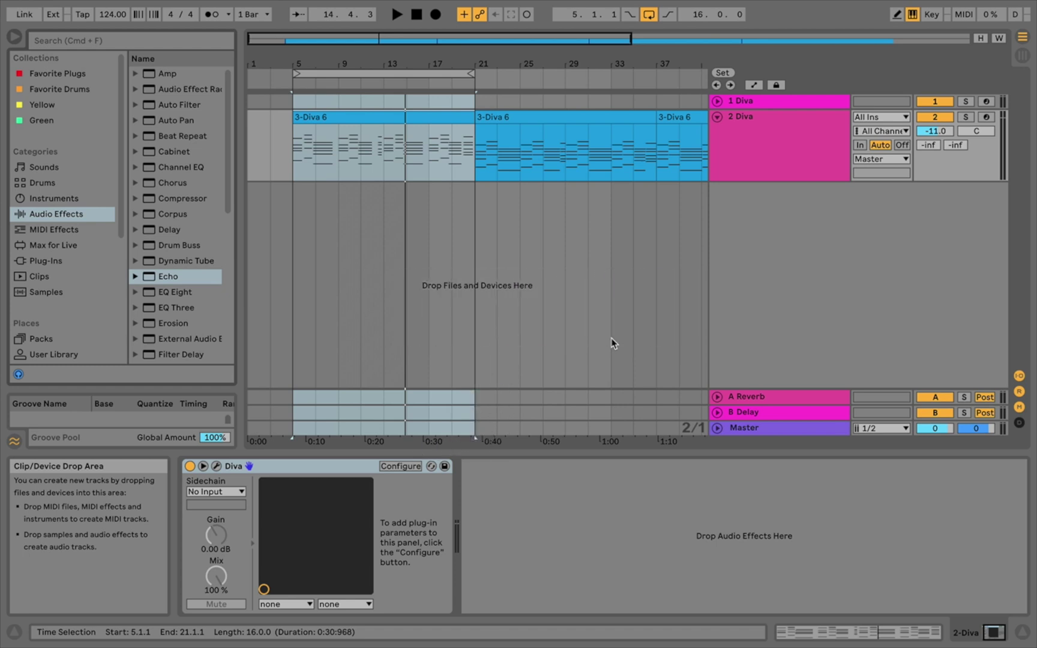
# Open the Diva editor on the 2-Diva track and load the init preset.
pyautogui.click(217, 468)
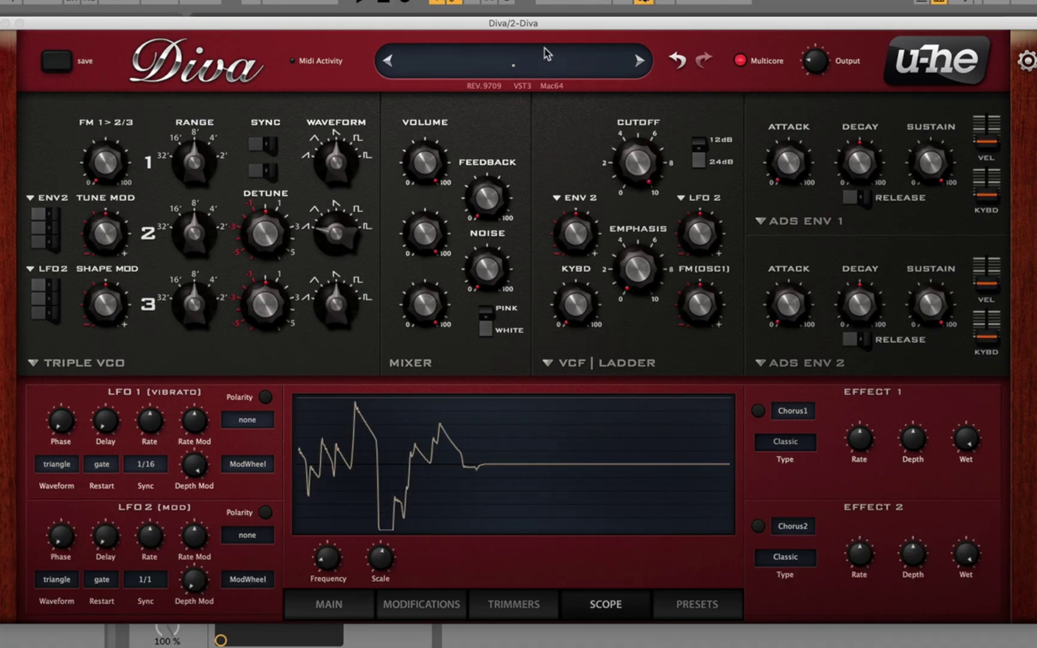
pyautogui.click(546, 54)
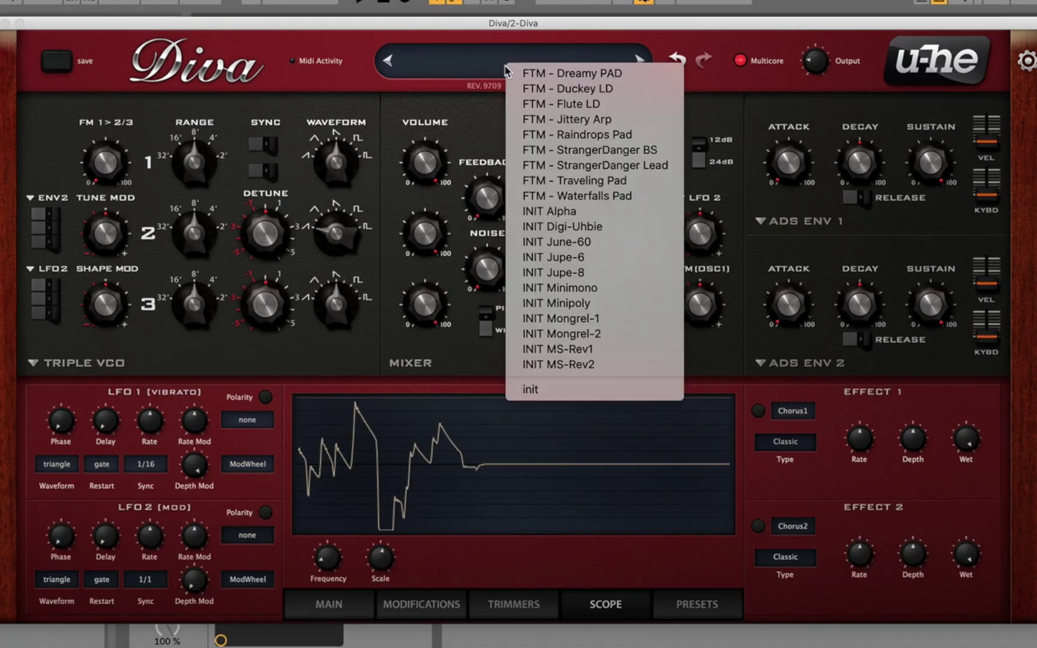
pyautogui.click(565, 390)
# Set Diva's main output level to 50 and the scope scale to -5.
pyautogui.moveTo(827, 60); pyautogui.dragTo(803, 96)
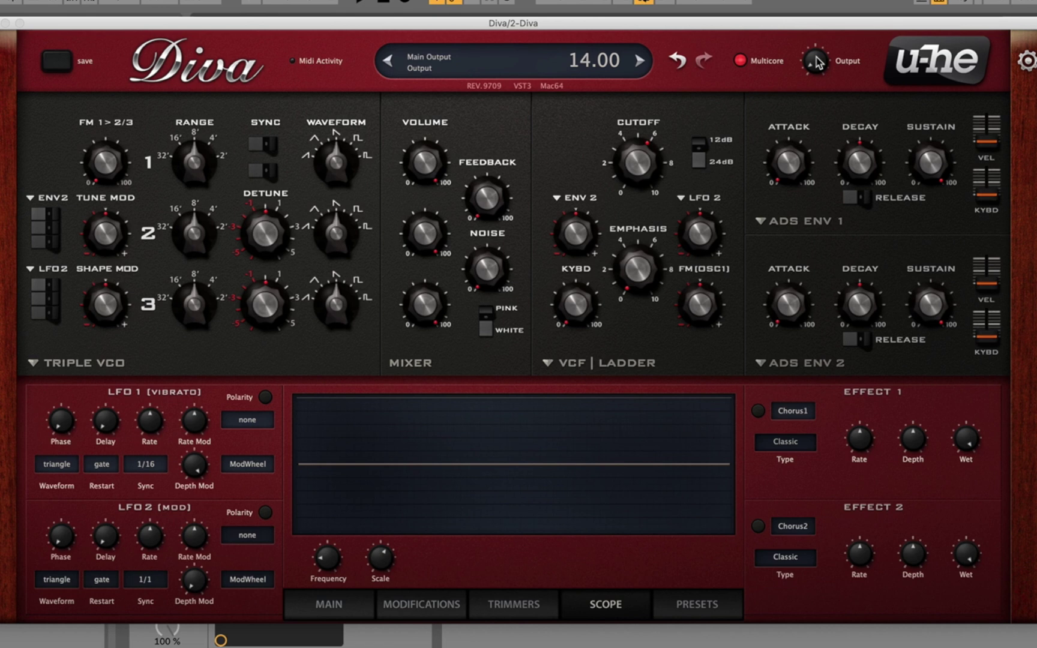
pyautogui.moveTo(818, 63); pyautogui.dragTo(819, 46)
pyautogui.moveTo(380, 558); pyautogui.dragTo(363, 582)
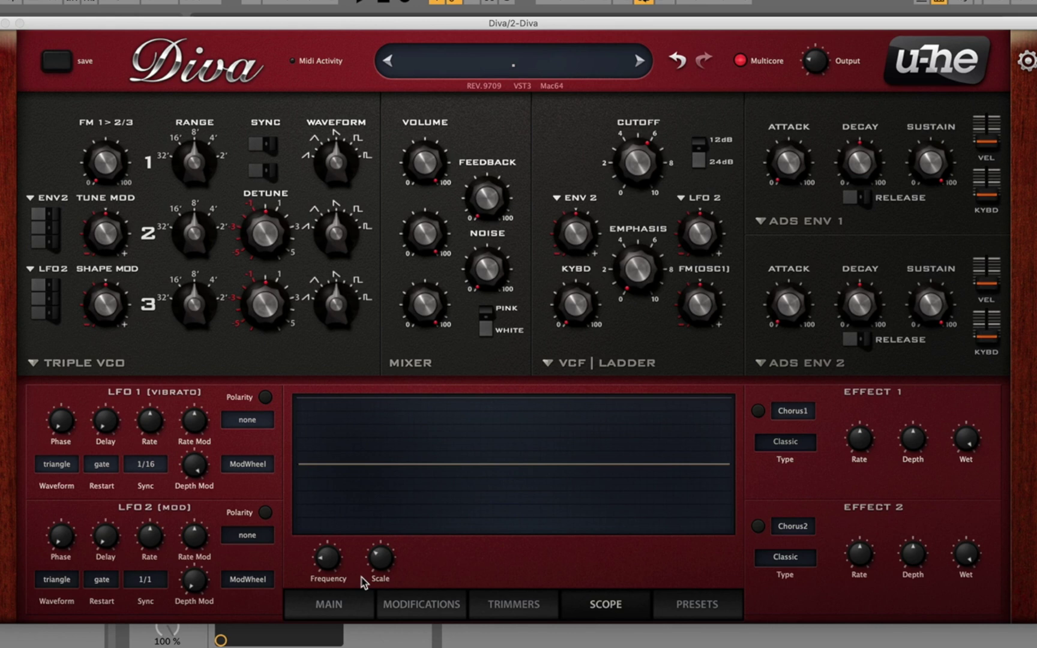
# Set oscillator 2's waveform shape to 1.00.
pyautogui.moveTo(337, 183)
pyautogui.moveTo(335, 237)
pyautogui.moveTo(335, 237); pyautogui.dragTo(323, 287)
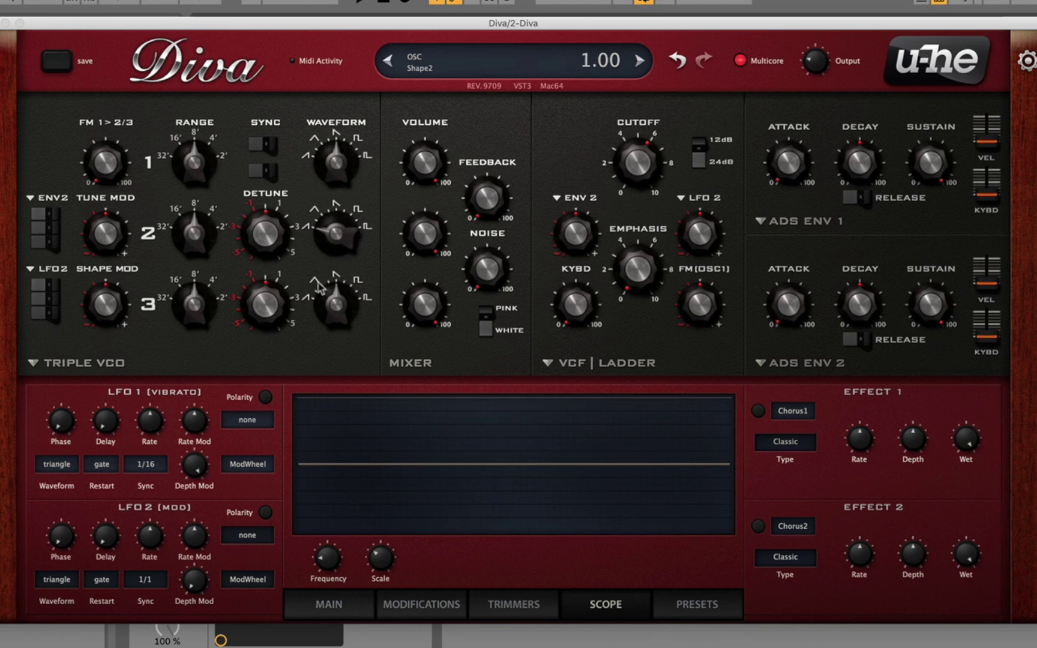
# Detune oscillator 2 slightly, to a Tune2 value of 0.01.
pyautogui.moveTo(317, 298)
pyautogui.moveTo(427, 227)
pyautogui.moveTo(266, 211)
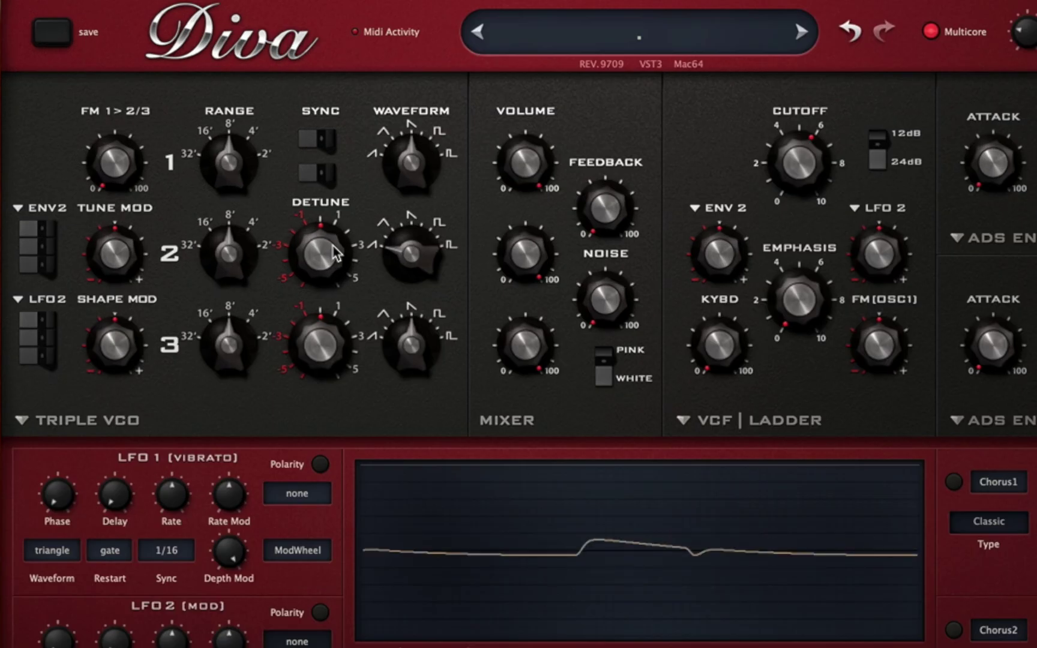
pyautogui.click(336, 252)
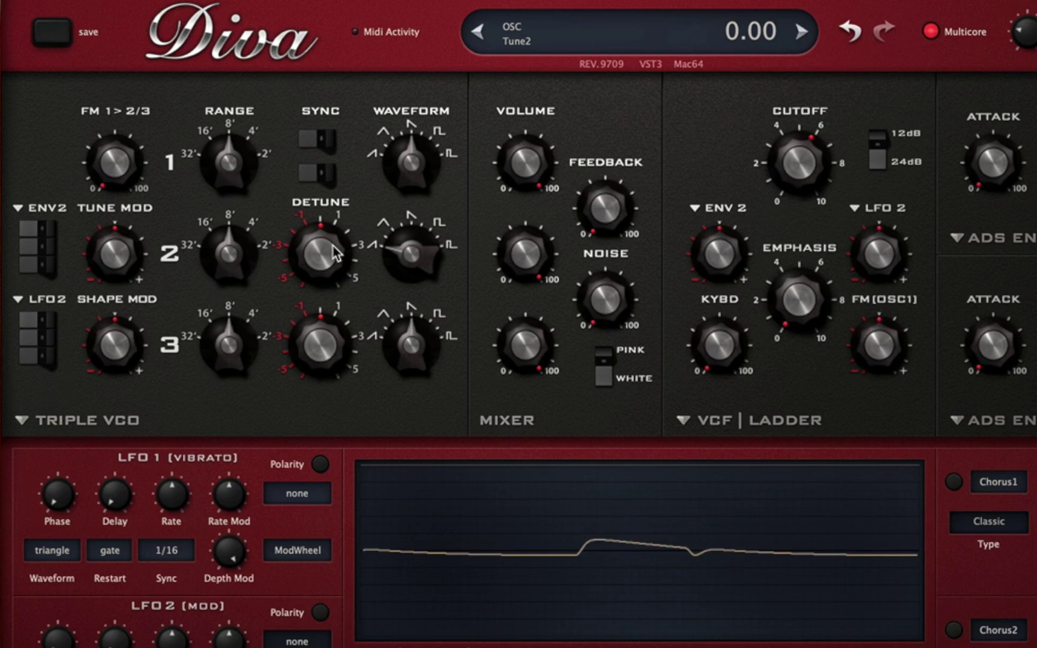
pyautogui.moveTo(336, 252); pyautogui.dragTo(335, 244)
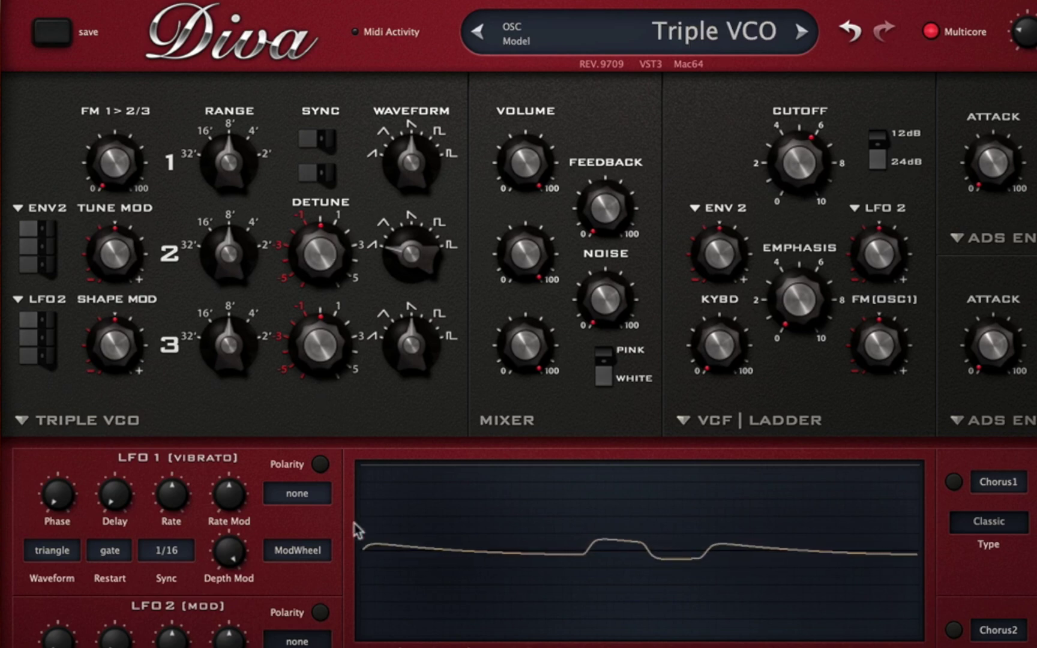
pyautogui.scroll(19, 444, 646)
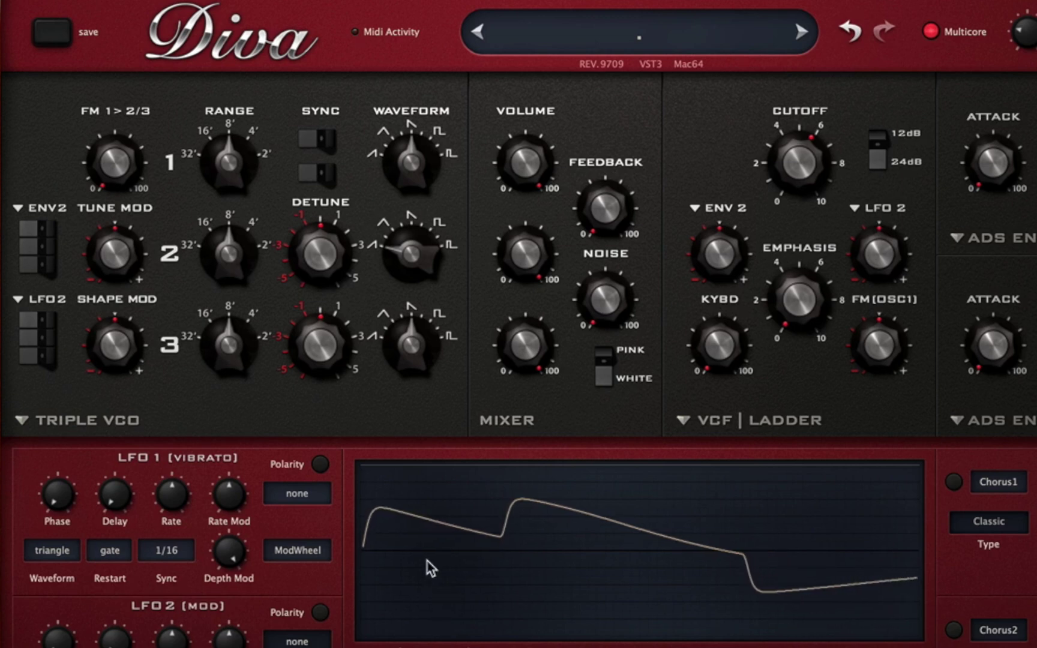
# Detune oscillator 2 a bit further and lower the filter cutoff to about 4.
pyautogui.moveTo(341, 285)
pyautogui.moveTo(341, 285); pyautogui.dragTo(333, 276)
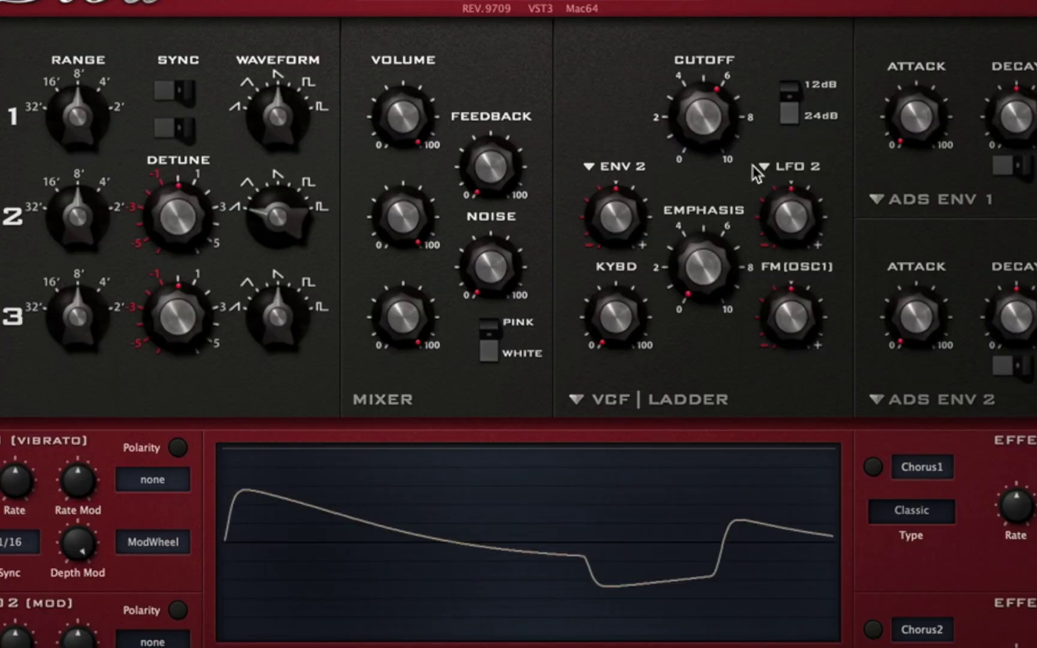
pyautogui.moveTo(729, 124); pyautogui.dragTo(729, 78)
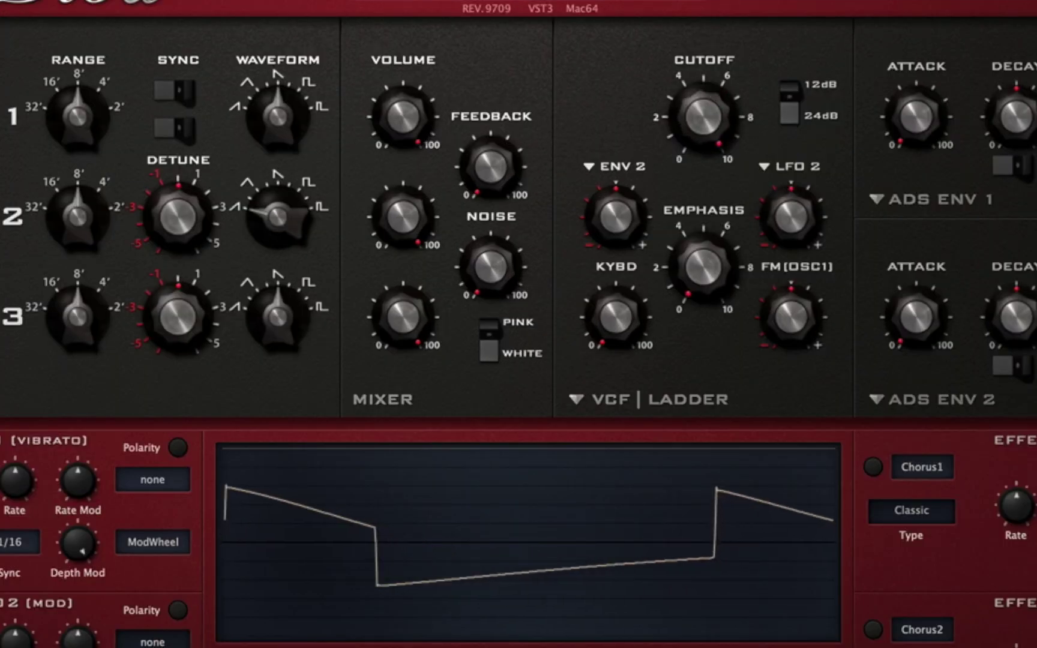
pyautogui.moveTo(714, 81); pyautogui.dragTo(708, 129)
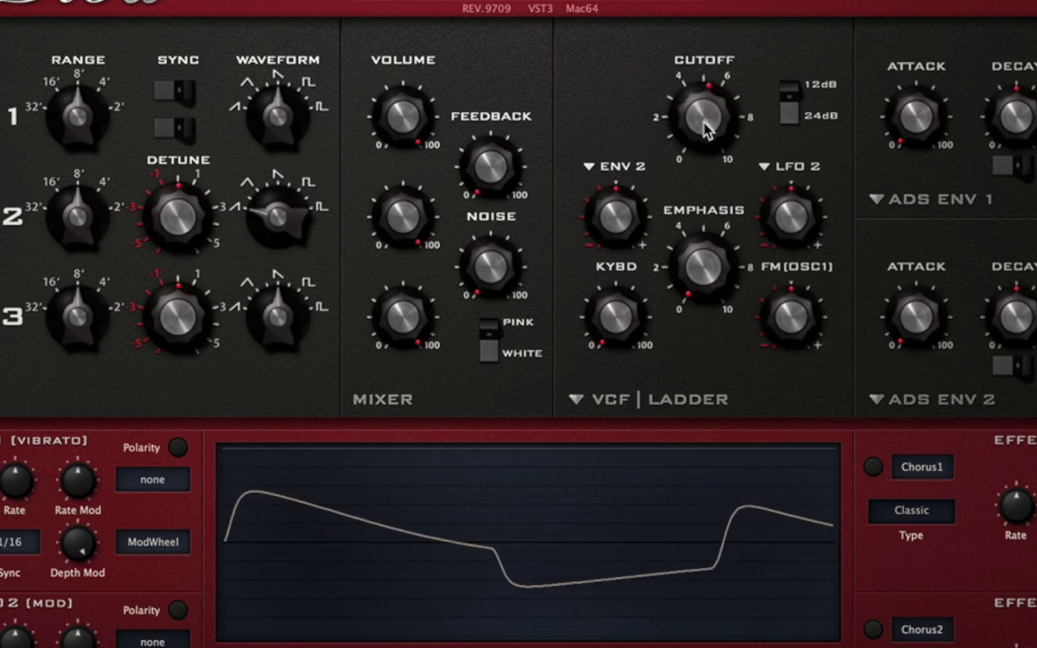
pyautogui.moveTo(705, 125); pyautogui.dragTo(694, 166)
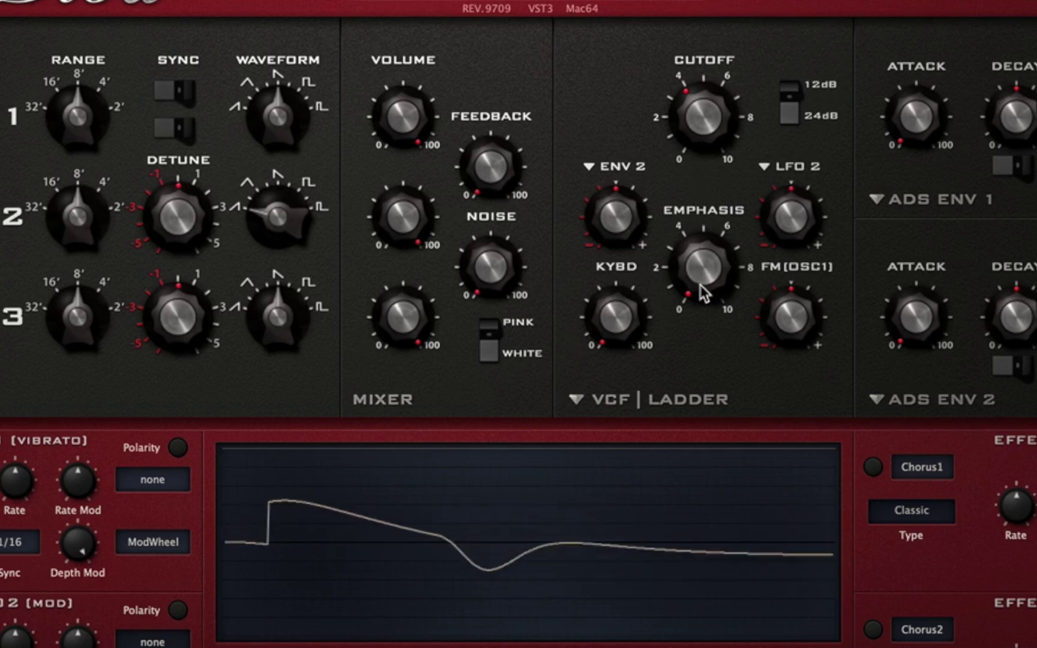
# Raise the filter emphasis to just past 8.
pyautogui.moveTo(701, 287); pyautogui.dragTo(692, 135)
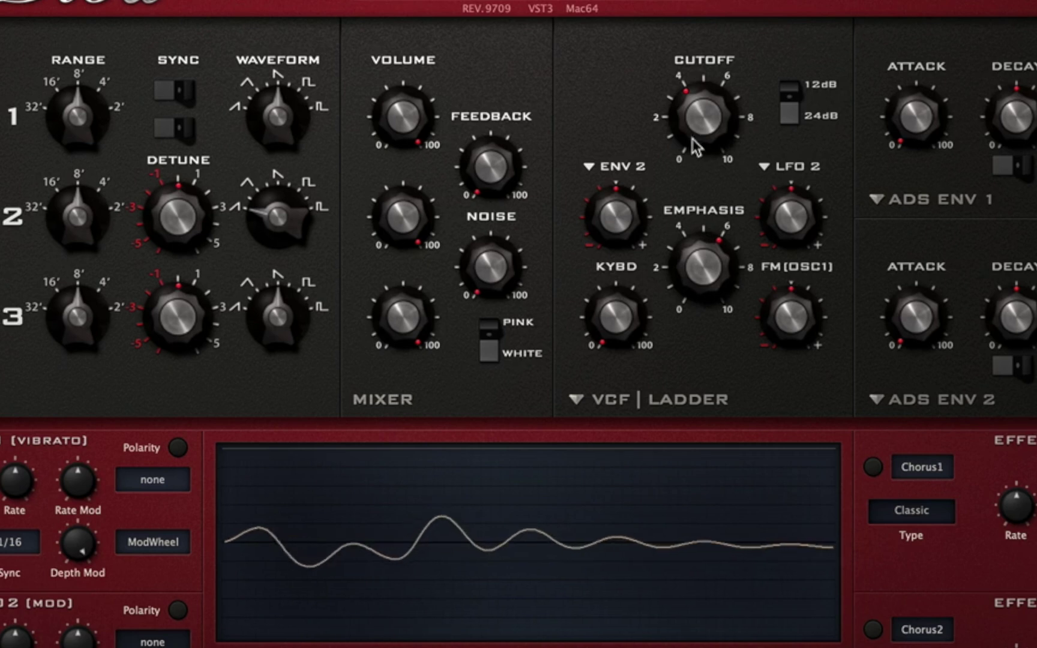
pyautogui.moveTo(701, 267); pyautogui.dragTo(697, 247)
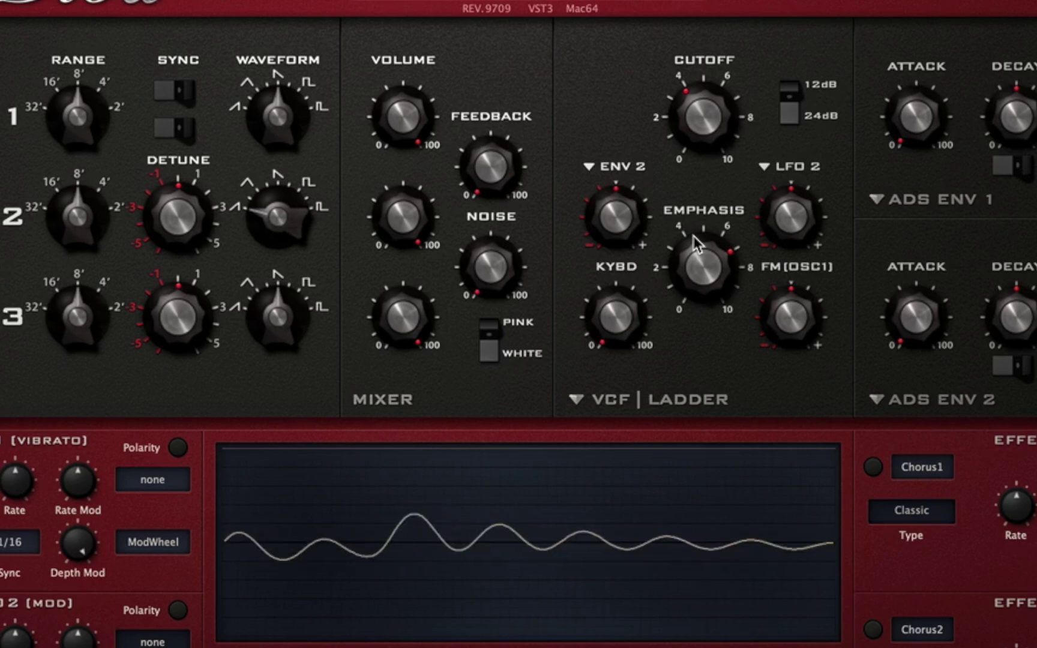
pyautogui.moveTo(694, 236); pyautogui.dragTo(695, 214)
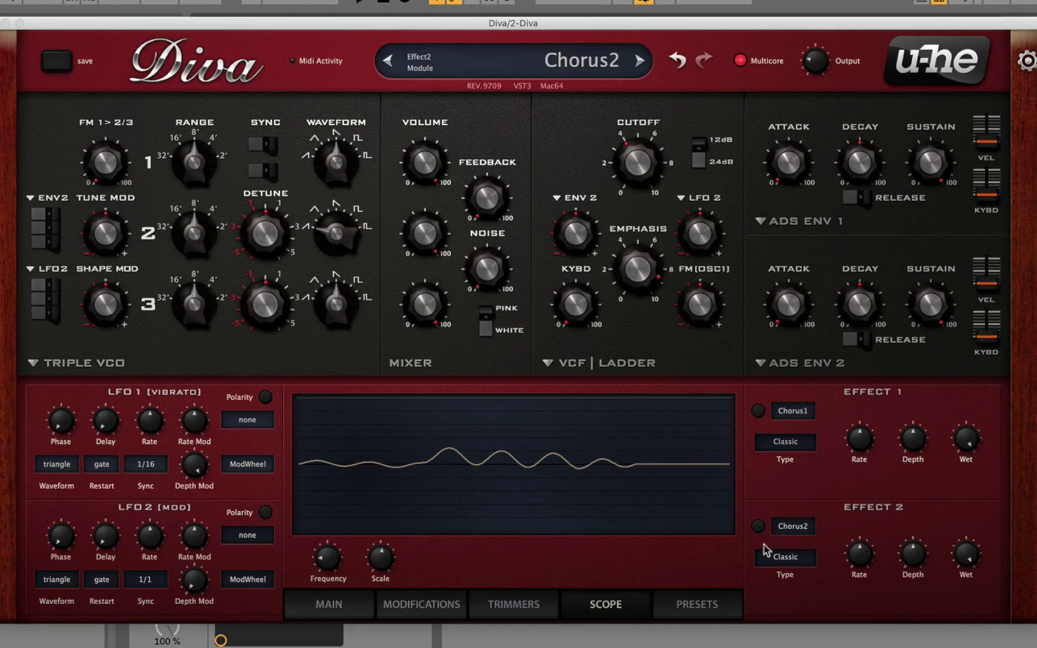
# Swap Effect 2 to the Plate2 reverb, set its wet level to 50, and leave it off.
pyautogui.click(781, 528)
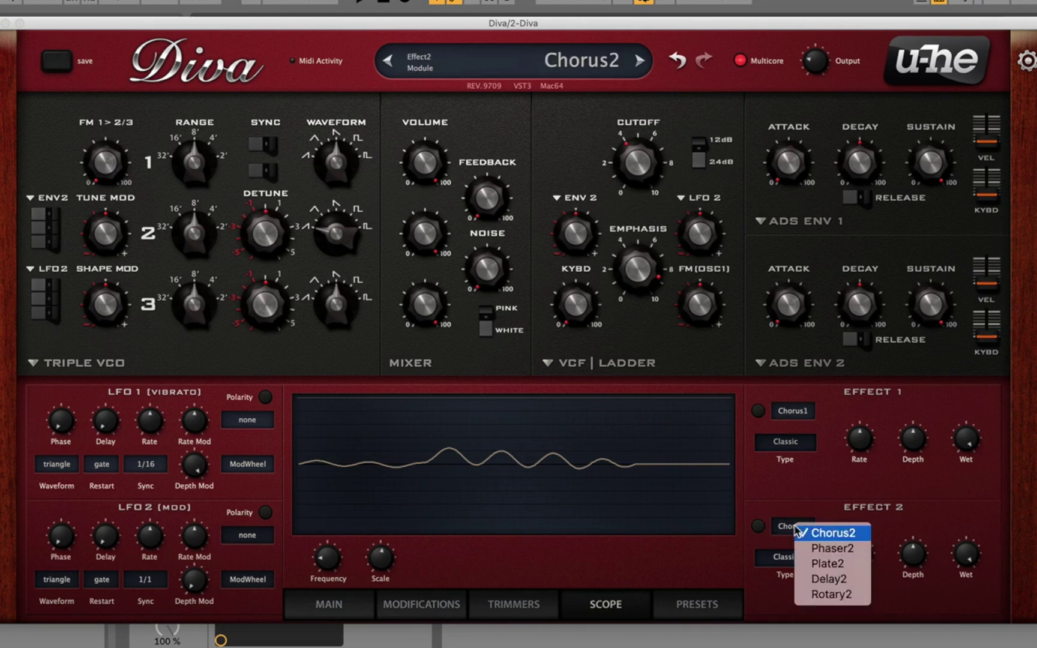
pyautogui.click(813, 563)
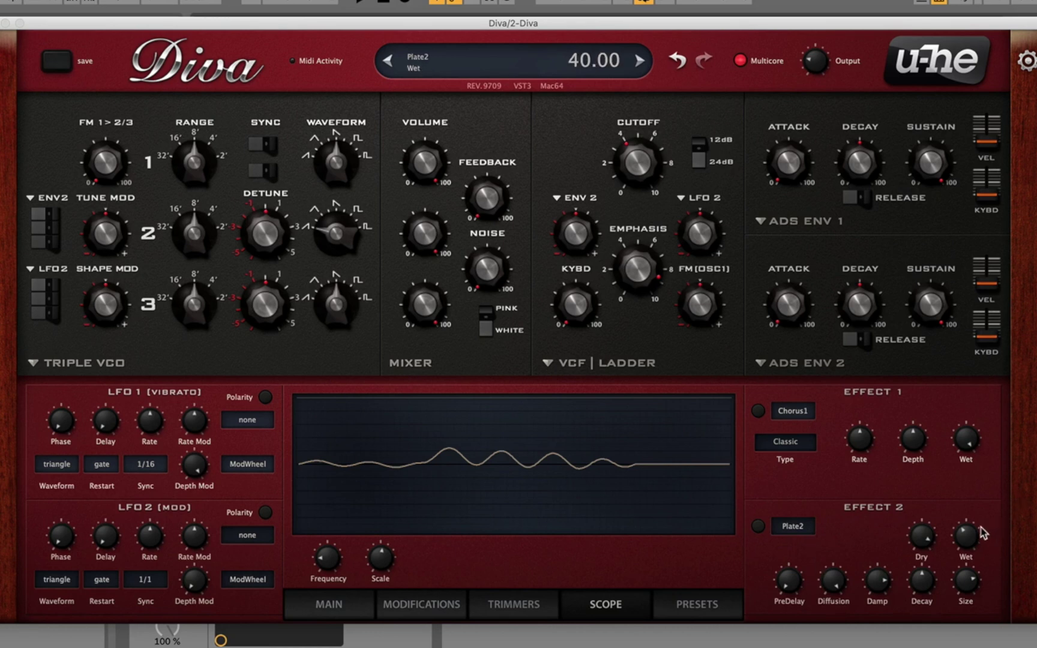
pyautogui.moveTo(972, 539); pyautogui.dragTo(975, 508)
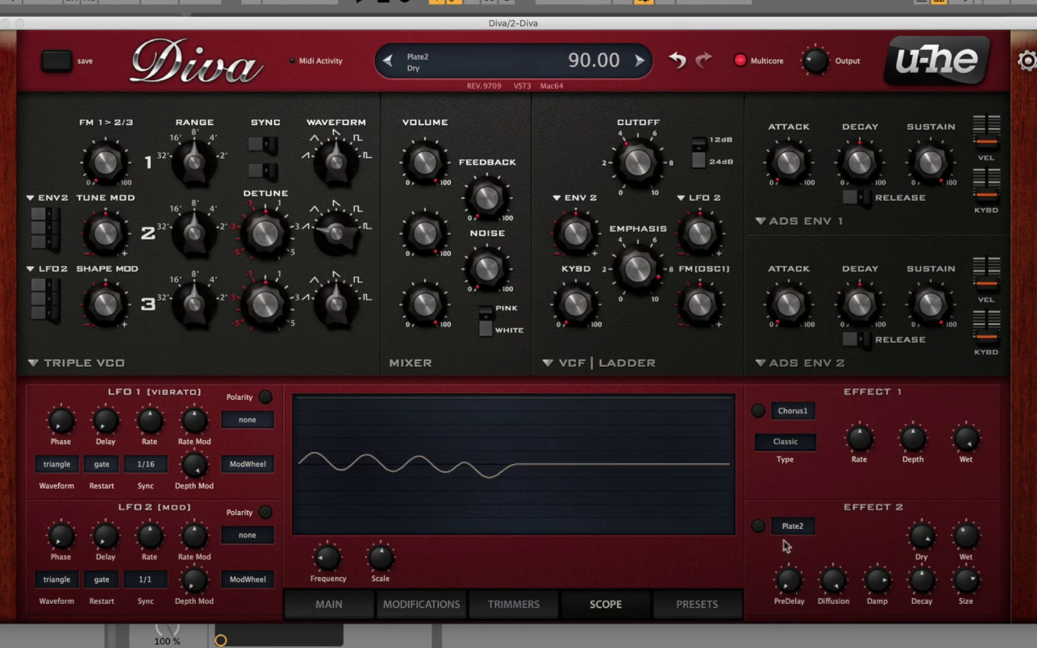
pyautogui.click(758, 526)
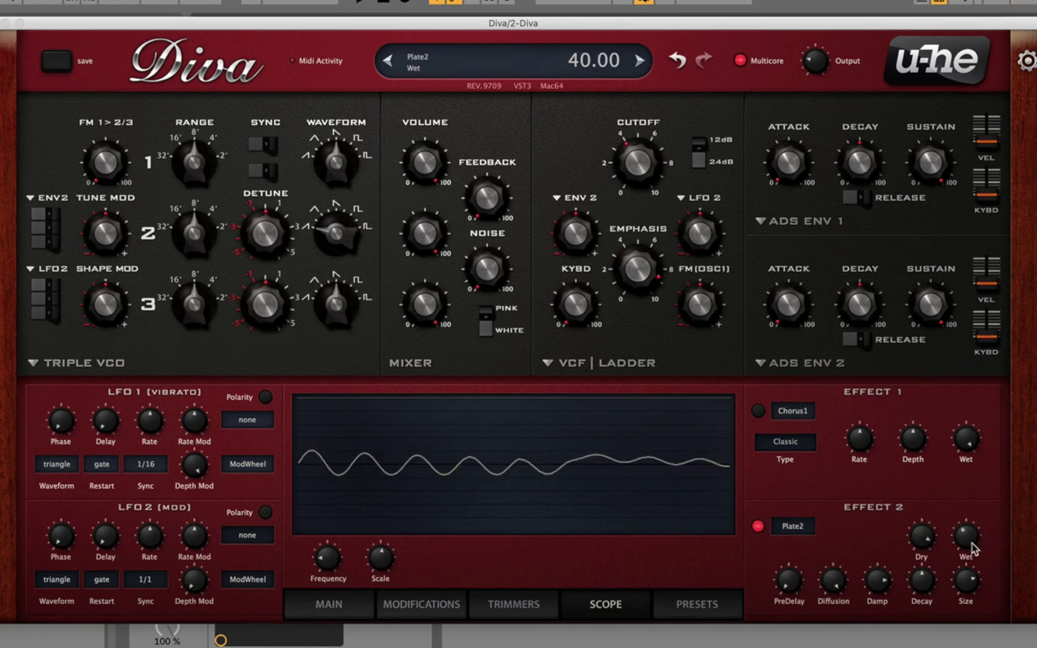
pyautogui.moveTo(974, 545); pyautogui.dragTo(975, 506)
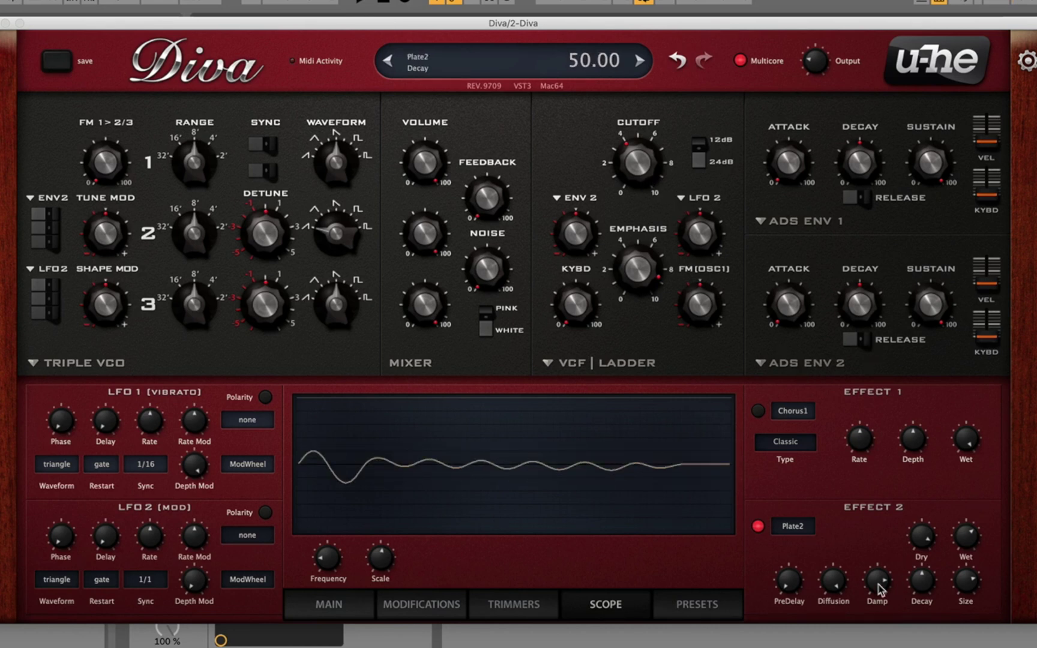
pyautogui.click(758, 526)
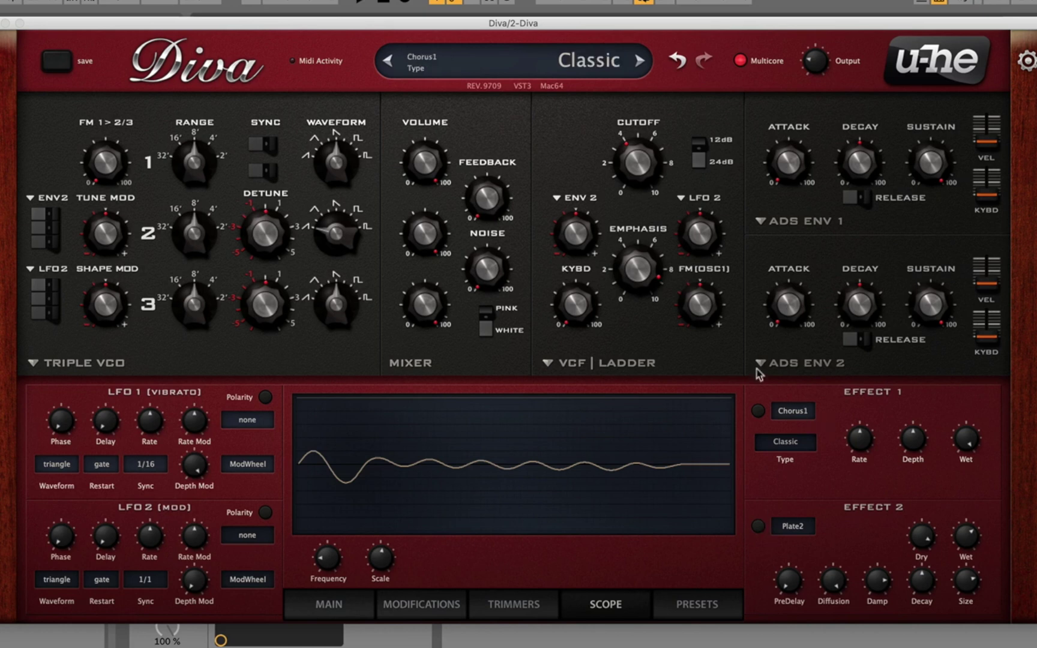
# Set envelopes 1 and 2 to the analogue model and envelope 1's release to 49.
pyautogui.click(764, 222)
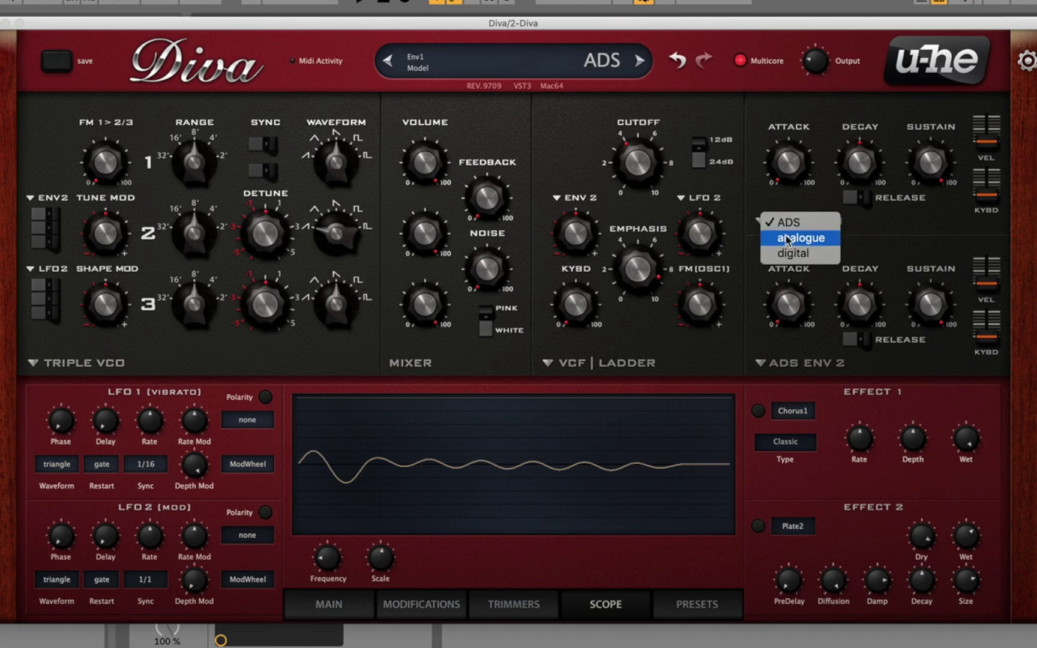
pyautogui.click(790, 238)
pyautogui.click(763, 363)
pyautogui.click(798, 384)
pyautogui.click(789, 221)
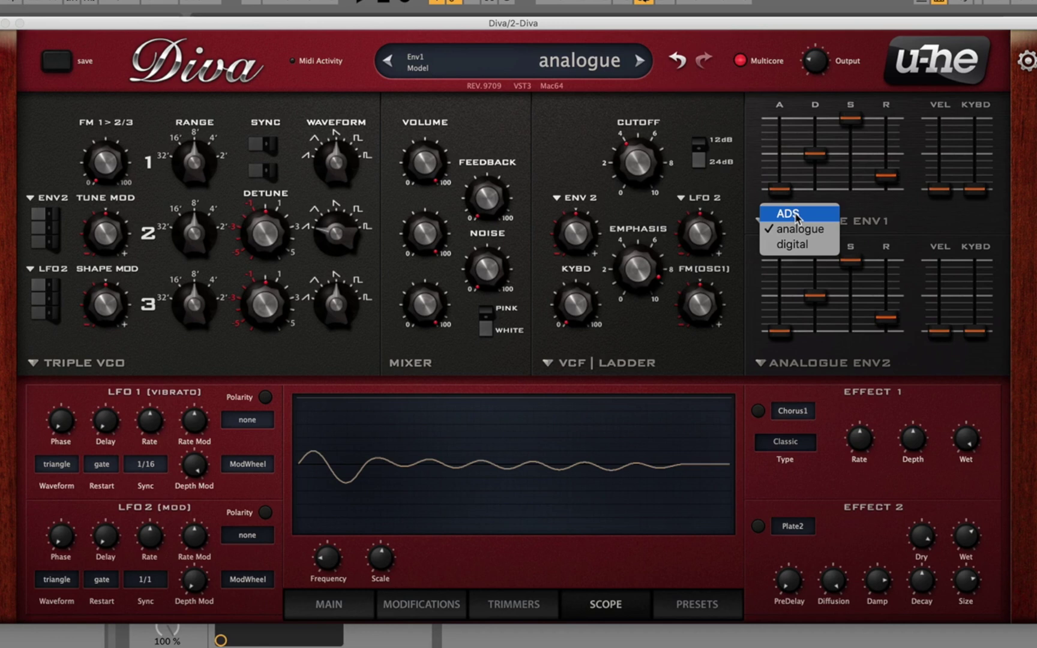
pyautogui.click(872, 231)
pyautogui.moveTo(886, 176); pyautogui.dragTo(887, 156)
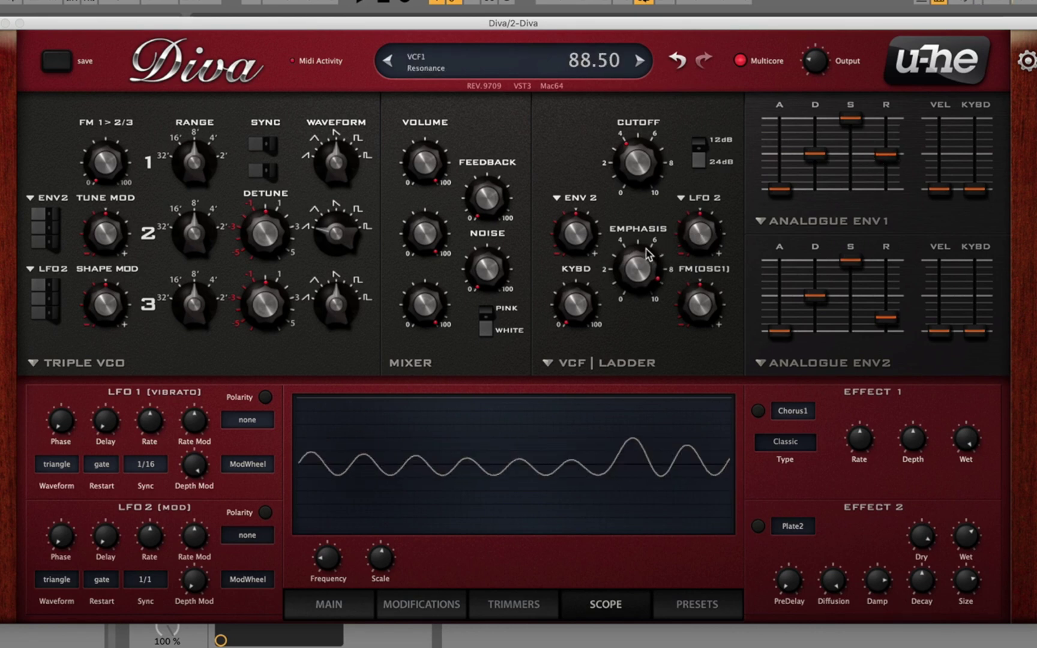
# Raise resonance to 91, push osc 1 filter FM near maximum, cutoff to about 6, enable Plate2.
pyautogui.moveTo(648, 254); pyautogui.dragTo(638, 243)
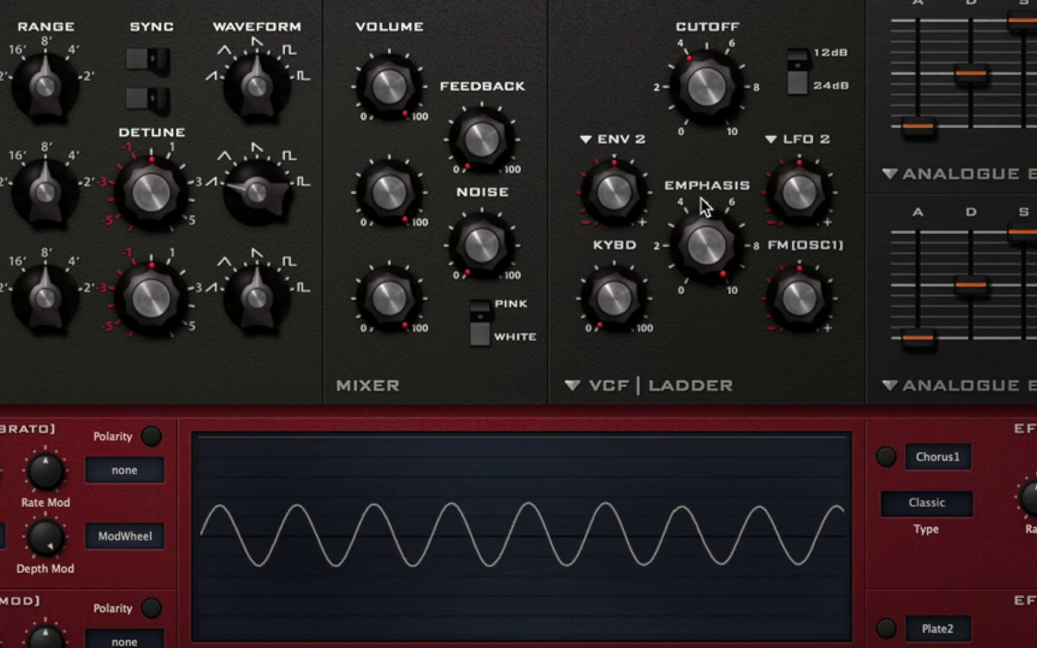
pyautogui.moveTo(706, 207); pyautogui.dragTo(710, 318)
pyautogui.moveTo(812, 307); pyautogui.dragTo(822, 99)
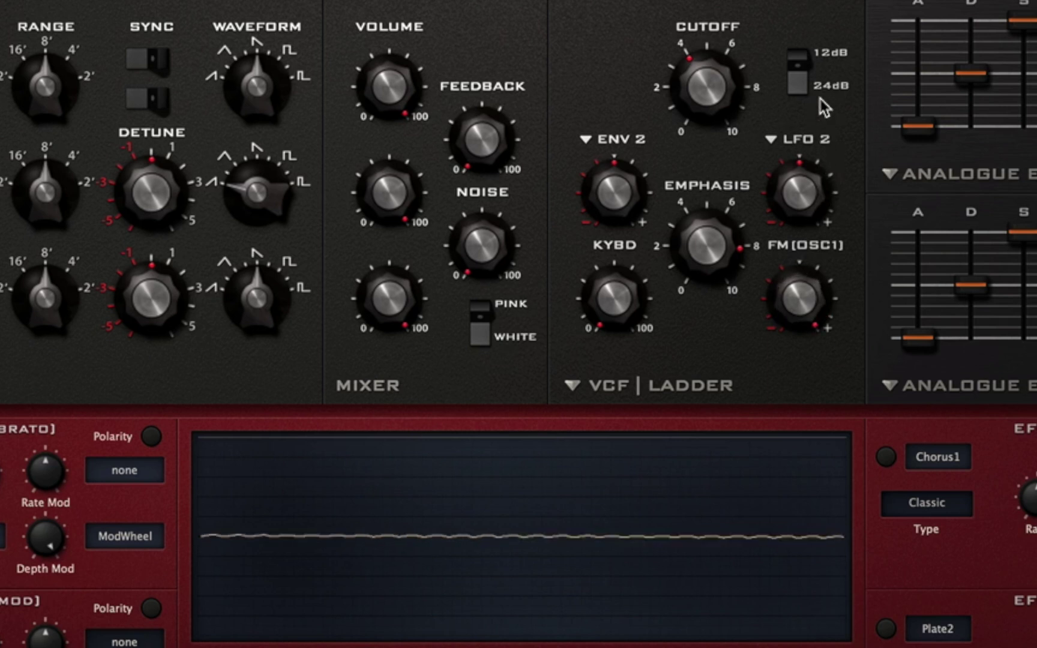
pyautogui.moveTo(712, 71); pyautogui.dragTo(706, 29)
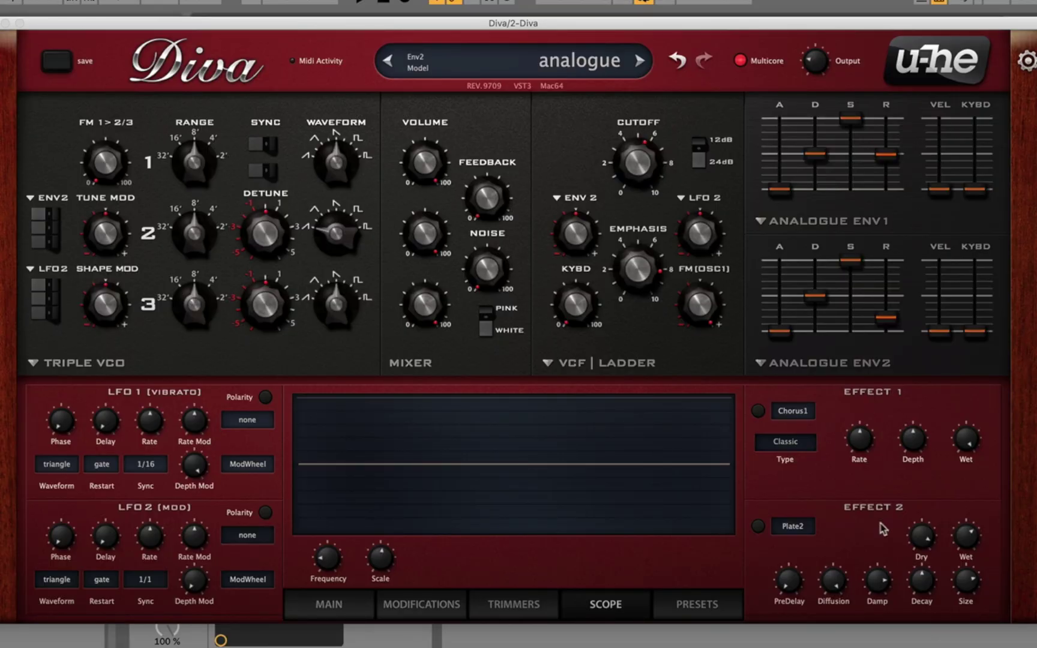
pyautogui.click(758, 526)
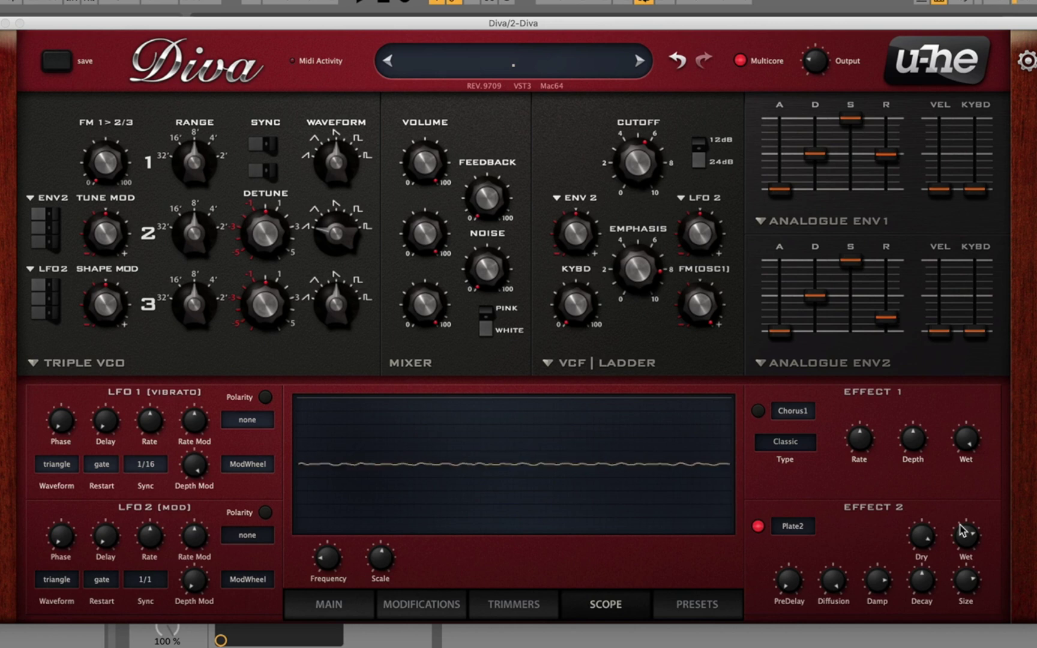
# Turn off the Plate2 reverb in Effect 2.
pyautogui.click(759, 527)
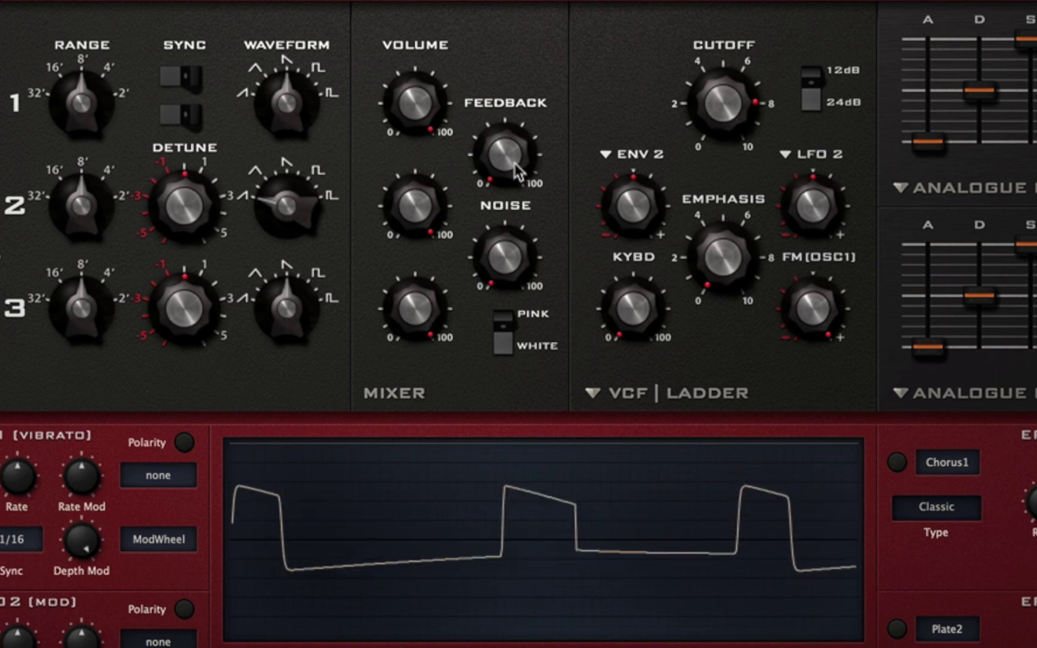
# Raise the filter feedback, then set oscillator 1 volume to mid-range and oscillator 3 nearly to zero.
pyautogui.moveTo(520, 176); pyautogui.dragTo(518, 1)
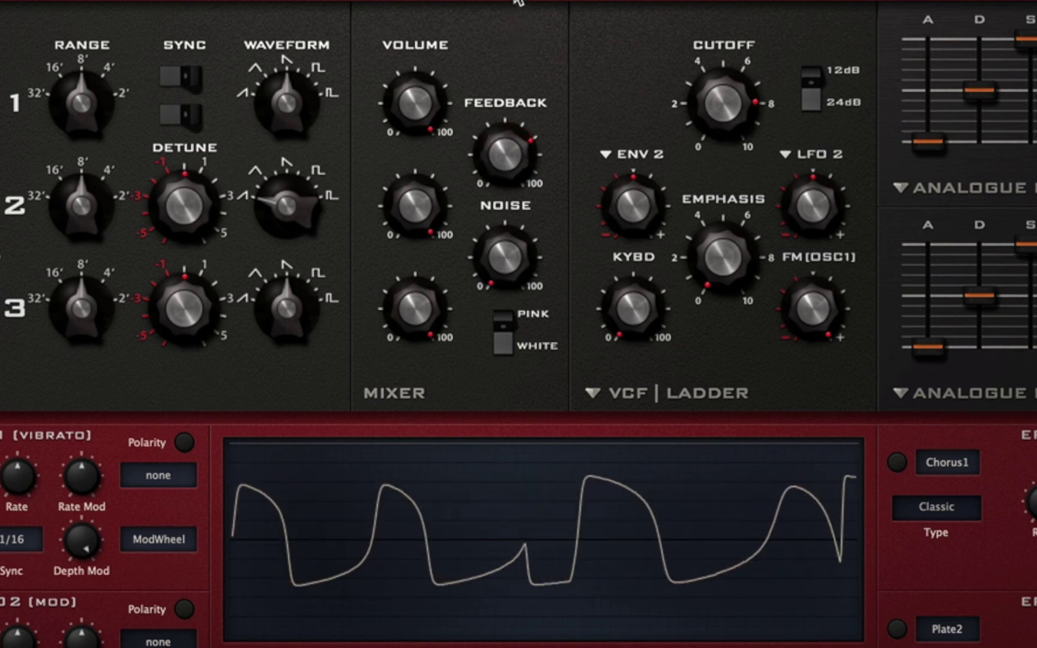
pyautogui.moveTo(520, 1); pyautogui.dragTo(520, 0)
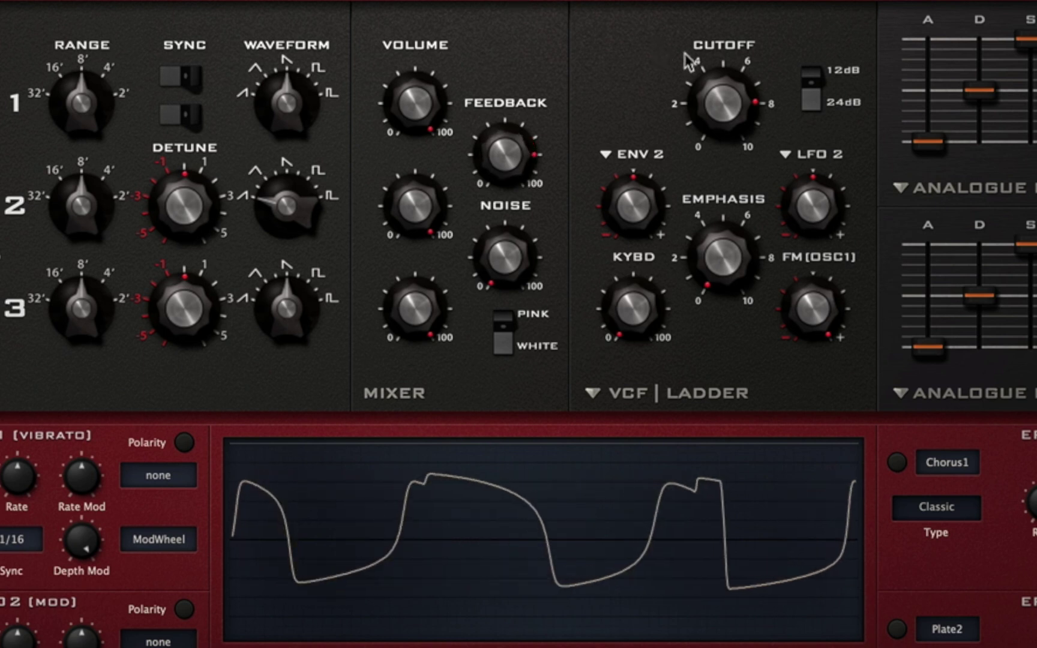
pyautogui.moveTo(720, 93); pyautogui.dragTo(625, 12)
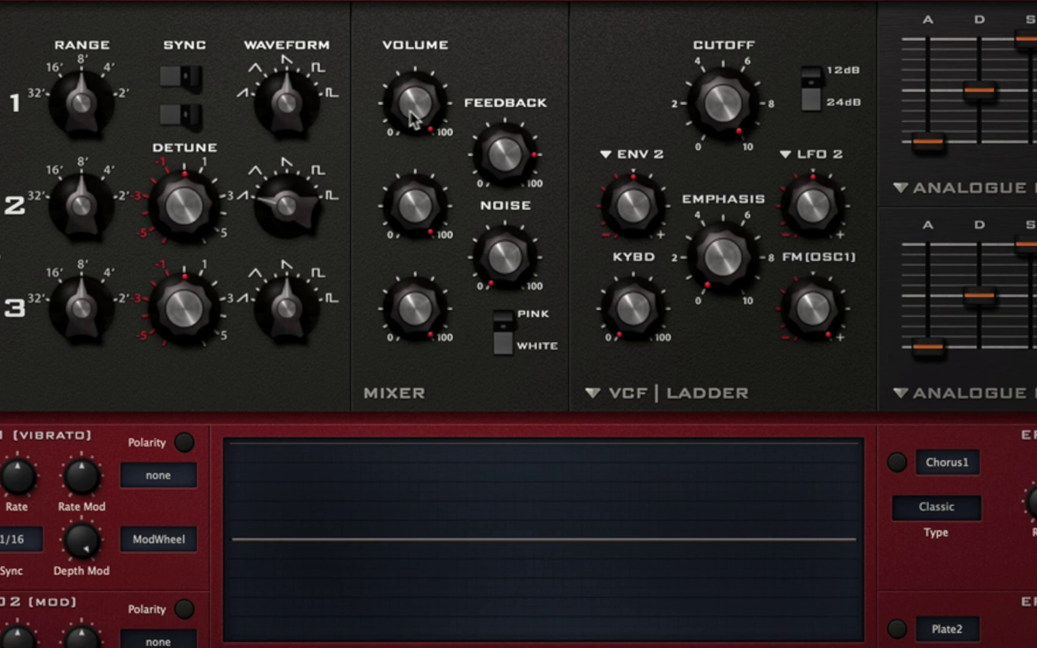
pyautogui.moveTo(413, 119); pyautogui.dragTo(396, 168)
pyautogui.moveTo(414, 321); pyautogui.dragTo(414, 338)
pyautogui.moveTo(378, 452); pyautogui.dragTo(358, 524)
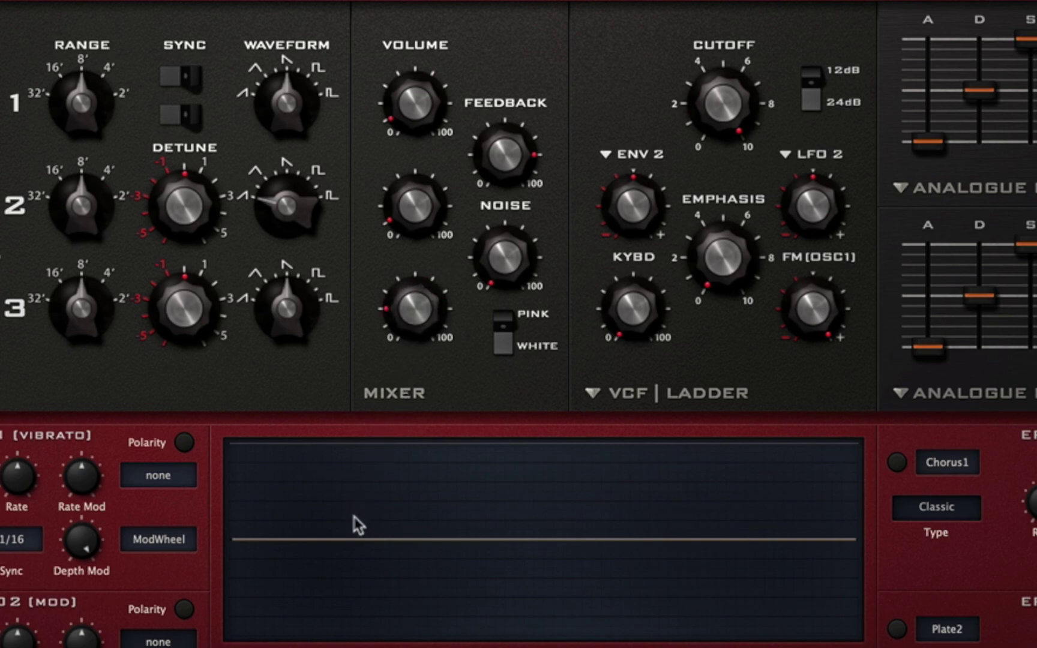
# Set the main output to 100, push filter feedback near maximum, and lower the cutoff toward 8.
pyautogui.moveTo(505, 155); pyautogui.dragTo(452, 647)
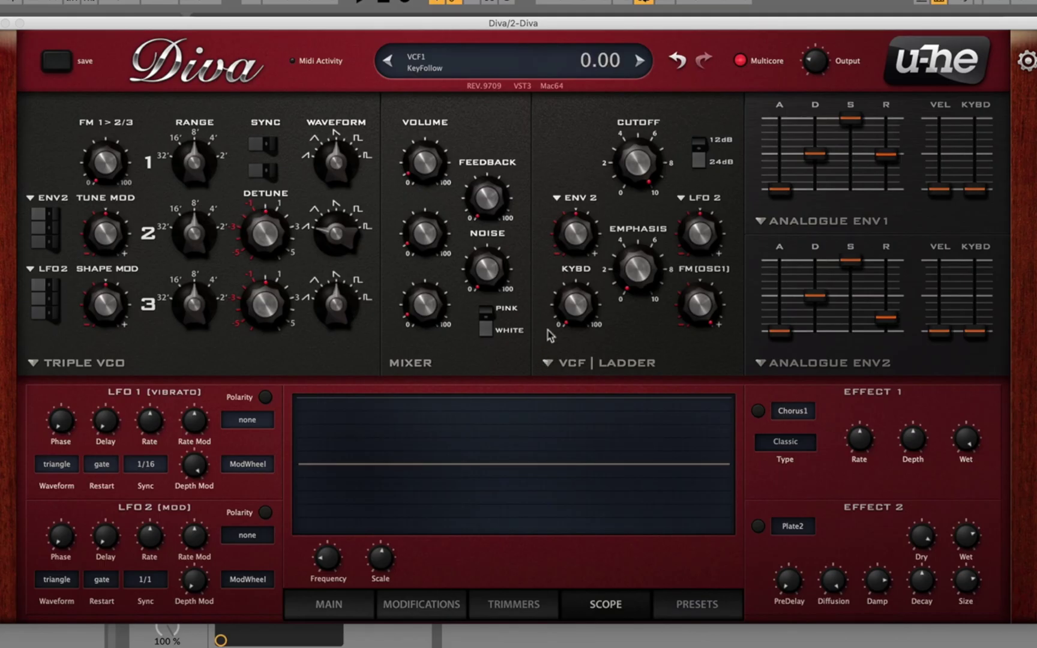
pyautogui.moveTo(635, 179)
pyautogui.mouseDown()
pyautogui.moveTo(628, 194)
pyautogui.moveTo(642, 87)
pyautogui.mouseUp()
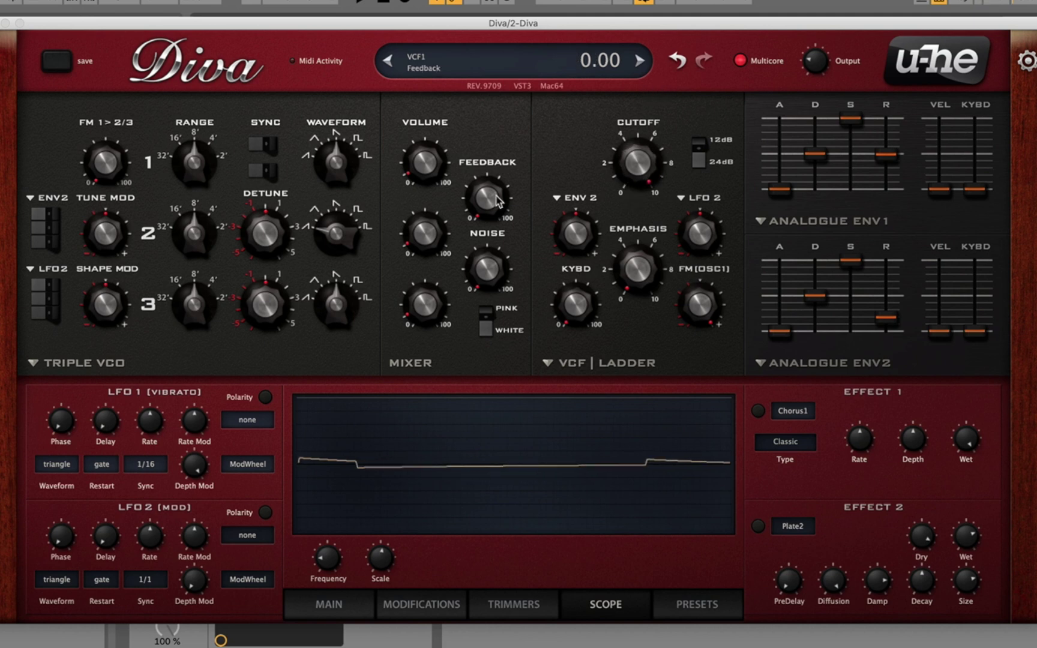
pyautogui.moveTo(815, 57)
pyautogui.mouseDown()
pyautogui.moveTo(820, 33)
pyautogui.moveTo(806, 55)
pyautogui.mouseUp()
pyautogui.moveTo(507, 215); pyautogui.dragTo(505, 184)
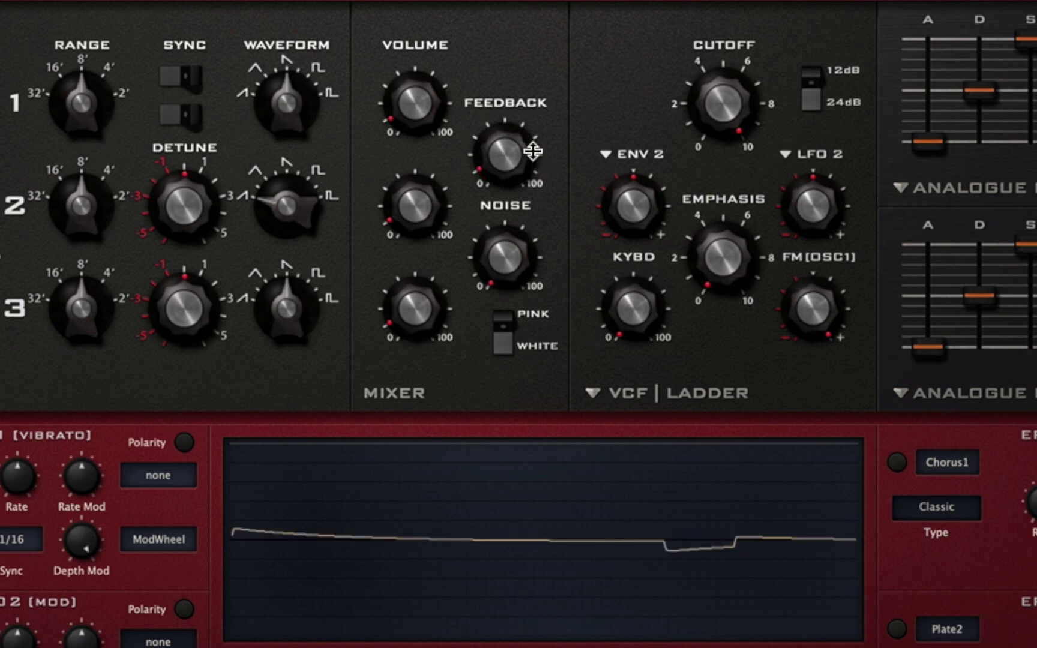
pyautogui.moveTo(531, 136); pyautogui.dragTo(532, 42)
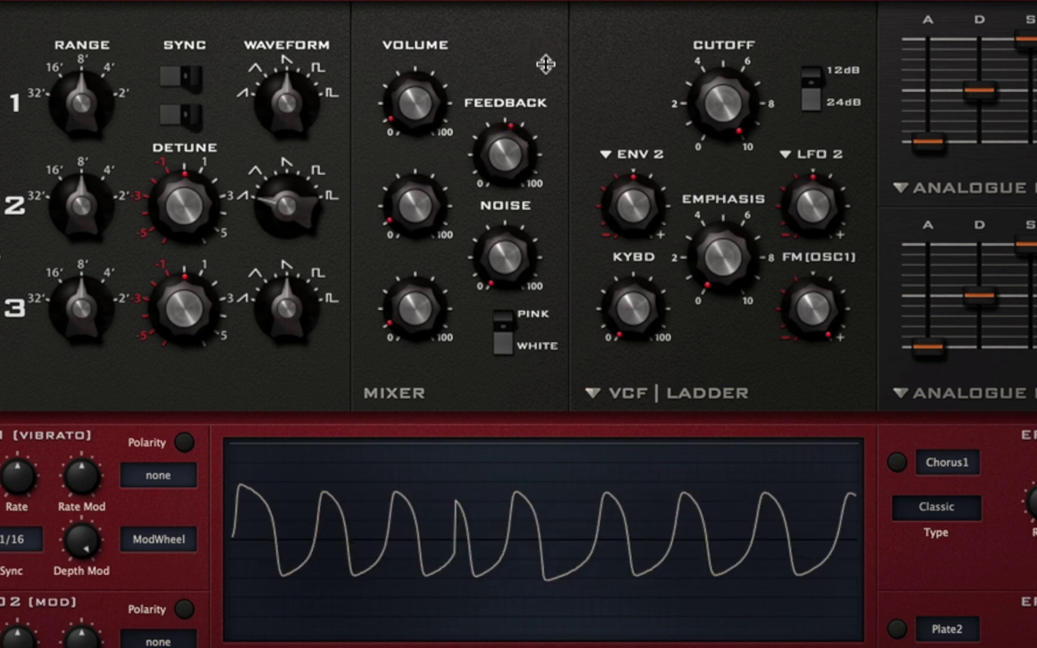
pyautogui.moveTo(742, 86); pyautogui.dragTo(684, 223)
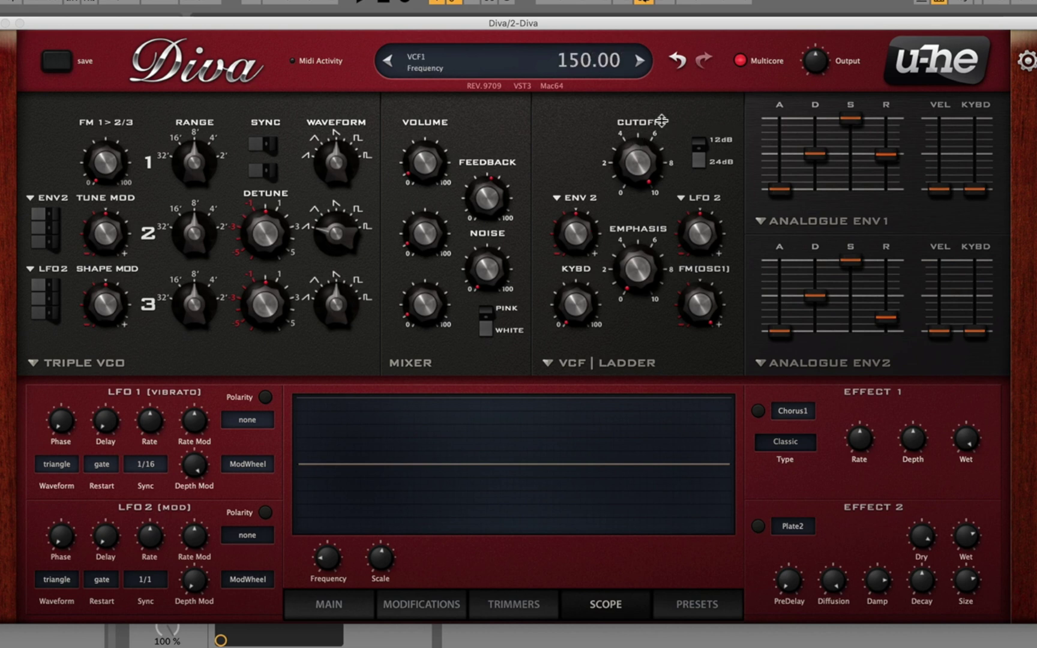
# Load the INIT June-60 preset from the preset browser.
pyautogui.click(559, 61)
pyautogui.click(668, 580)
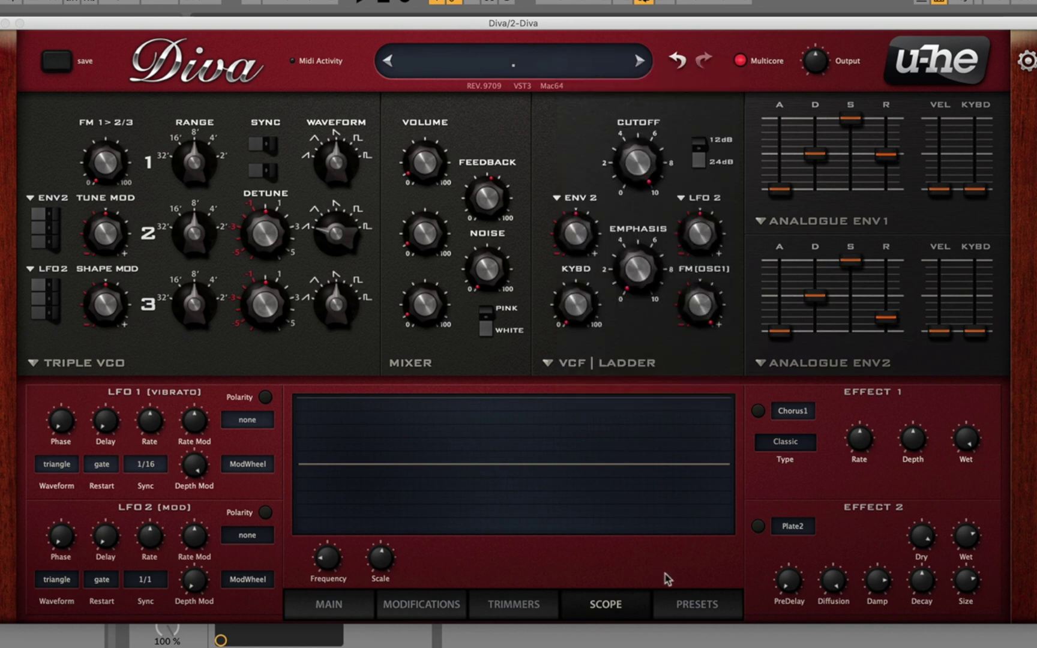
pyautogui.click(688, 635)
pyautogui.click(685, 598)
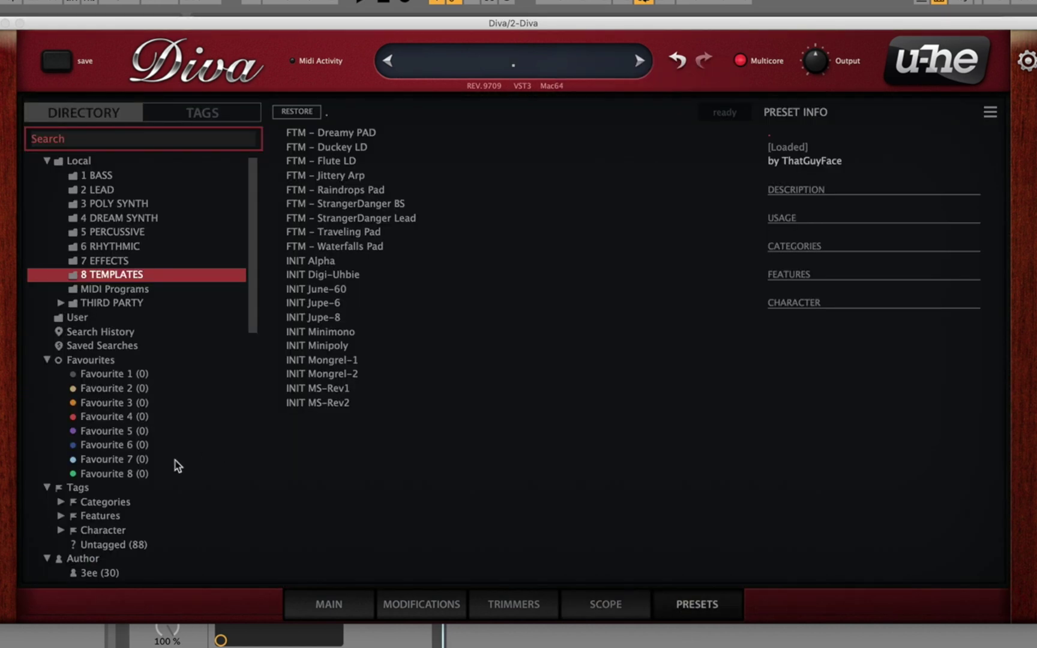
pyautogui.scroll(-6, 178, 466)
pyautogui.scroll(2, 178, 463)
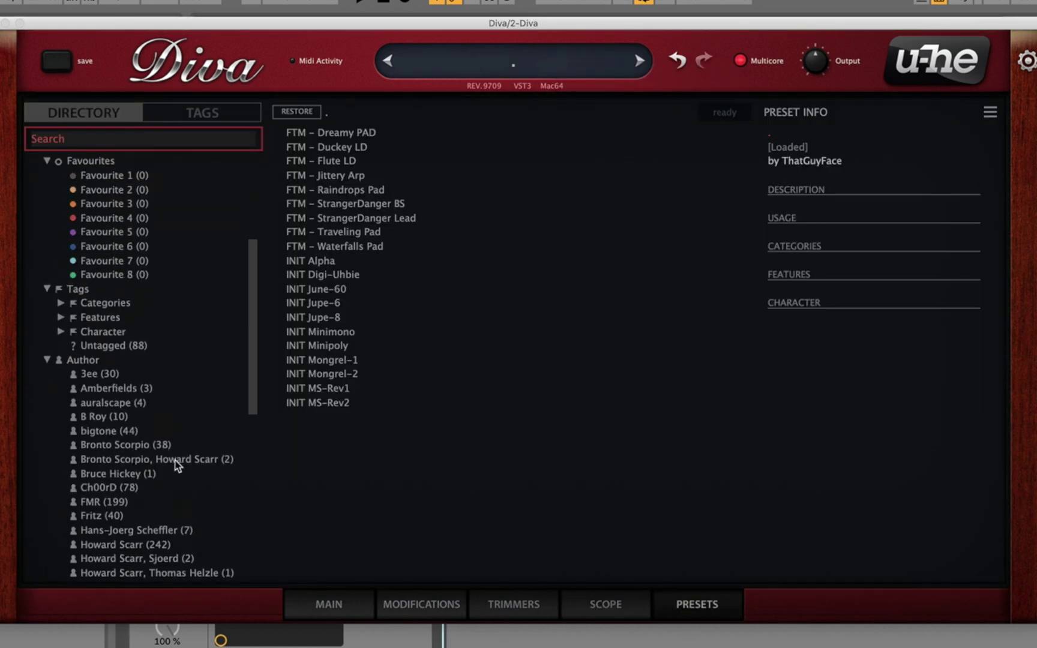
pyautogui.click(328, 291)
# On the main page, raise the LFO2 pulse-width modulation depth to 36.
pyautogui.click(601, 622)
pyautogui.click(601, 622)
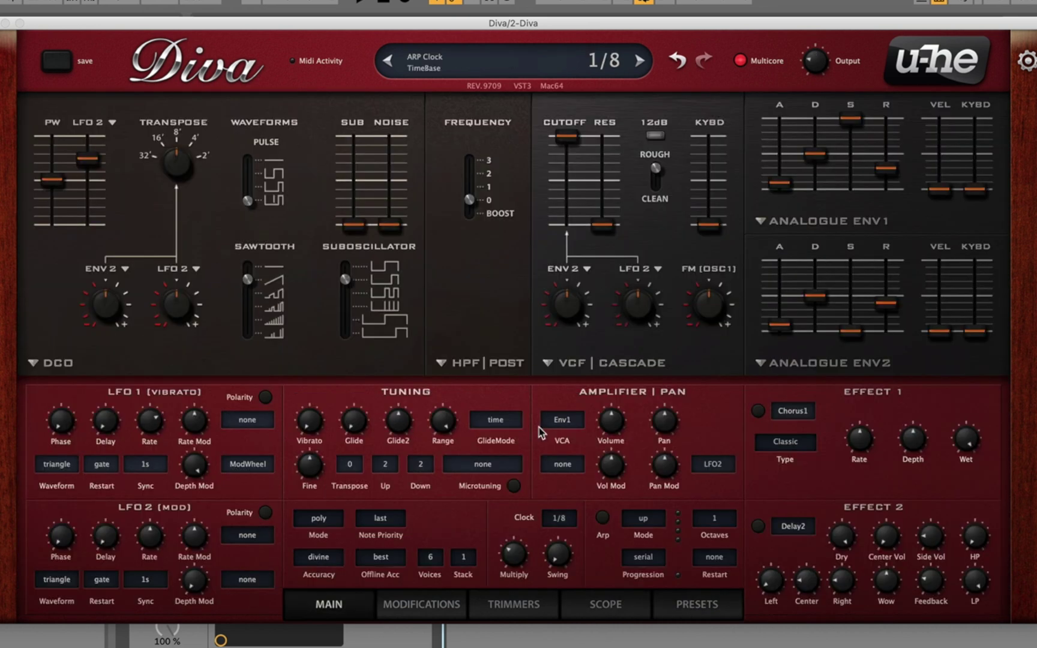
pyautogui.moveTo(96, 189)
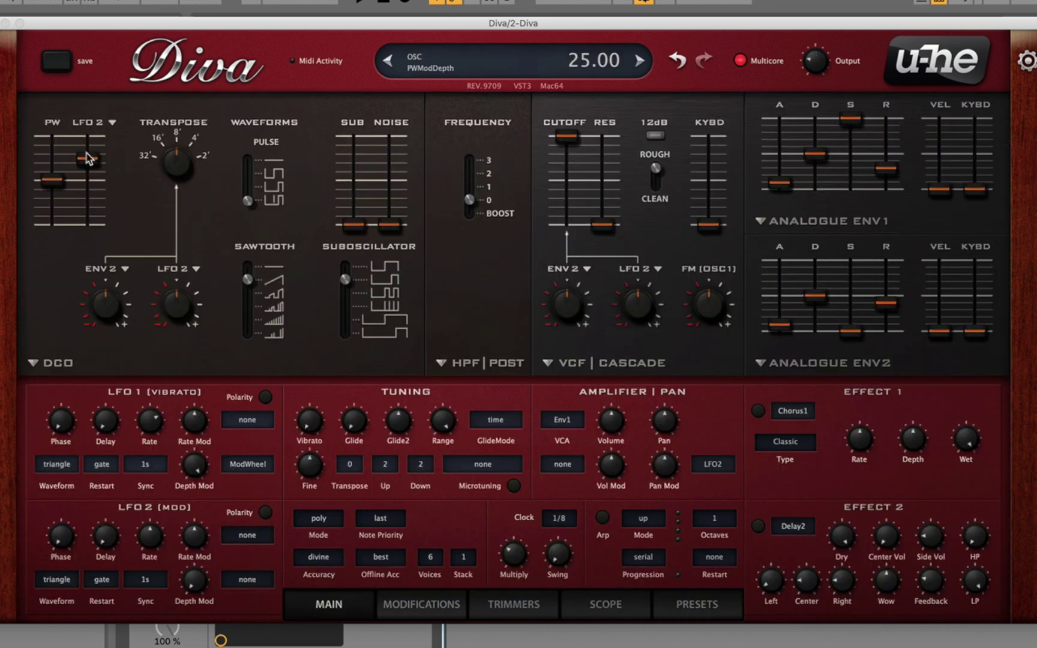
pyautogui.moveTo(87, 164); pyautogui.dragTo(82, 146)
pyautogui.moveTo(817, 63)
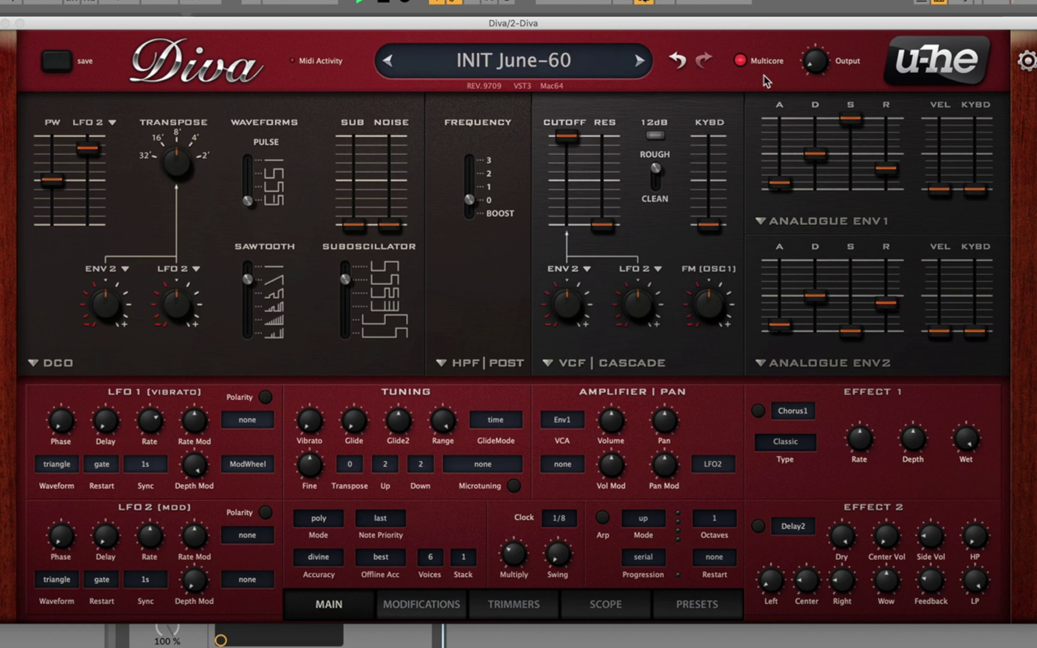
pyautogui.moveTo(193, 160)
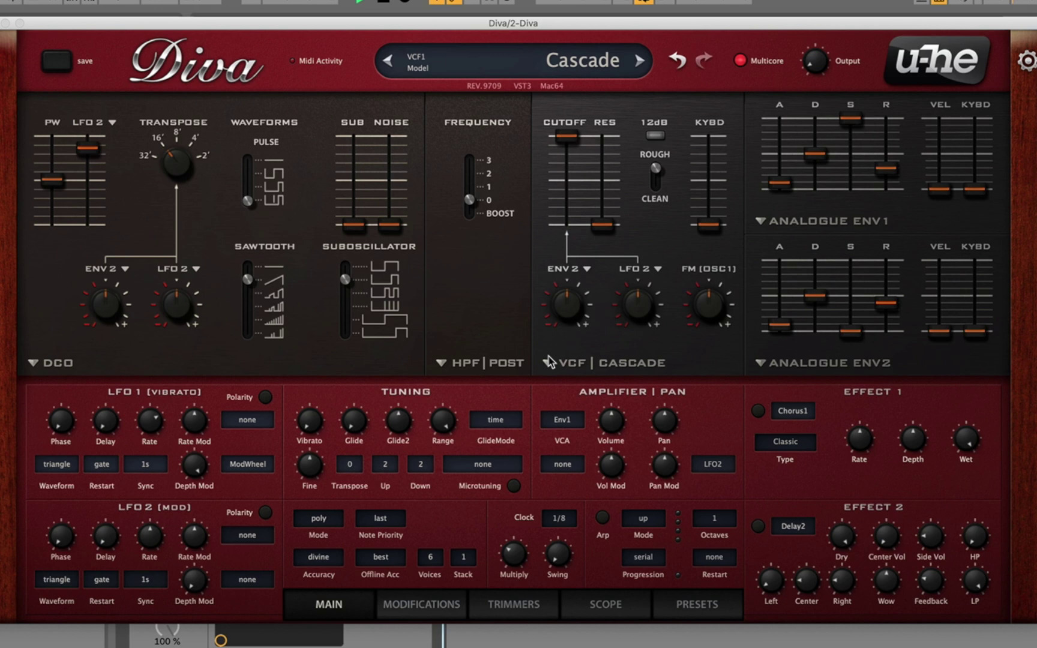
pyautogui.moveTo(633, 306)
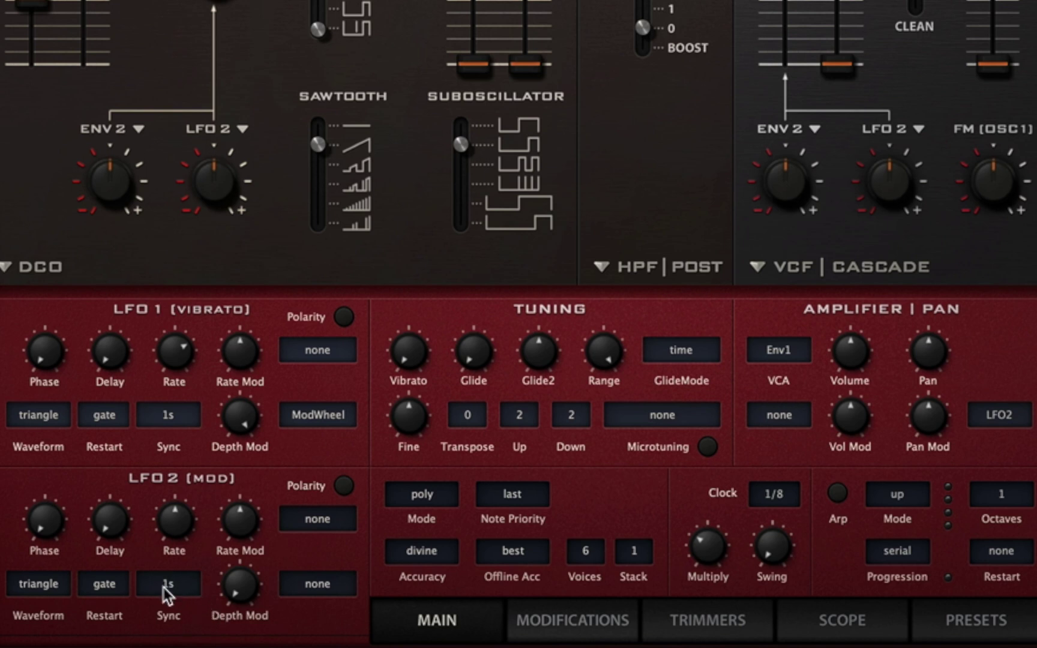
# Give LFO 2 a 2/1 sync rate, sync restart and sine waveform, then show the Scope page.
pyautogui.click(171, 588)
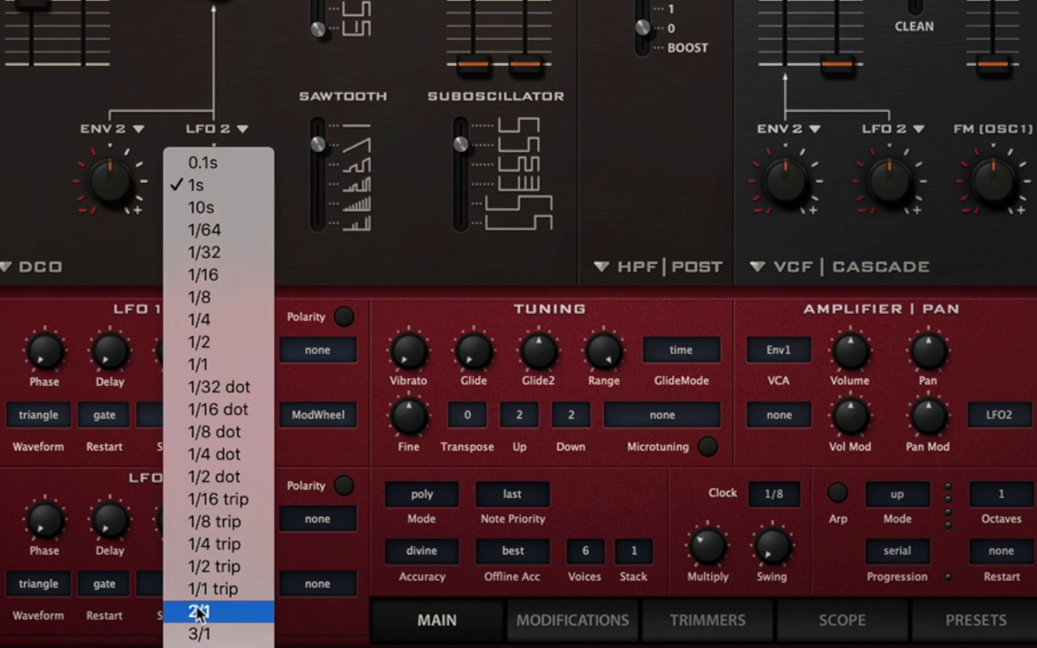
pyautogui.click(198, 612)
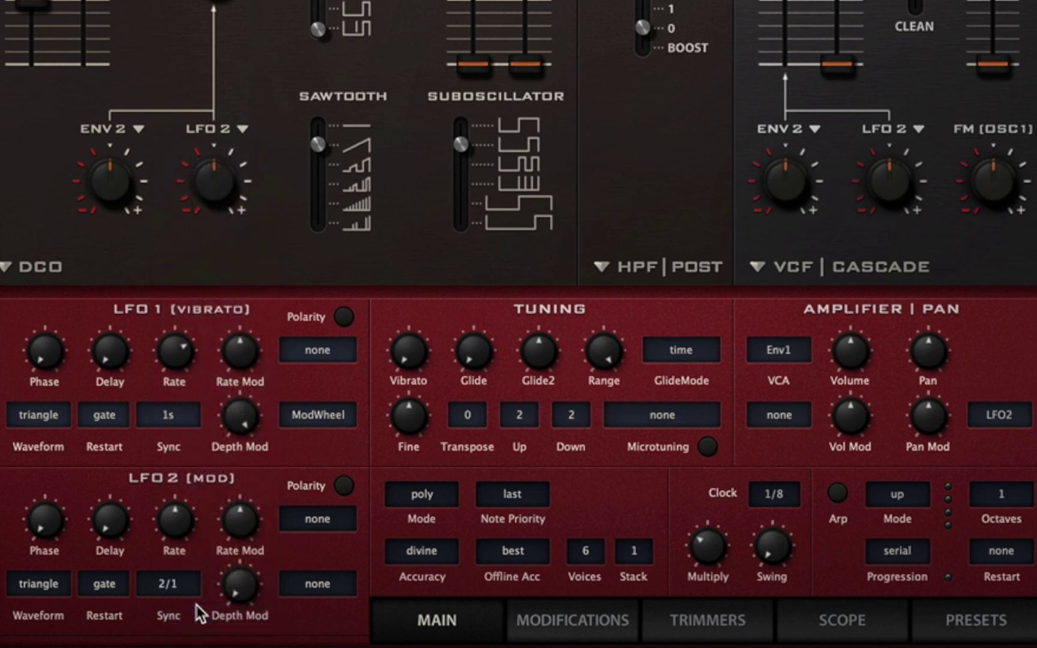
pyautogui.click(114, 592)
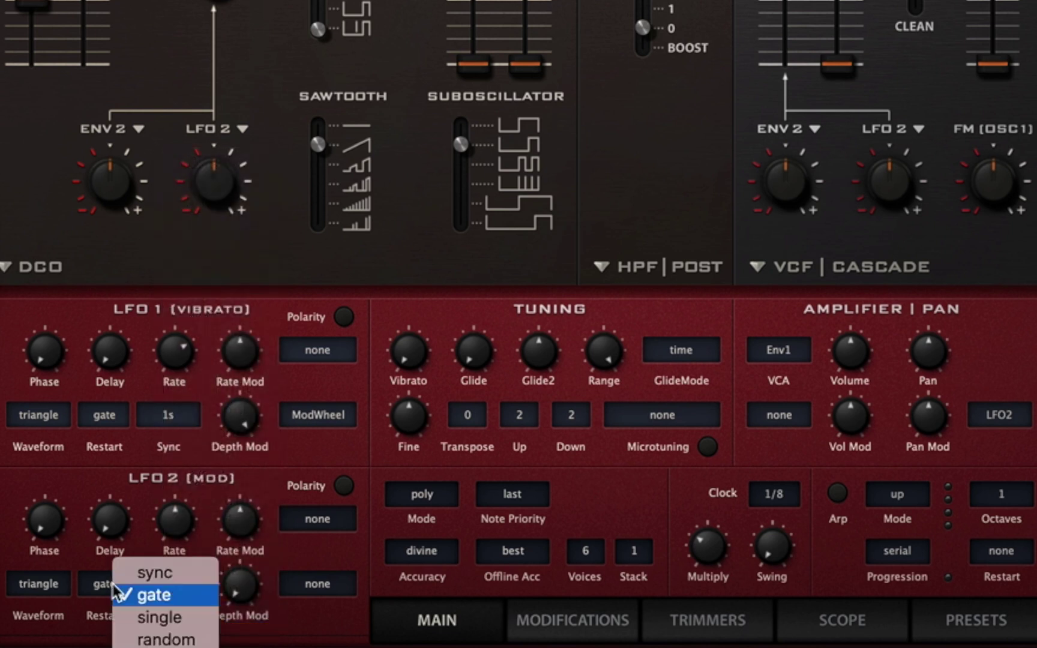
pyautogui.click(144, 573)
pyautogui.click(27, 588)
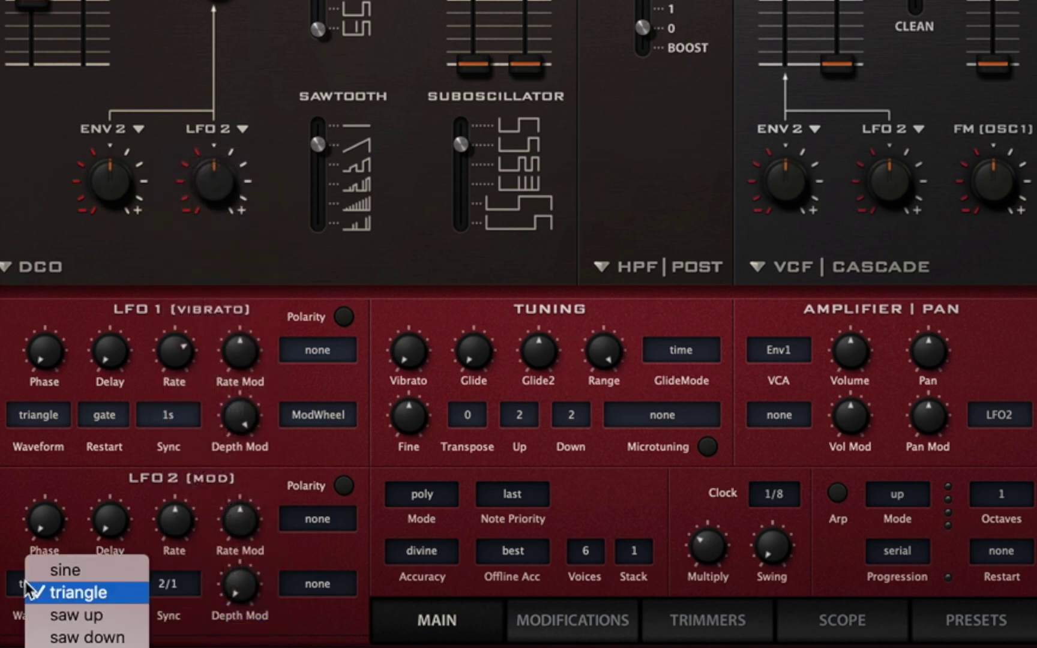
pyautogui.click(63, 569)
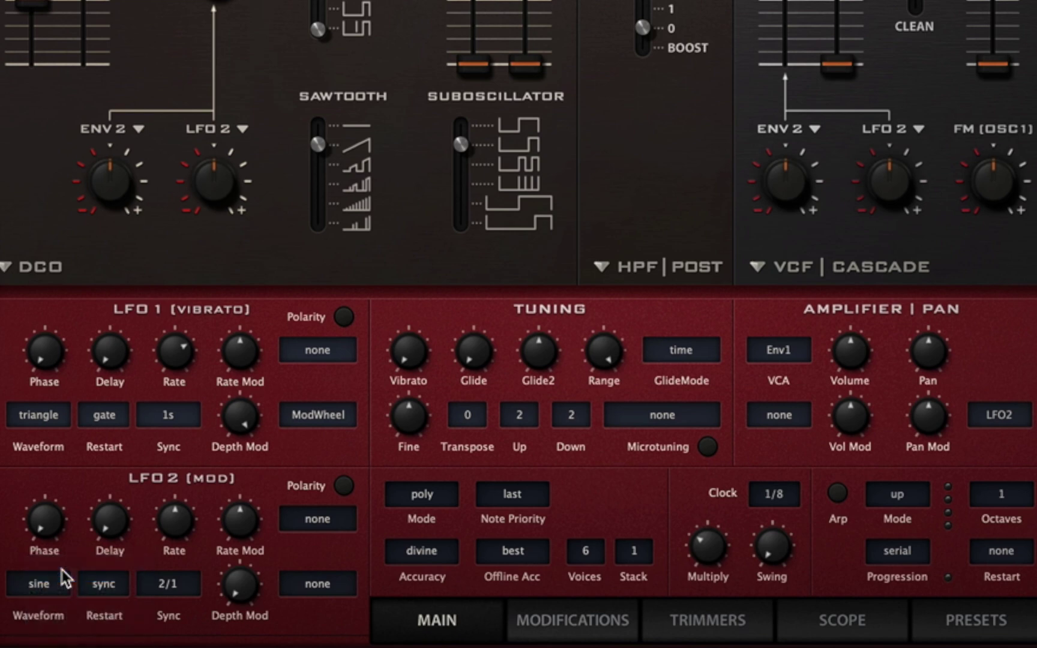
pyautogui.click(852, 624)
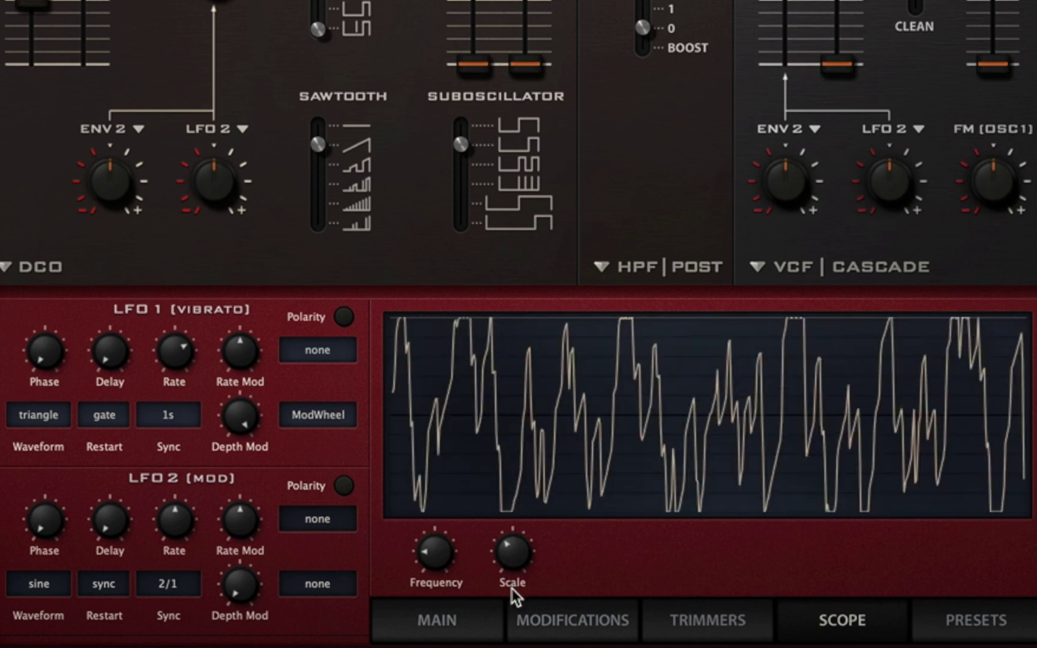
# Adjust the scope's scale and frequency until it shows a steady waveform.
pyautogui.moveTo(512, 589); pyautogui.dragTo(508, 607)
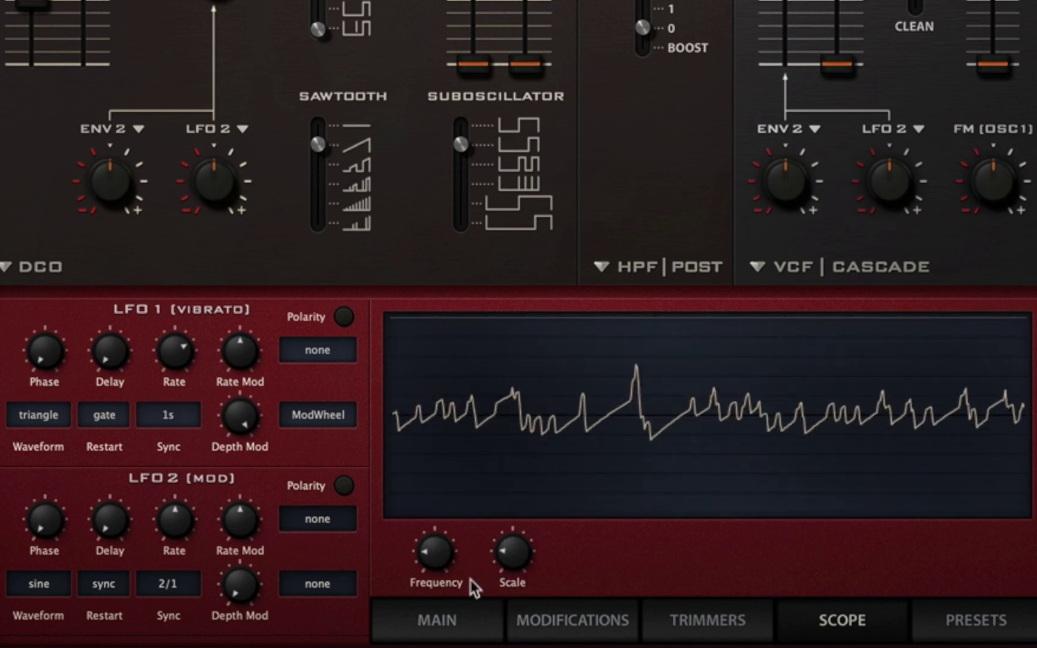
pyautogui.moveTo(446, 553); pyautogui.dragTo(447, 563)
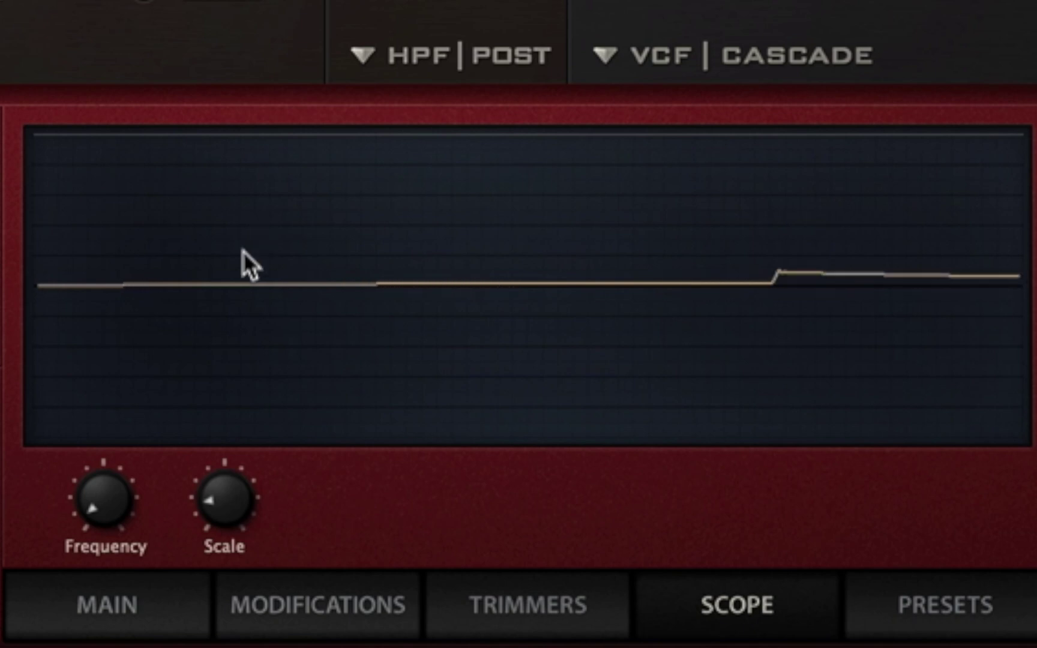
pyautogui.moveTo(223, 503)
pyautogui.mouseDown()
pyautogui.moveTo(225, 419)
pyautogui.moveTo(223, 430)
pyautogui.moveTo(143, 451)
pyautogui.mouseUp()
pyautogui.moveTo(109, 491); pyautogui.dragTo(107, 463)
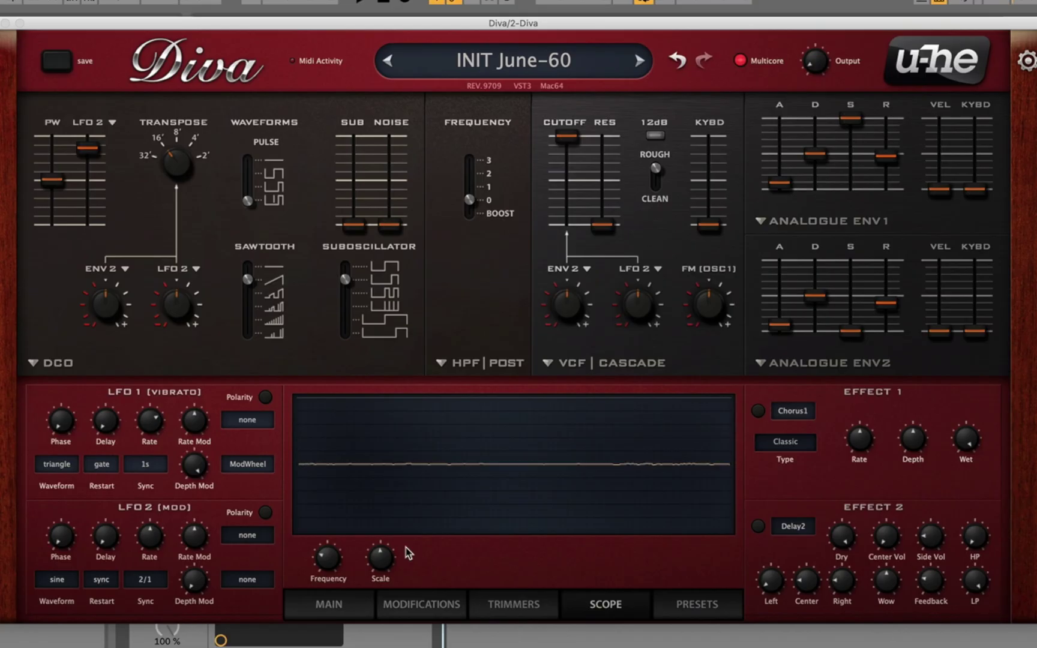
# Reset the LFO2 pulse-width modulation depth to zero and drag the DCO pulse width to its minimum.
pyautogui.doubleClick(85, 160)
pyautogui.moveTo(56, 223)
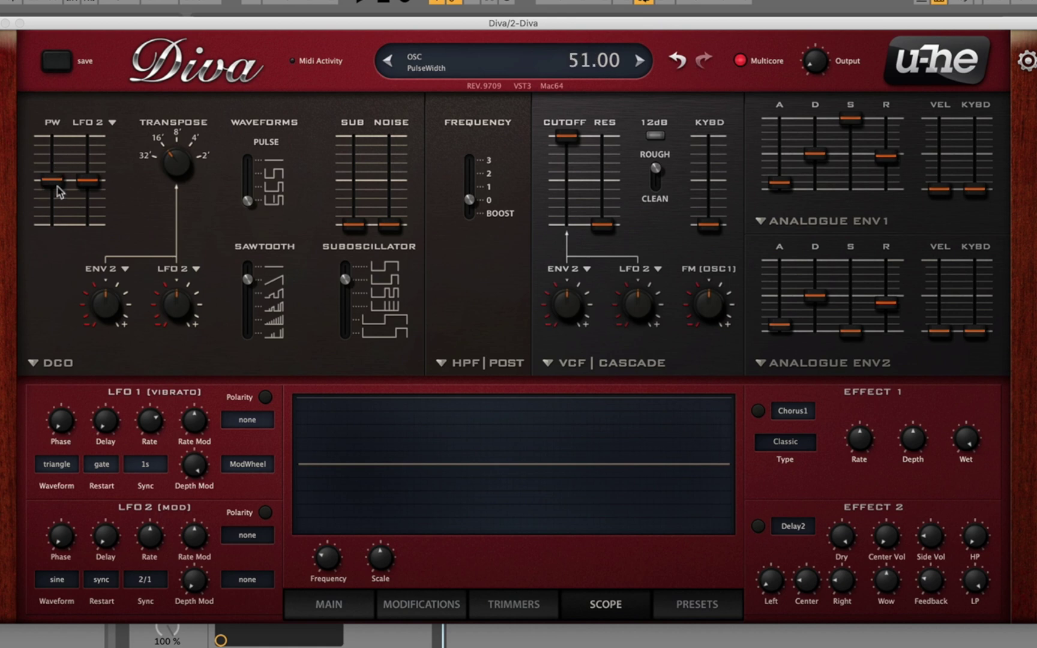
pyautogui.moveTo(51, 183); pyautogui.dragTo(56, 107)
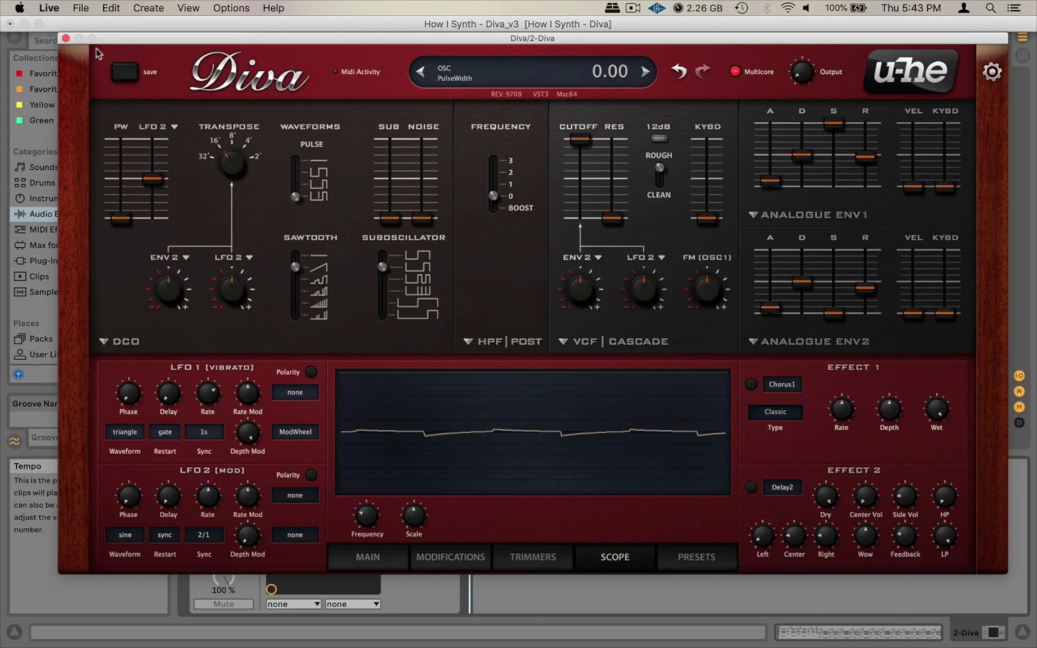
pyautogui.moveTo(125, 30); pyautogui.dragTo(640, 209)
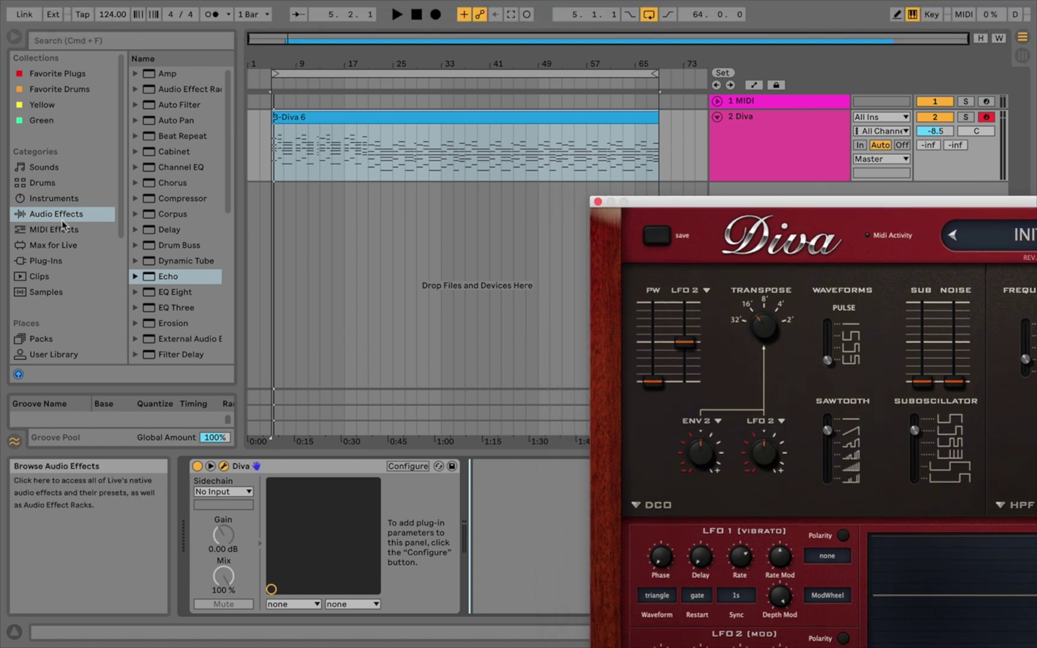
# Search the browser for 'lfo' and load the LFO MIDI device onto the Diva track.
pyautogui.click(53, 245)
pyautogui.click(98, 46)
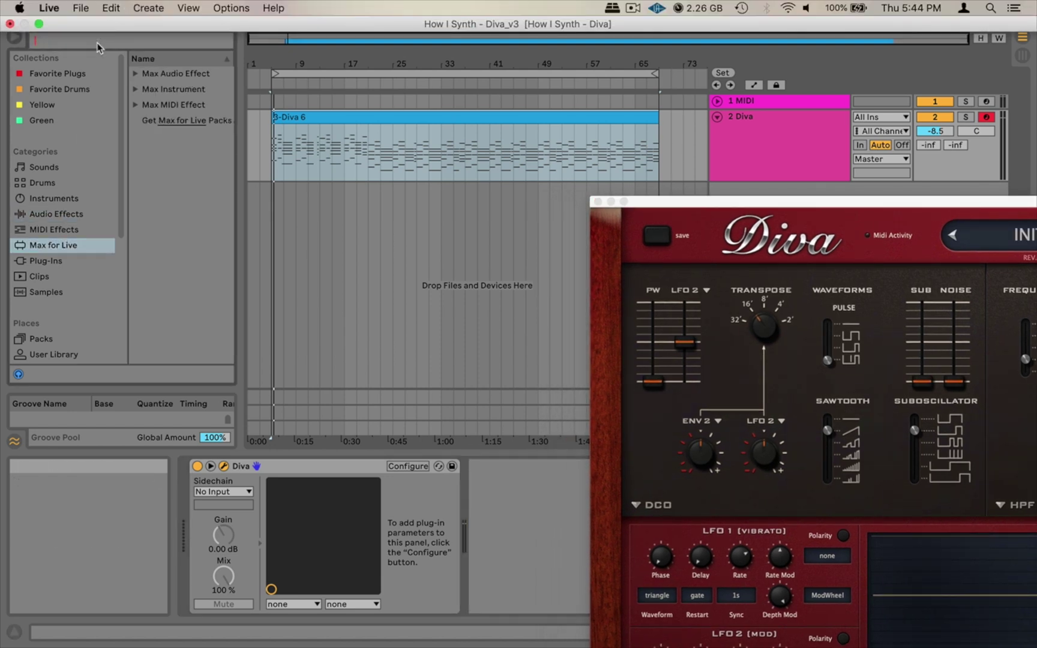
pyautogui.write('lfo')
pyautogui.doubleClick(178, 123)
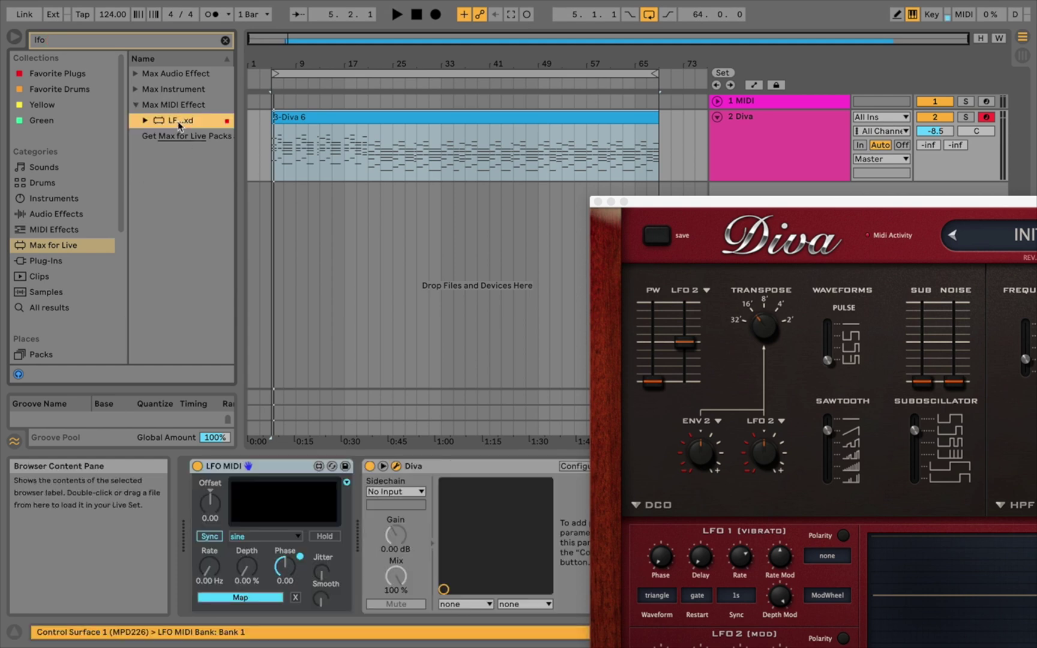
# With Configure on, expose Diva's cutoff, resonance and filter LFO 2 depth as device parameters.
pyautogui.click(575, 465)
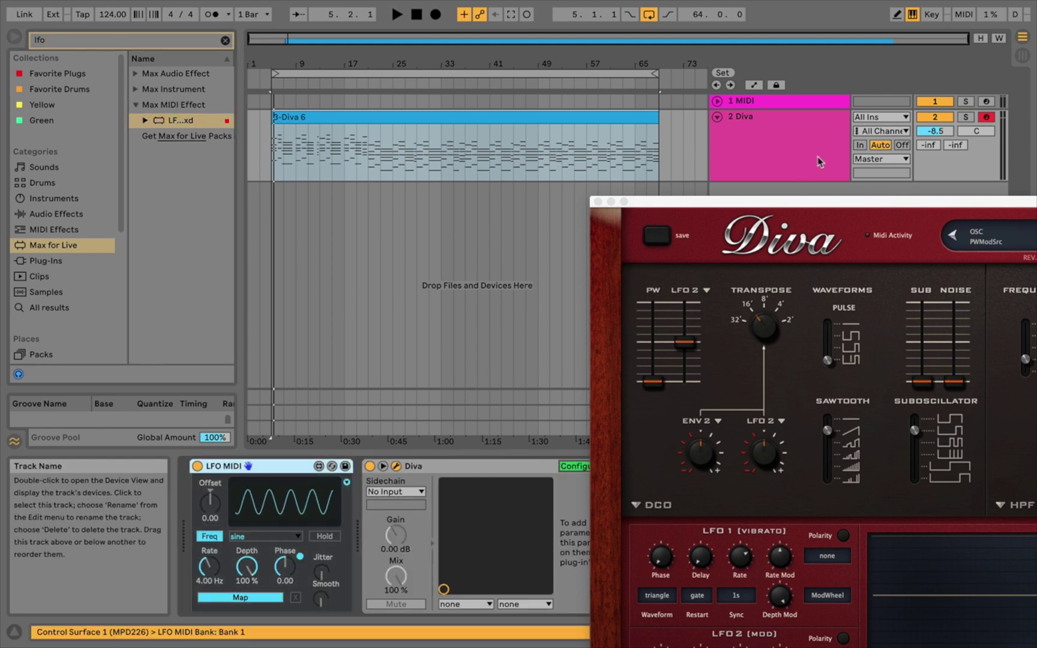
pyautogui.moveTo(828, 202); pyautogui.dragTo(490, 38)
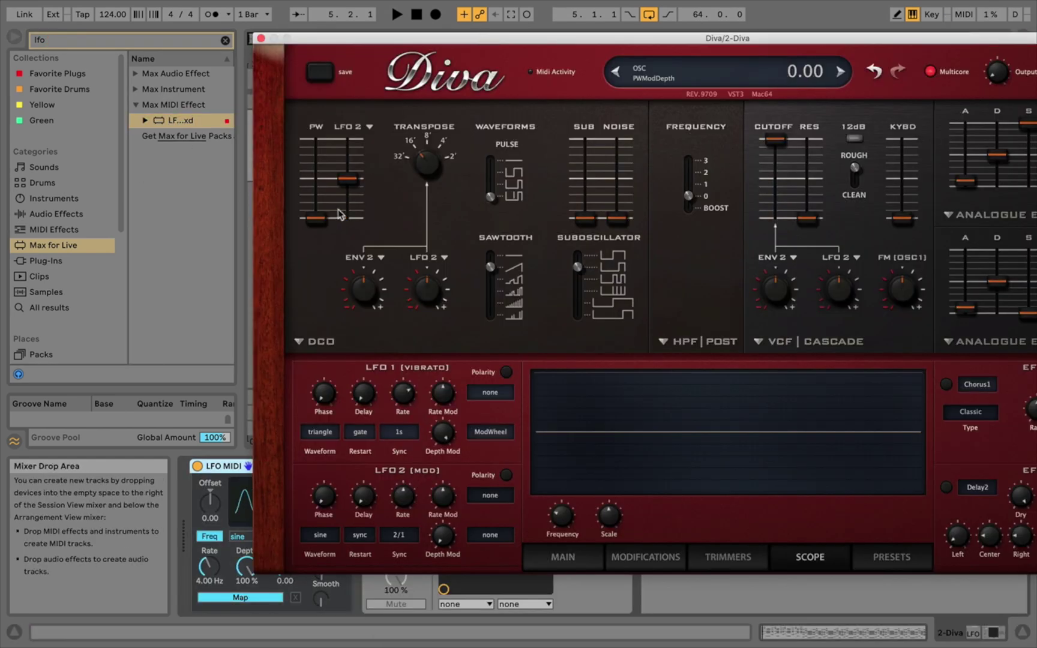
pyautogui.moveTo(336, 38); pyautogui.dragTo(124, 16)
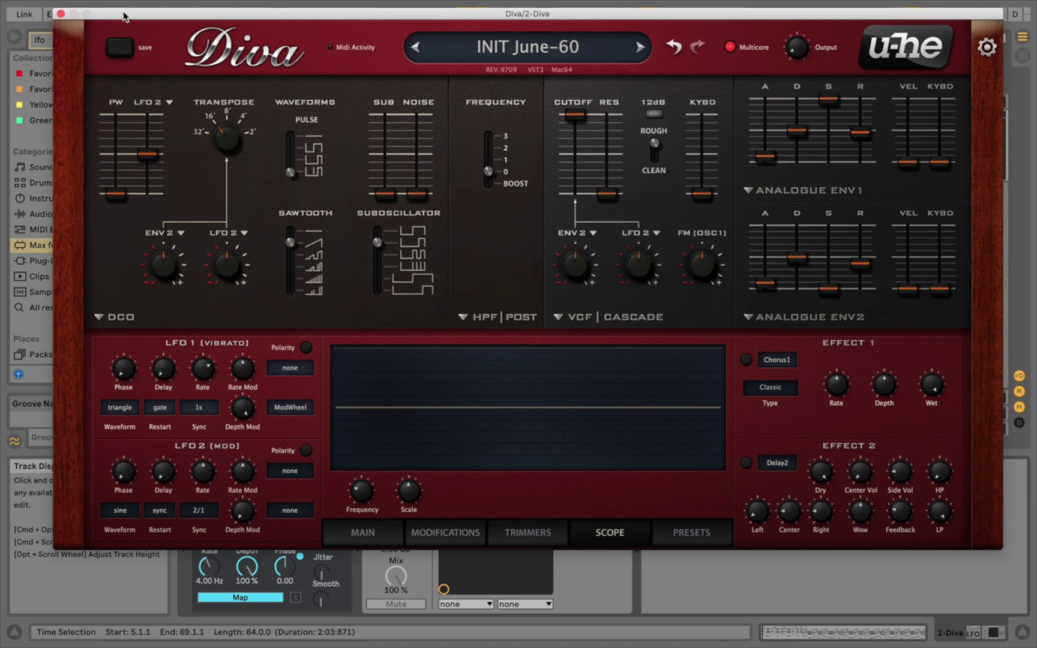
pyautogui.moveTo(575, 115)
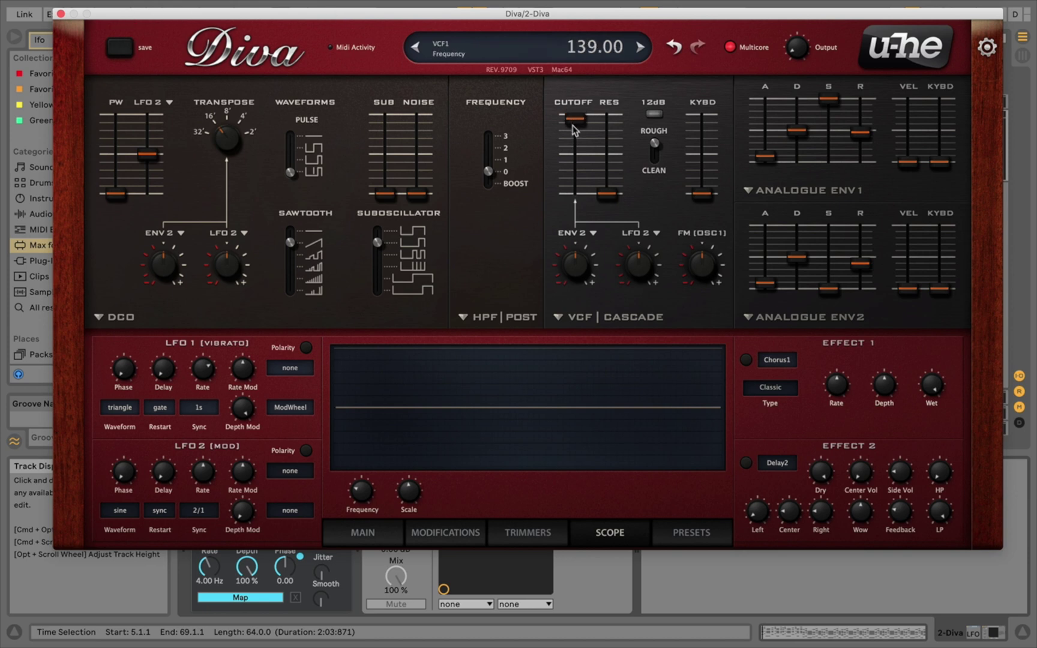
pyautogui.moveTo(575, 129); pyautogui.dragTo(575, 120)
pyautogui.moveTo(607, 195); pyautogui.dragTo(607, 207)
pyautogui.click(580, 259)
pyautogui.moveTo(640, 263); pyautogui.dragTo(640, 258)
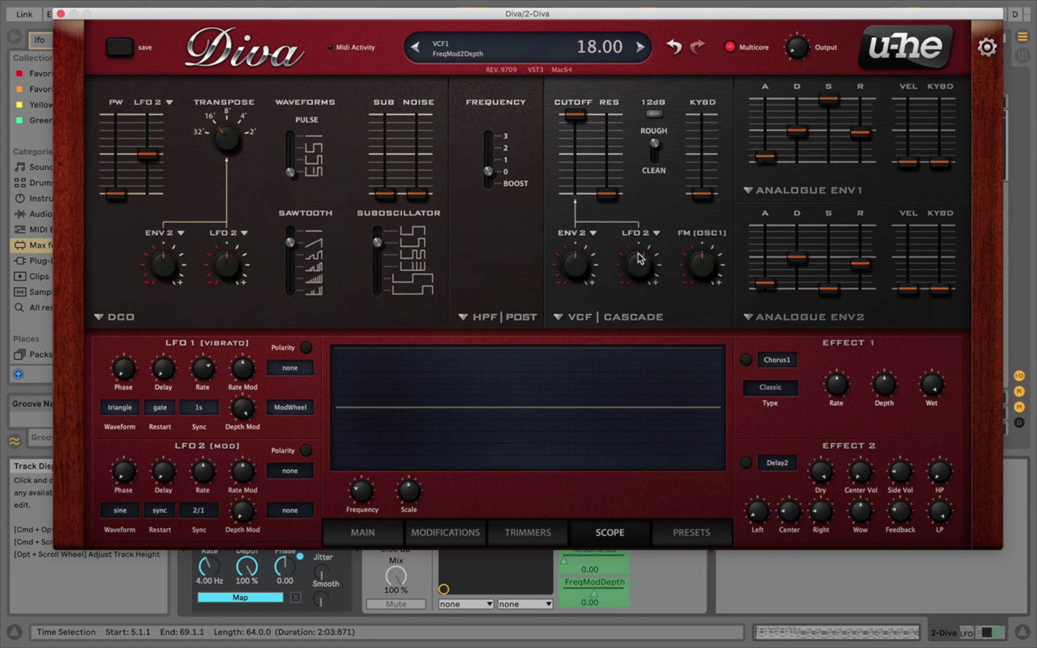
pyautogui.click(61, 13)
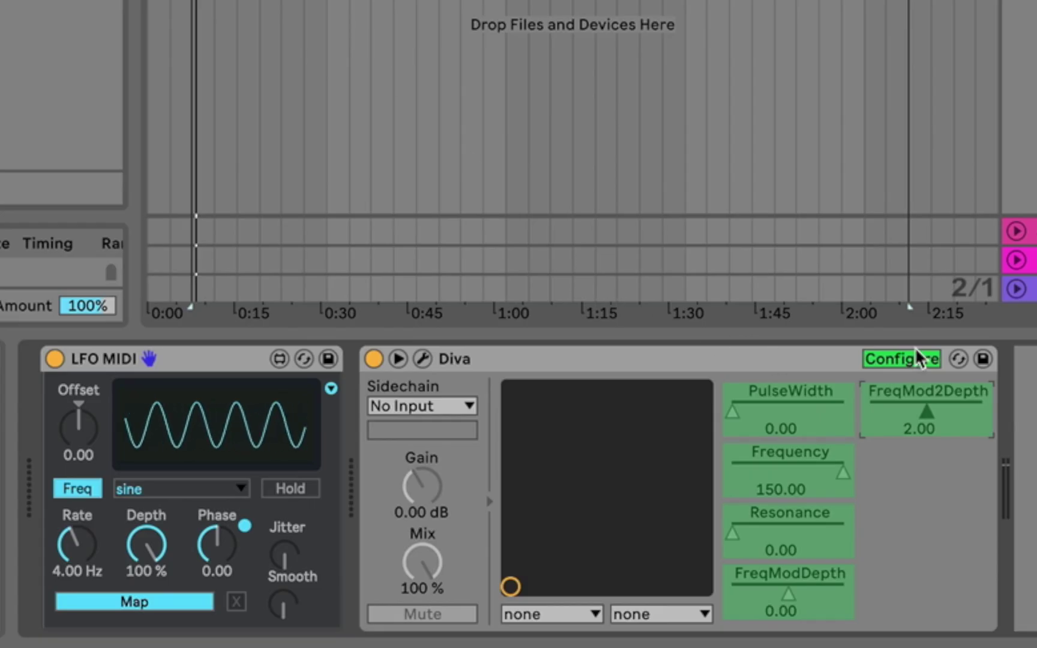
# Turn off Configure and map the LFO MIDI device to Diva's PulseWidth.
pyautogui.click(917, 356)
pyautogui.click(136, 603)
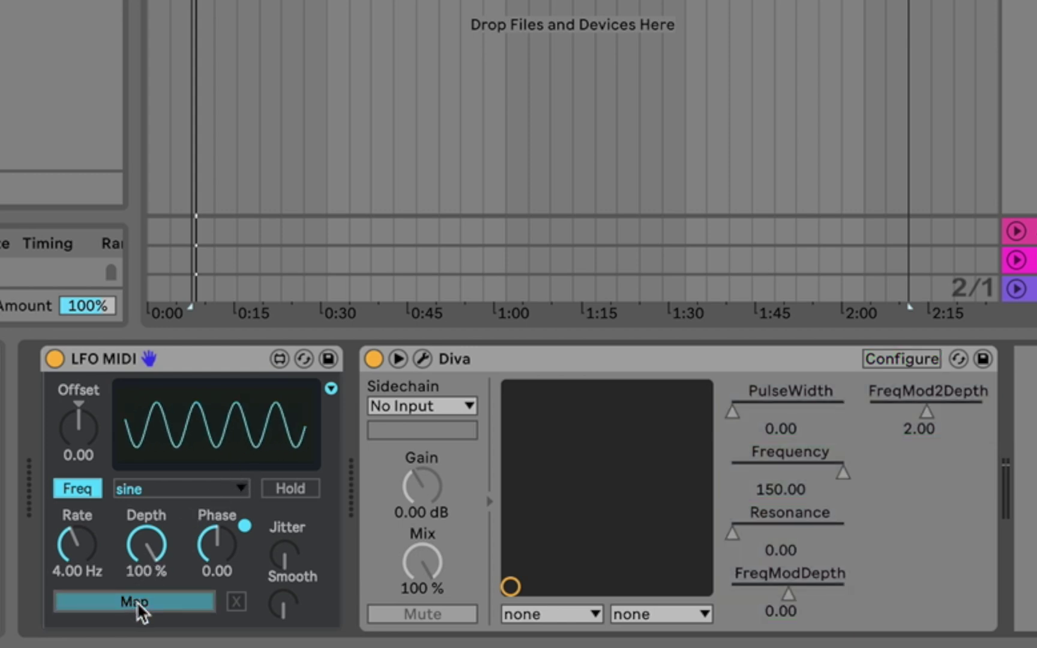
pyautogui.click(732, 411)
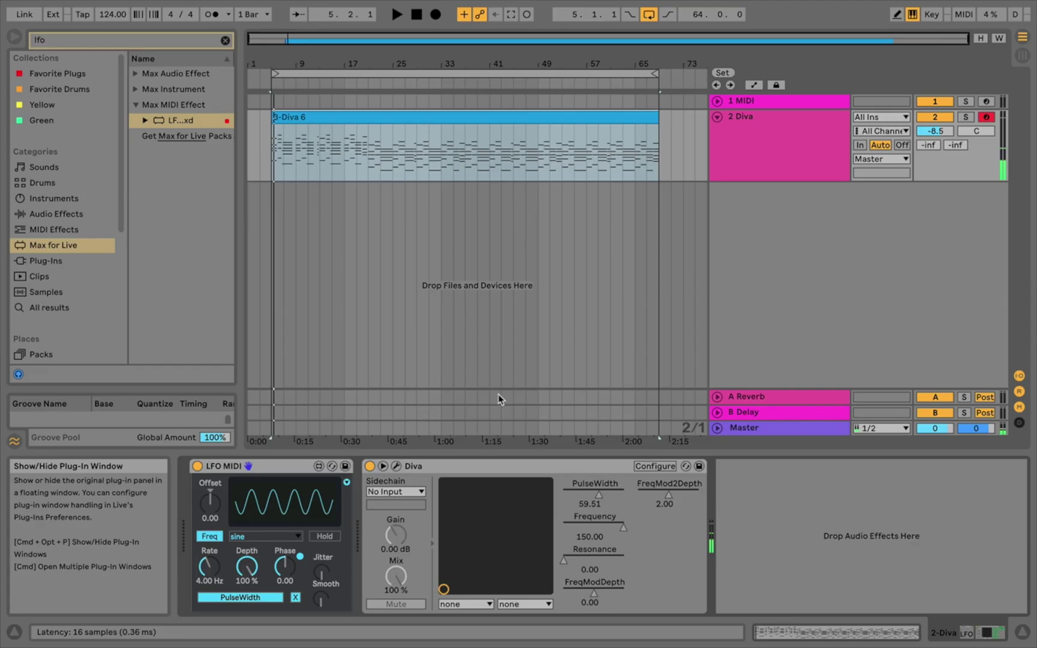
# Set the LFO MIDI rate to 0.17 Hz with the Diva window moved aside.
pyautogui.click(422, 359)
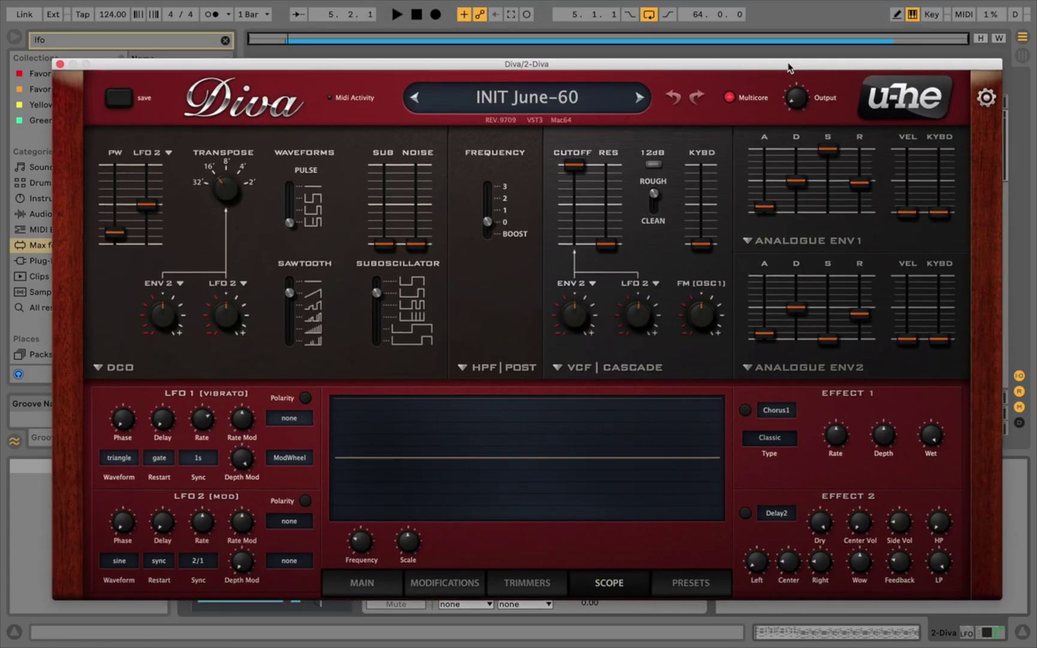
pyautogui.moveTo(788, 68); pyautogui.dragTo(793, 43)
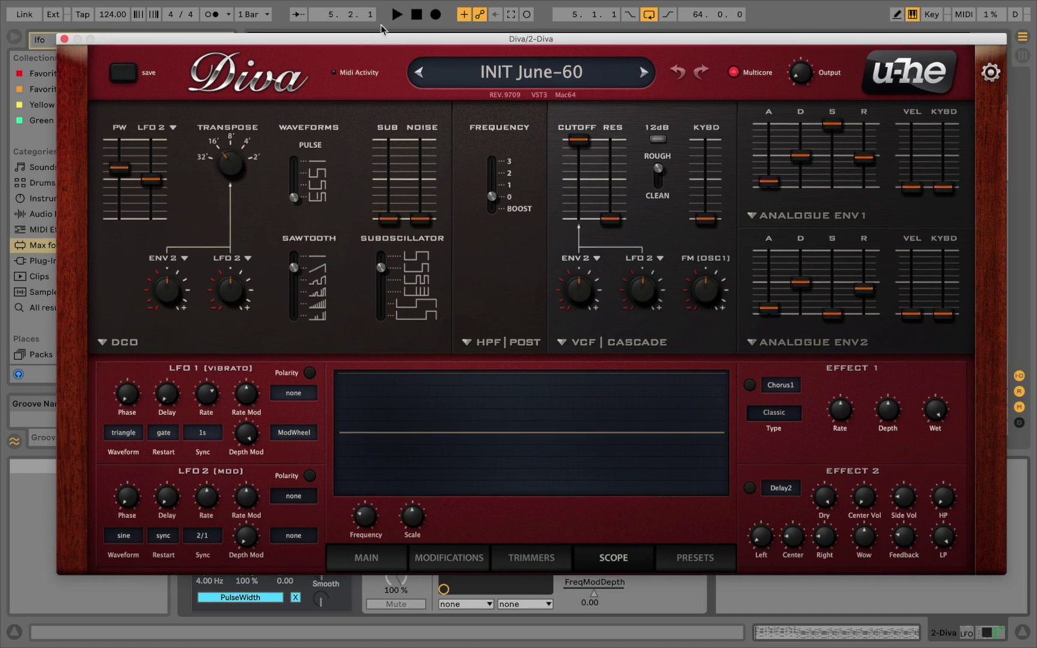
pyautogui.moveTo(378, 39); pyautogui.dragTo(674, 6)
pyautogui.moveTo(209, 567); pyautogui.dragTo(209, 608)
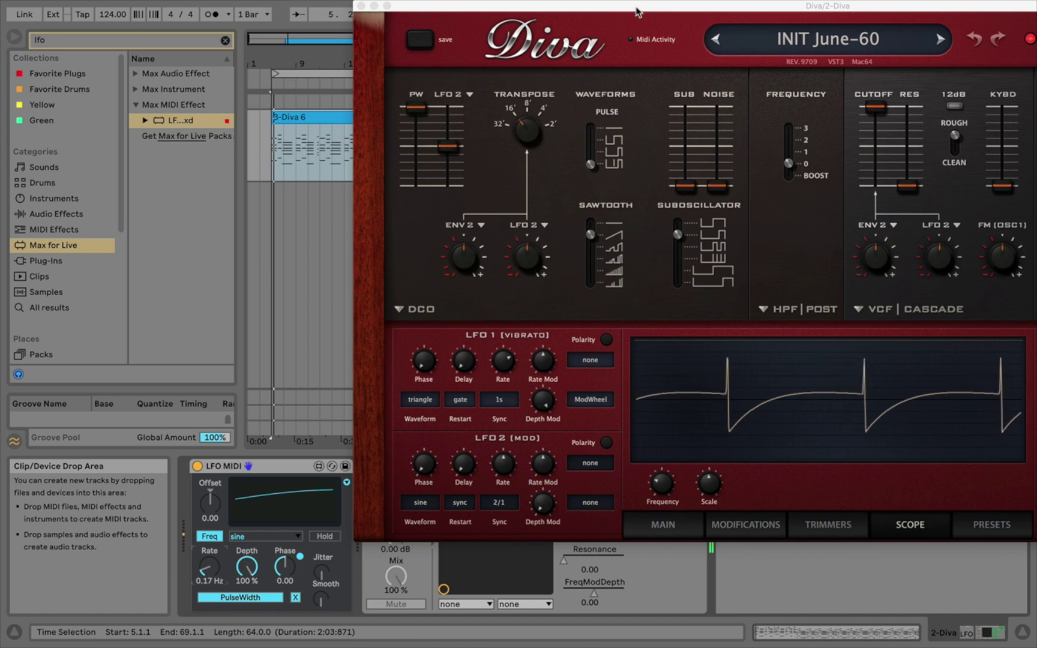
pyautogui.moveTo(635, 6); pyautogui.dragTo(345, 45)
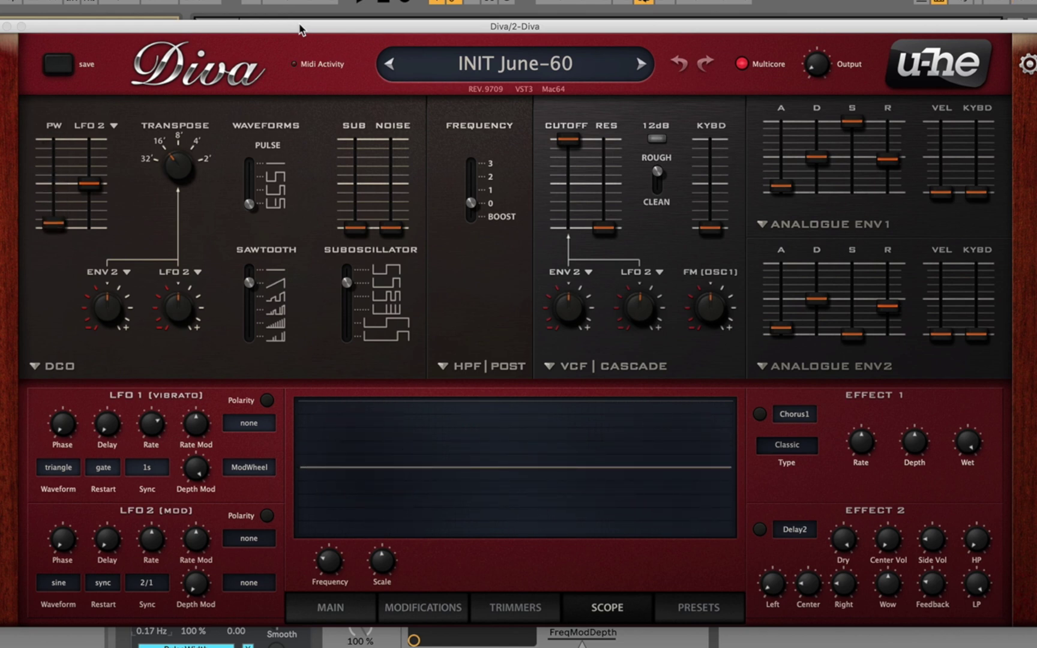
# Switch the LFO MIDI Freq mode to tempo Sync and adjust its synced Rate.
pyautogui.moveTo(204, 30); pyautogui.dragTo(630, 30)
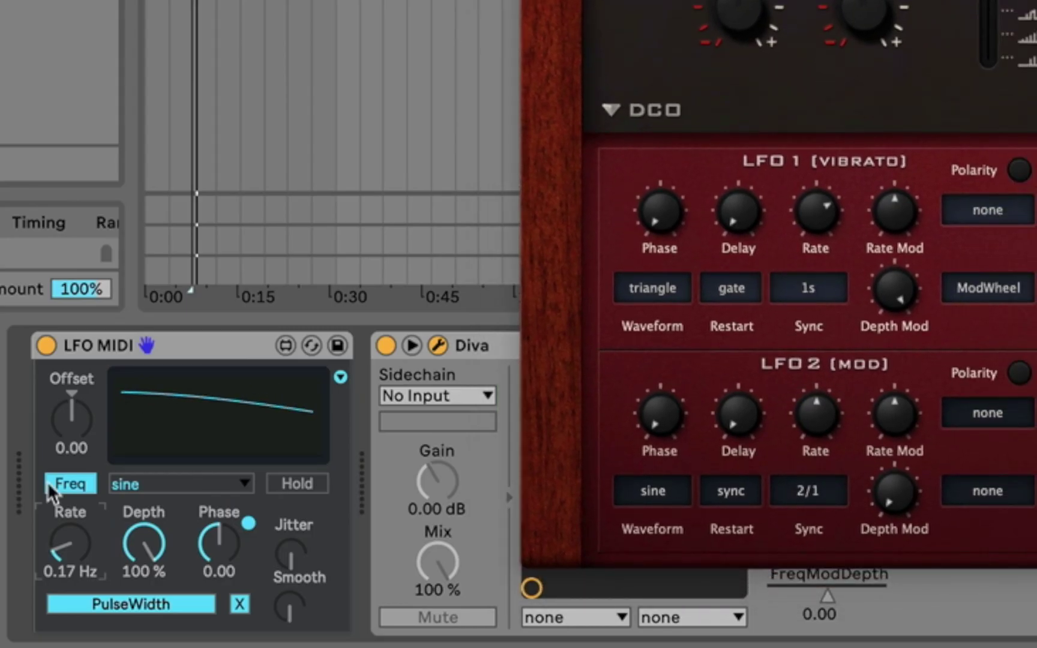
pyautogui.click(49, 483)
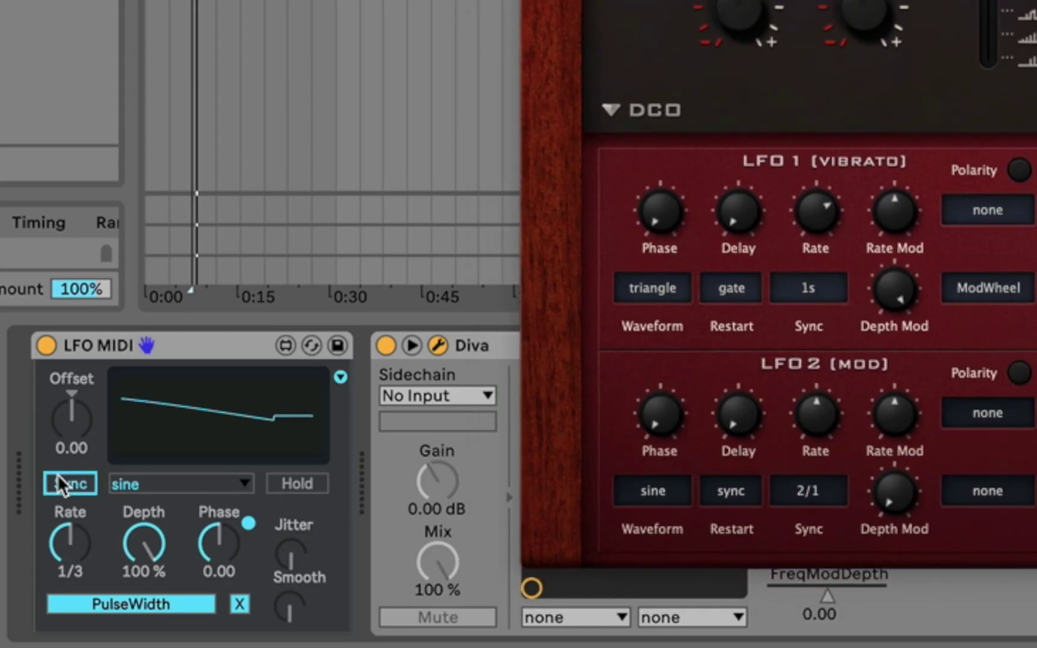
pyautogui.click(63, 484)
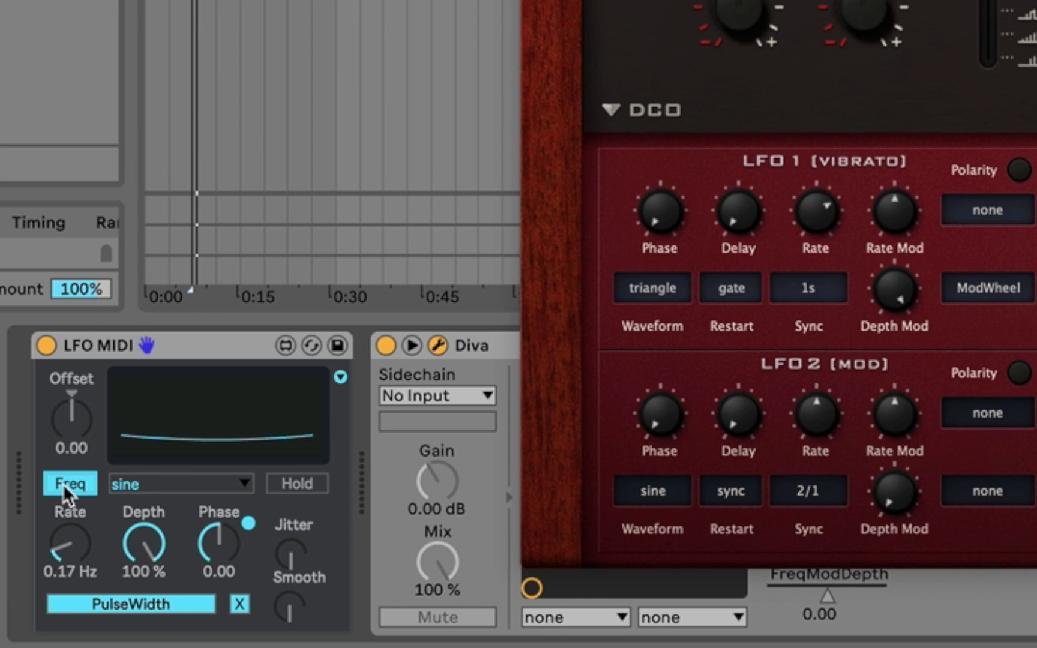
pyautogui.click(62, 483)
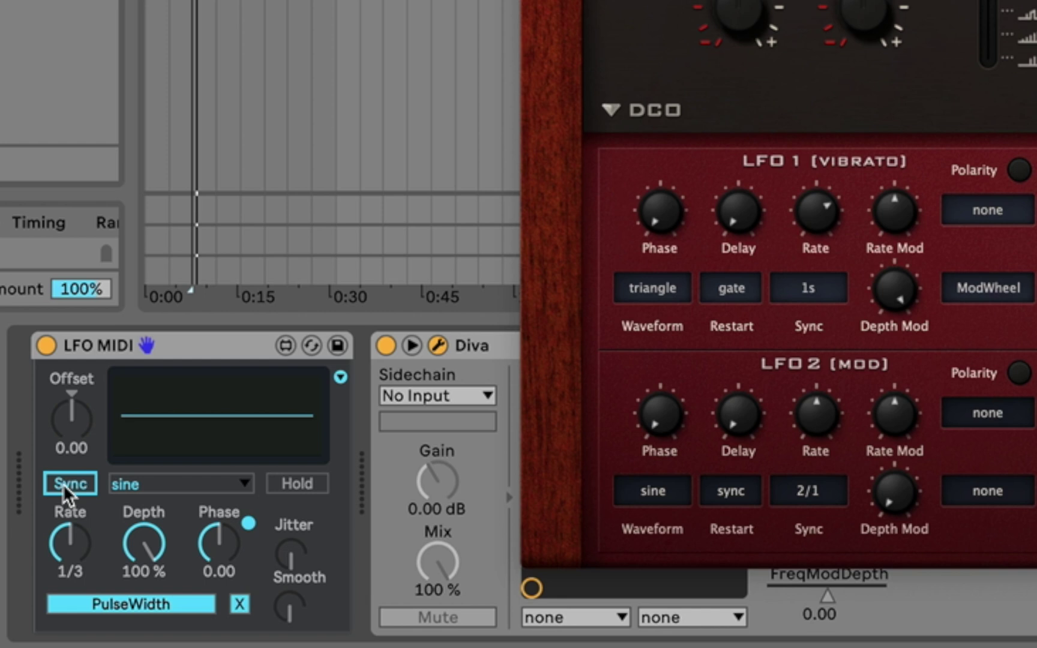
pyautogui.moveTo(65, 525); pyautogui.dragTo(64, 508)
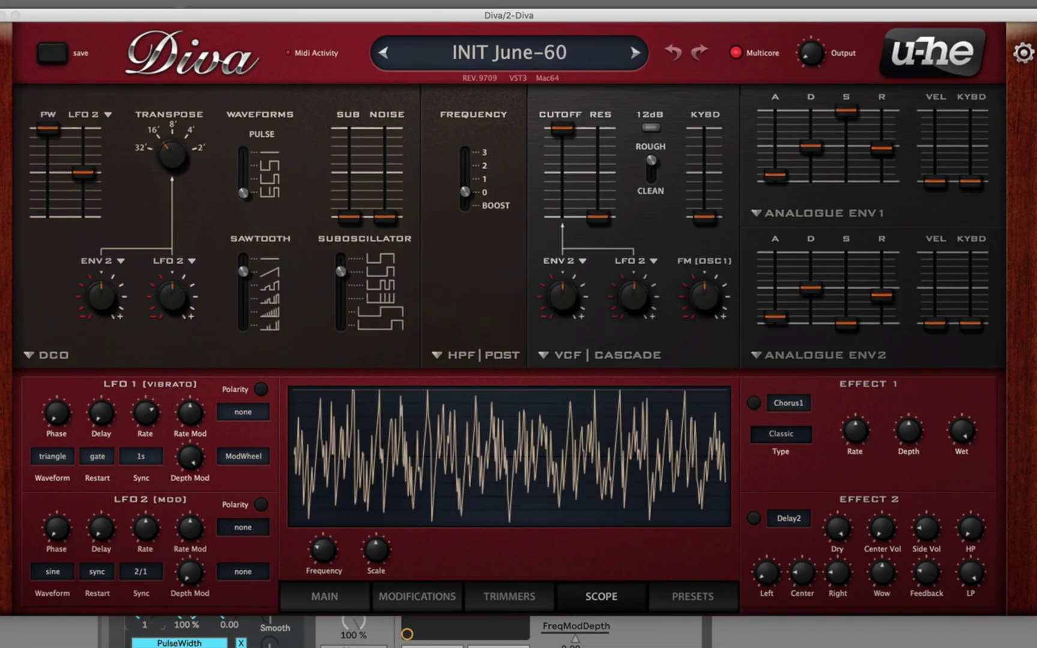
# Shrink the scope's scale and frequency, and lengthen the ENV1 release from 47 to 52.
pyautogui.moveTo(372, 547); pyautogui.dragTo(377, 590)
pyautogui.moveTo(322, 550); pyautogui.dragTo(321, 565)
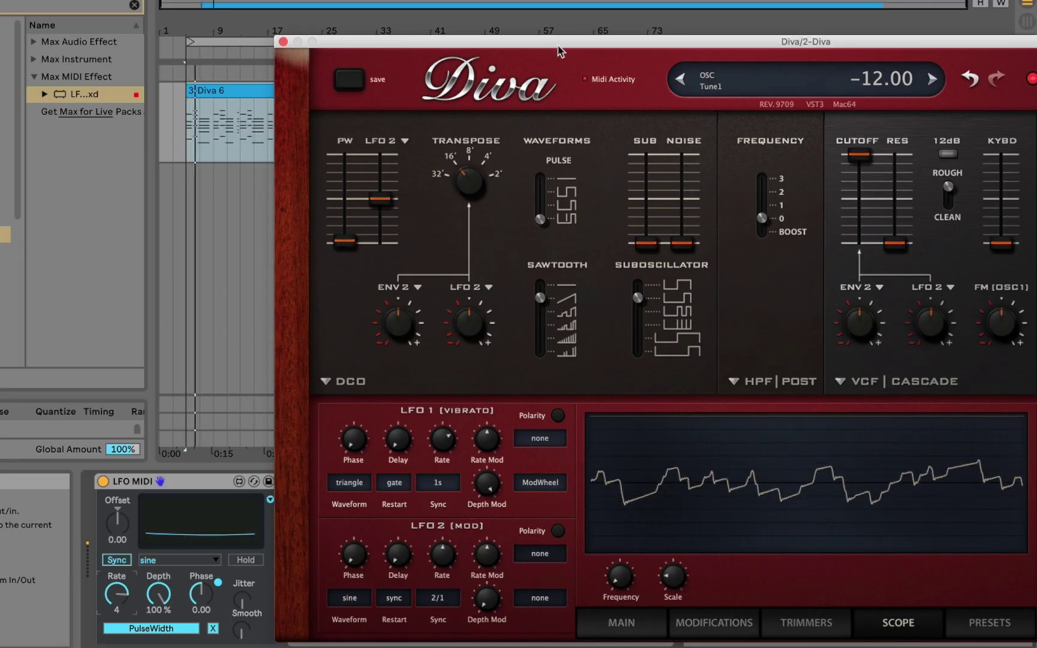
pyautogui.moveTo(551, 51); pyautogui.dragTo(268, 20)
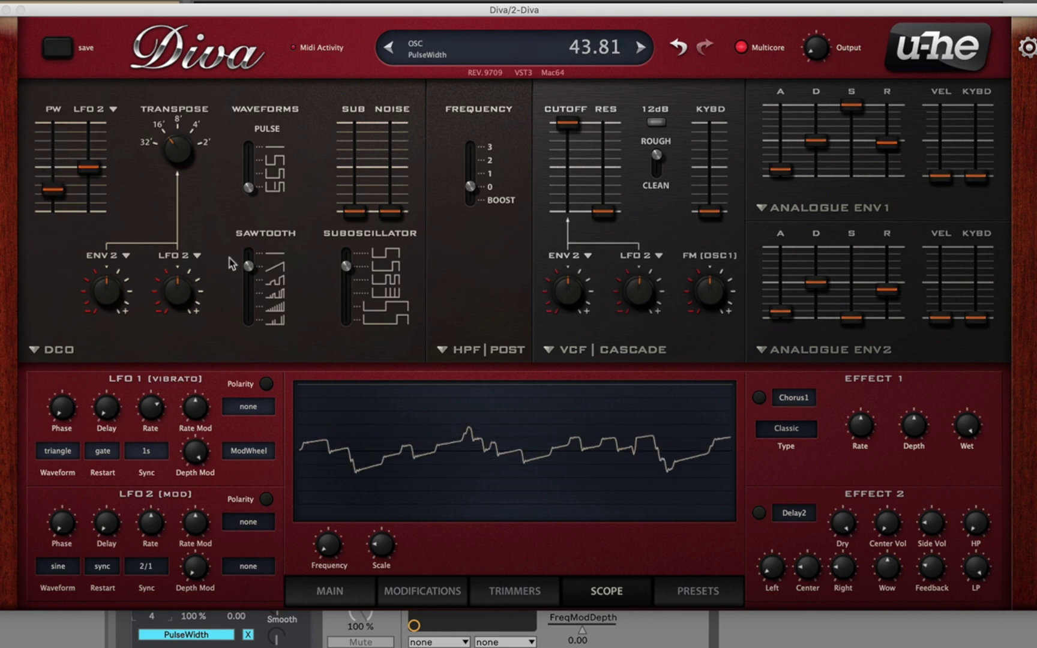
pyautogui.moveTo(887, 143); pyautogui.dragTo(887, 140)
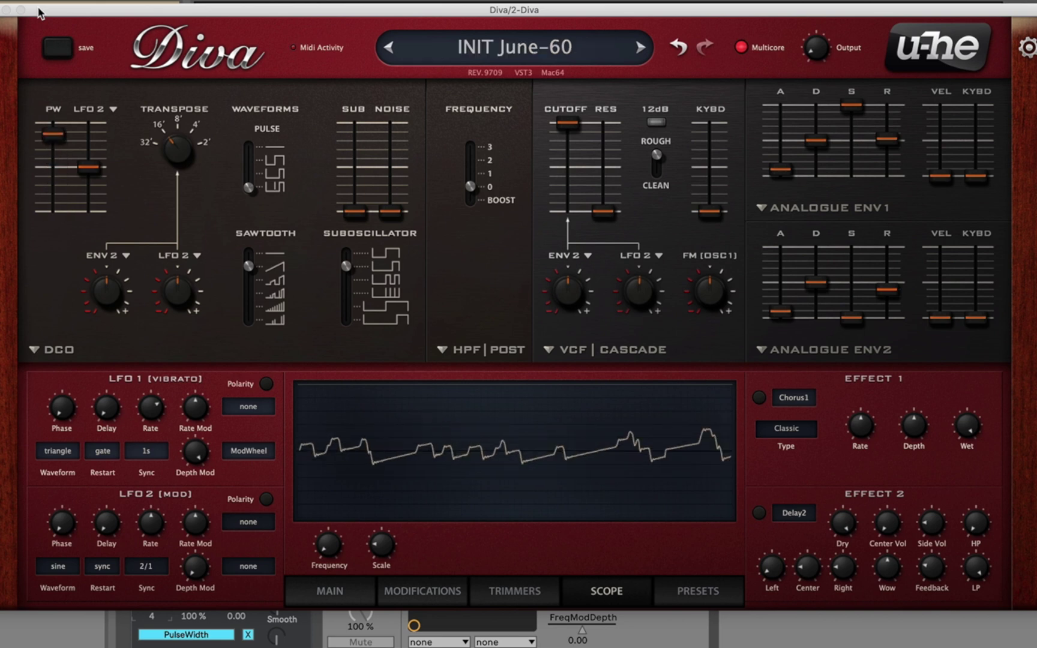
pyautogui.moveTo(38, 12); pyautogui.dragTo(386, 32)
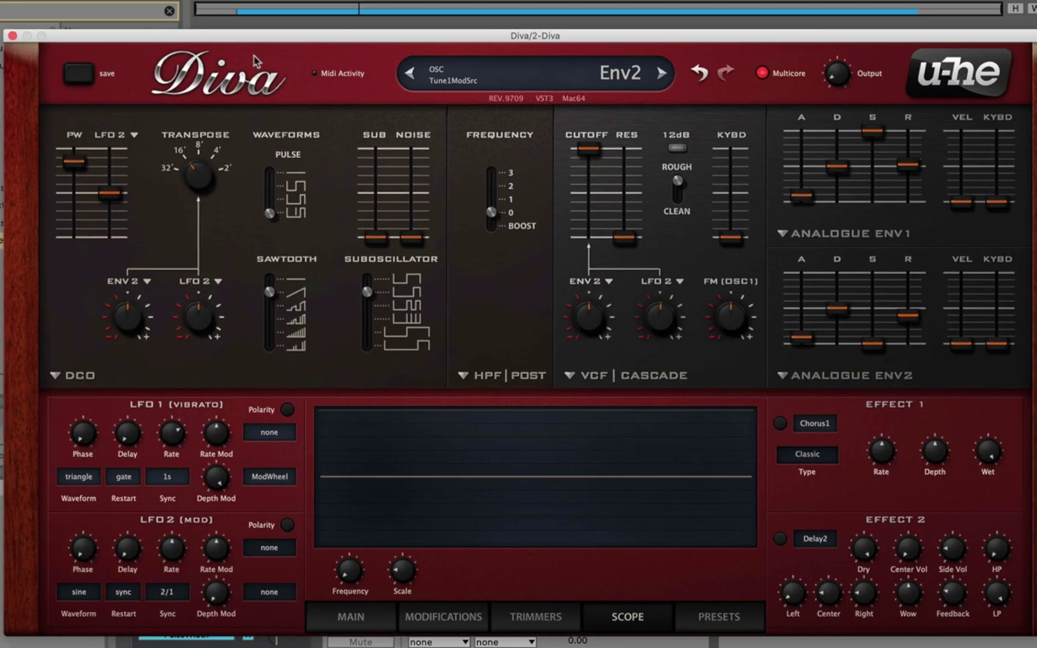
pyautogui.moveTo(287, 37); pyautogui.dragTo(264, 9)
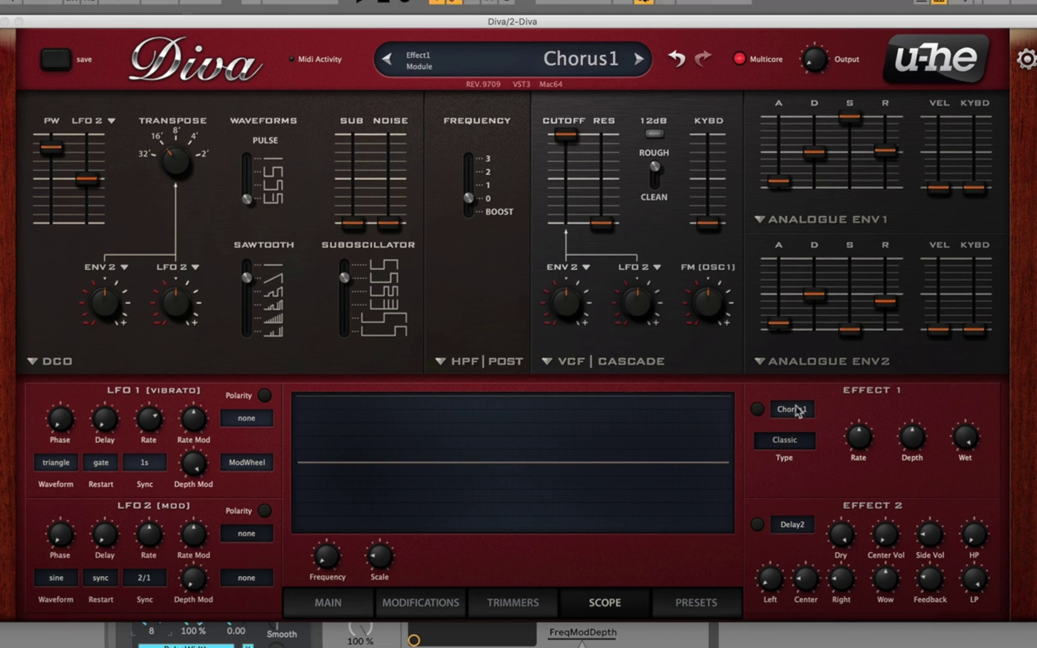
# Switch on the second effect slot and set its type to Plate2 reverb.
pyautogui.click(756, 525)
pyautogui.click(793, 525)
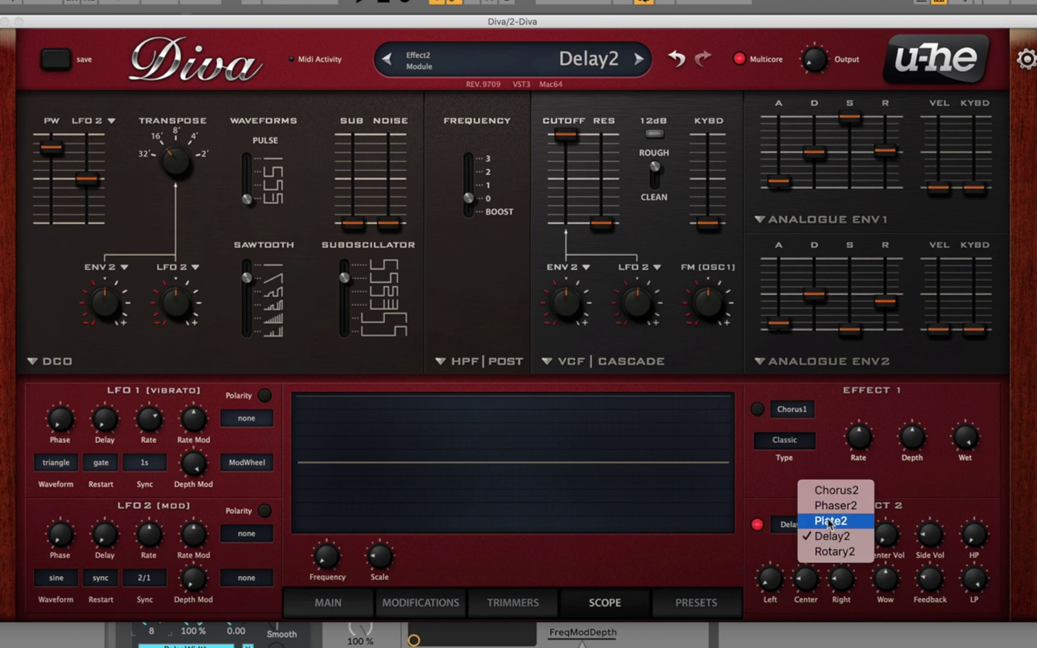
pyautogui.click(816, 520)
pyautogui.click(757, 525)
# Switch on Chorus1, speed up its rate and lower its depth slightly.
pyautogui.click(757, 411)
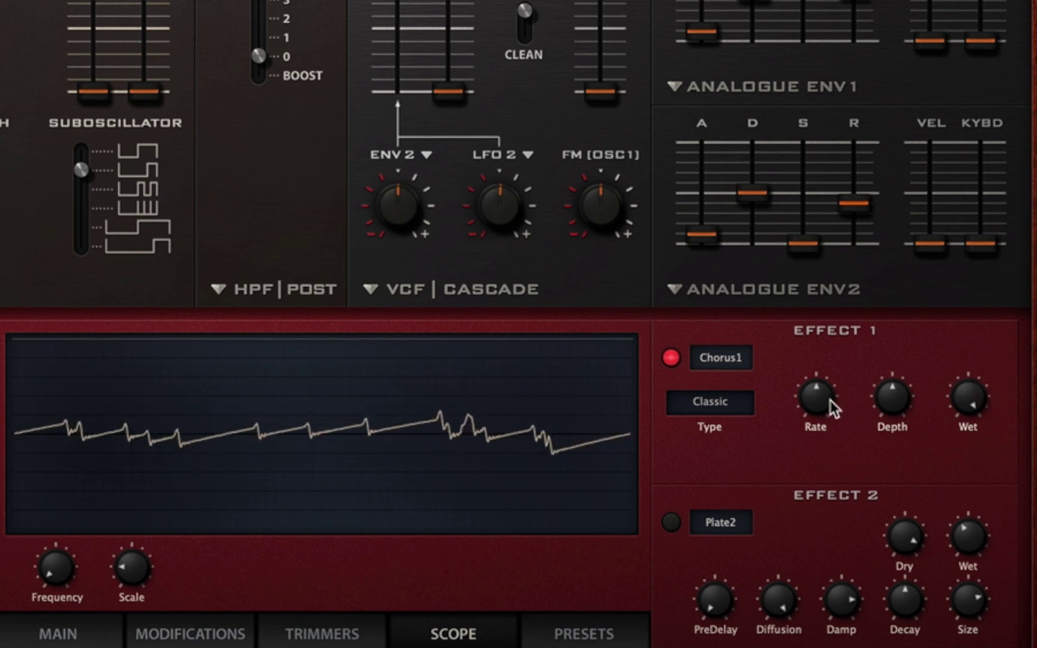
pyautogui.moveTo(829, 407); pyautogui.dragTo(827, 306)
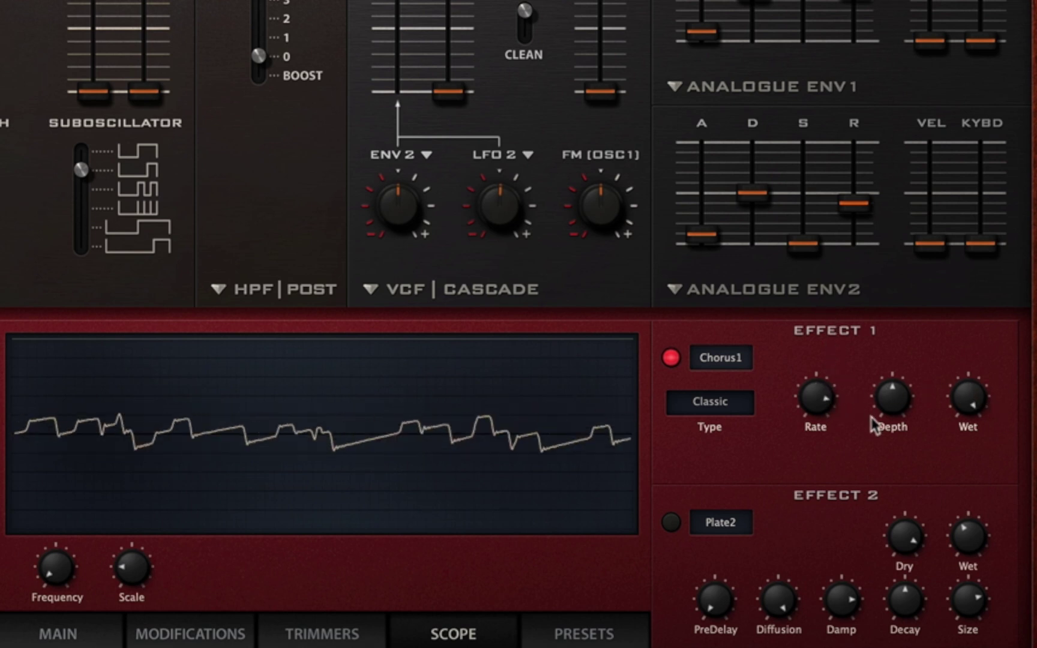
pyautogui.moveTo(883, 396); pyautogui.dragTo(867, 463)
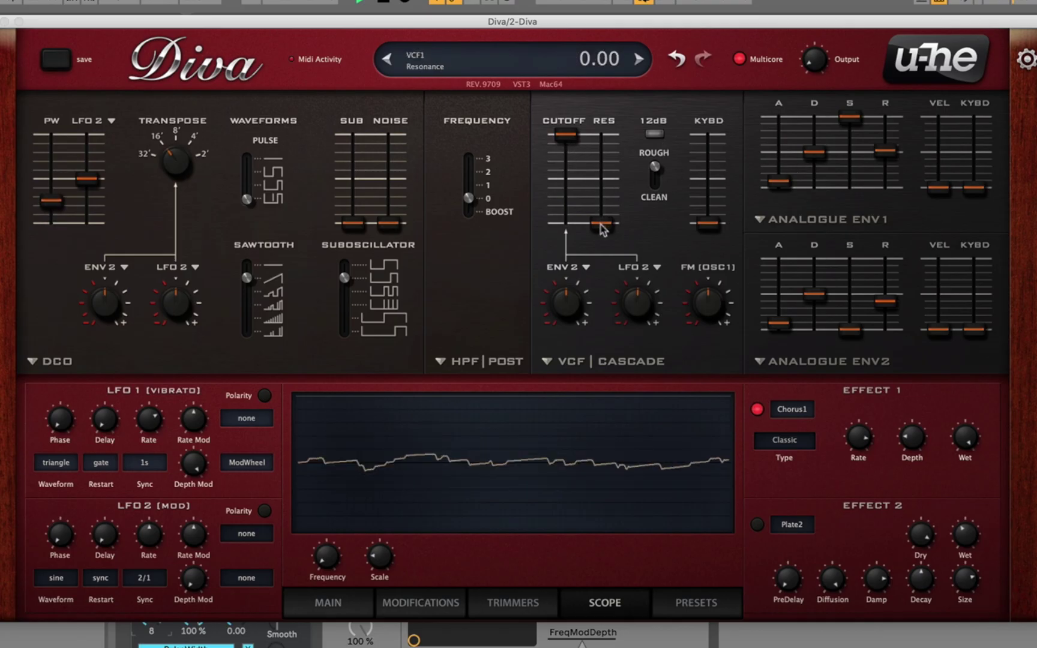
# Set the VCF resonance to 32.50 and pull the cutoff down to about 100.
pyautogui.moveTo(602, 224)
pyautogui.mouseDown()
pyautogui.moveTo(599, 142)
pyautogui.moveTo(566, 152)
pyautogui.moveTo(559, 193)
pyautogui.moveTo(560, 166)
pyautogui.moveTo(596, 166)
pyautogui.moveTo(595, 207)
pyautogui.mouseUp()
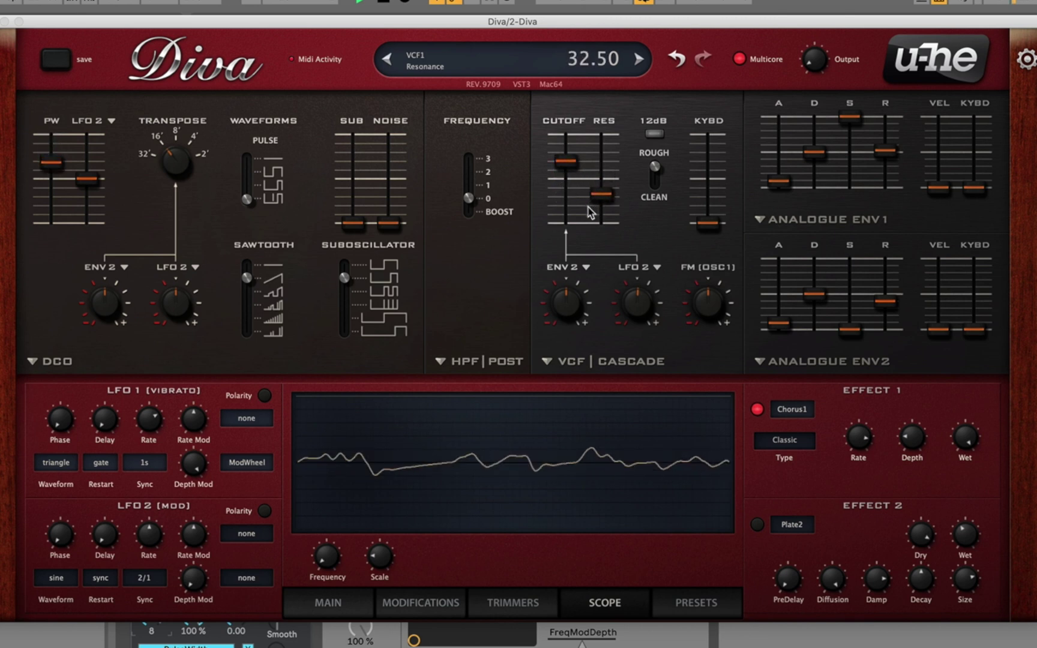
pyautogui.moveTo(566, 163)
pyautogui.mouseDown()
pyautogui.moveTo(564, 224)
pyautogui.moveTo(565, 150)
pyautogui.moveTo(569, 176)
pyautogui.mouseUp()
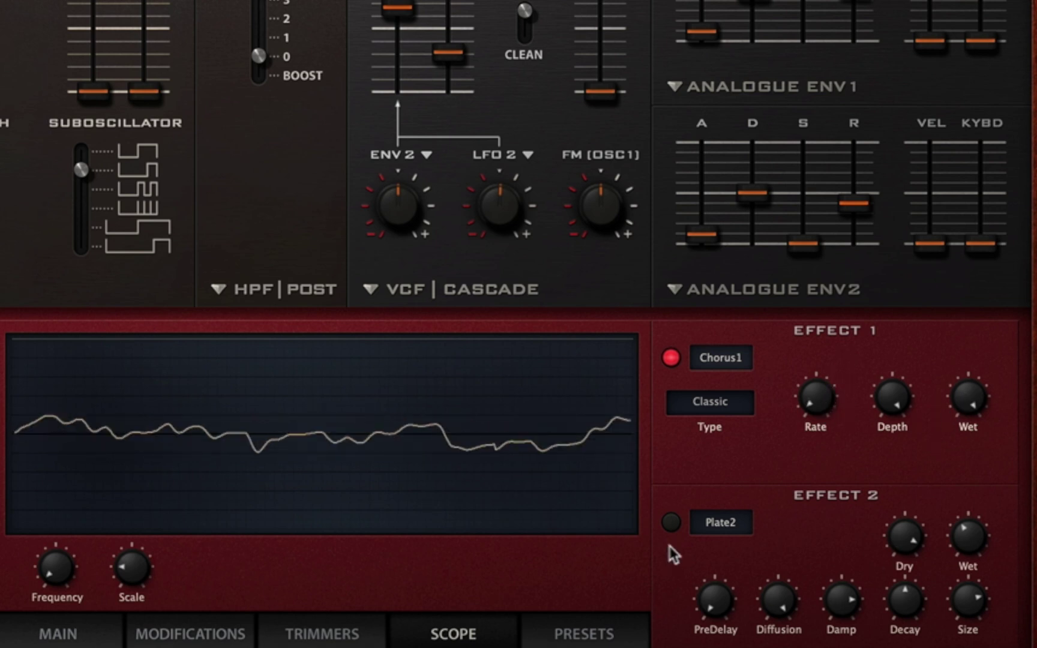
# Turn on the Plate2 reverb, raise its Dry level slightly and adjust its Size.
pyautogui.click(672, 522)
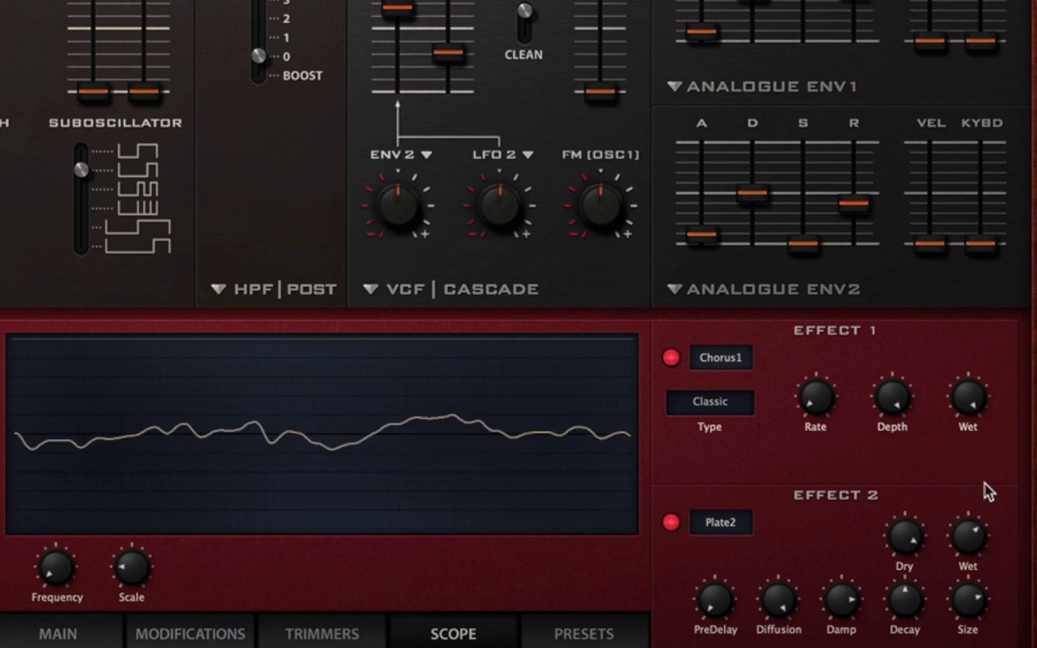
pyautogui.moveTo(919, 537)
pyautogui.mouseDown()
pyautogui.moveTo(908, 548)
pyautogui.moveTo(901, 532)
pyautogui.mouseUp()
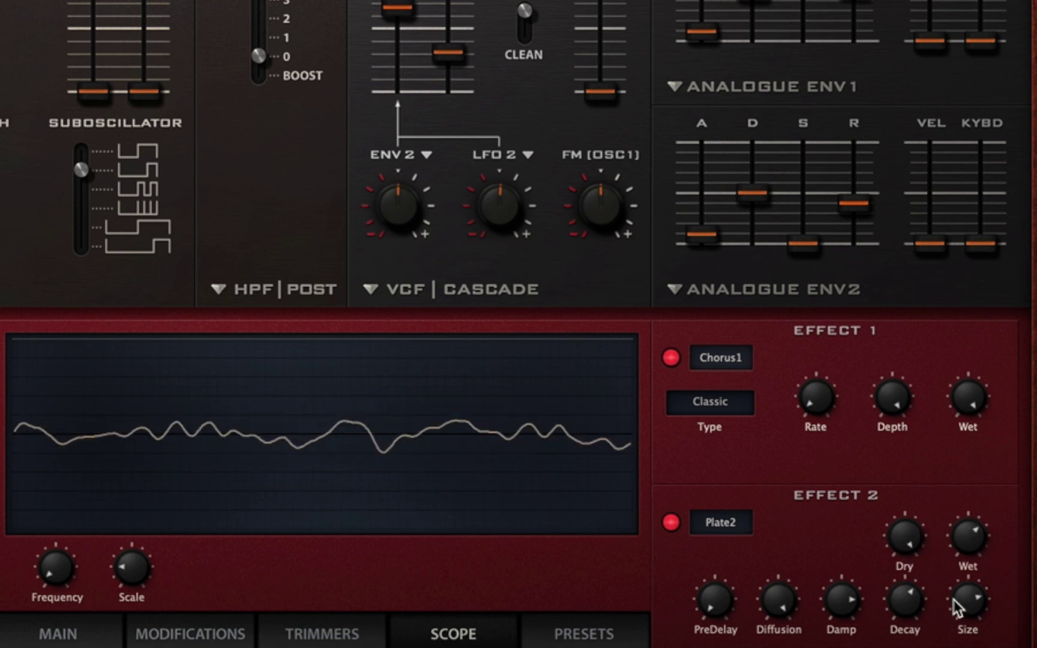
pyautogui.moveTo(958, 608)
pyautogui.mouseDown()
pyautogui.moveTo(956, 629)
pyautogui.moveTo(956, 615)
pyautogui.mouseUp()
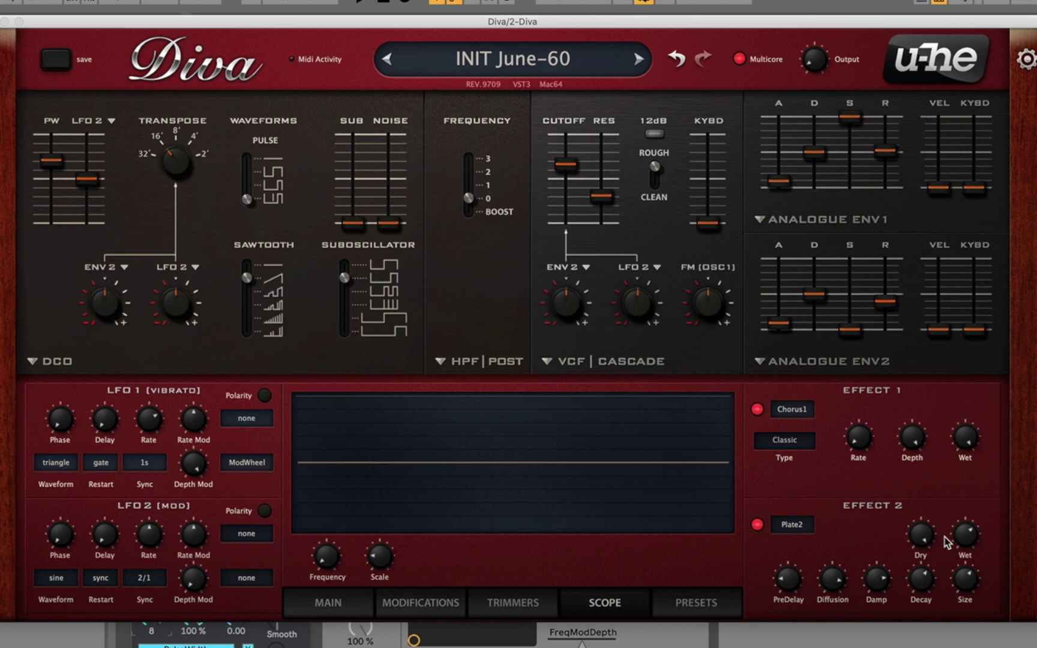
# Set the Plate2 Wet level, add VCF ENV2 modulation, raise ENV2 decay and lower the cutoff.
pyautogui.moveTo(964, 535); pyautogui.dragTo(964, 532)
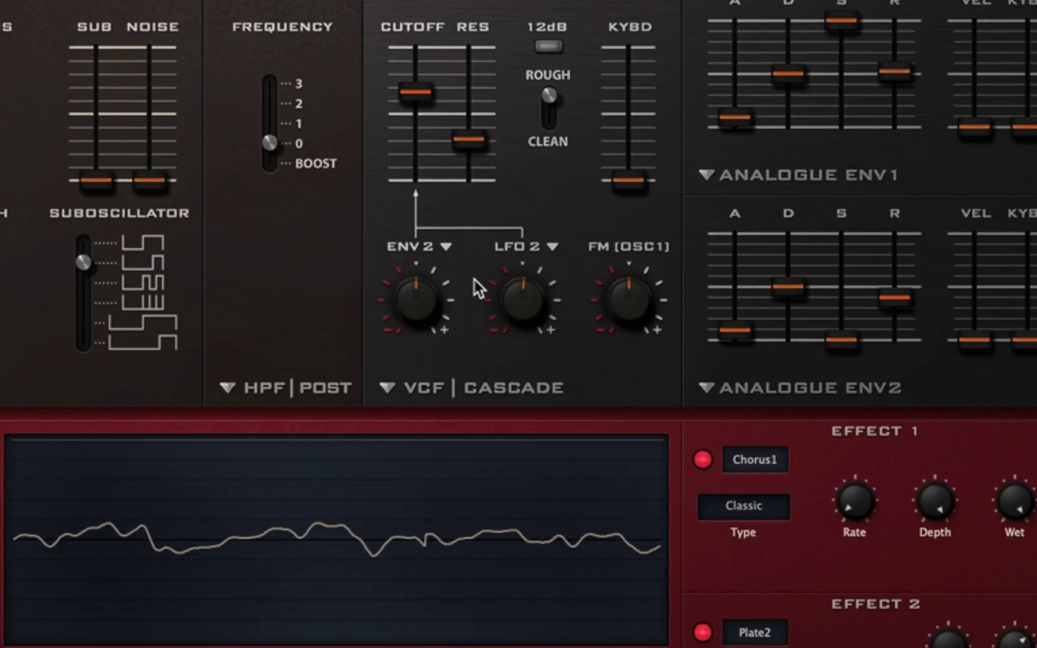
pyautogui.moveTo(568, 311); pyautogui.dragTo(564, 301)
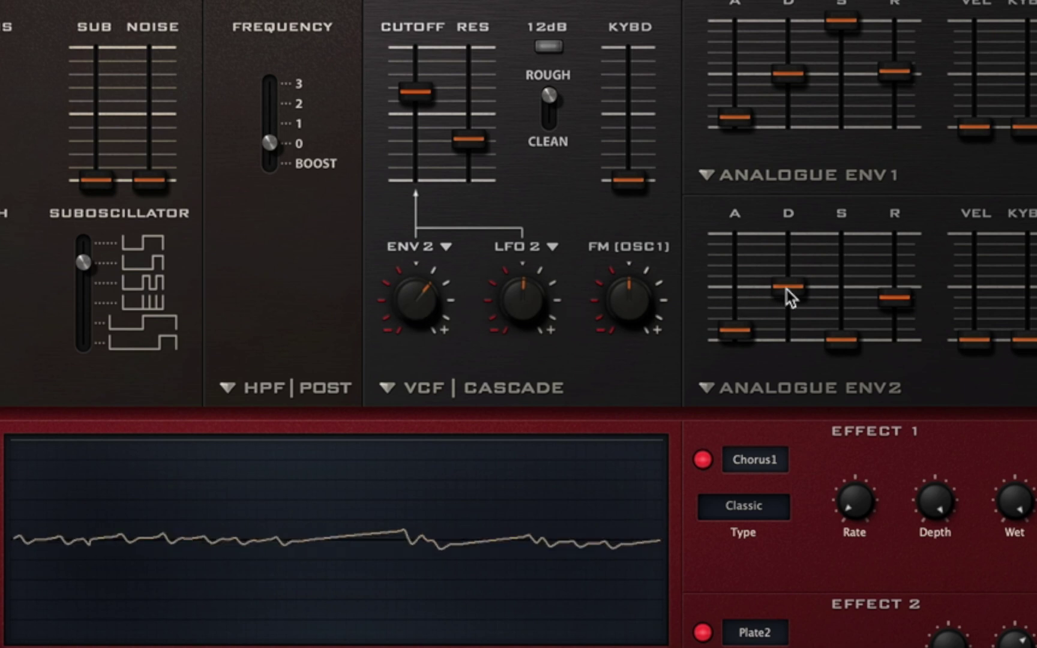
pyautogui.moveTo(897, 302); pyautogui.dragTo(897, 294)
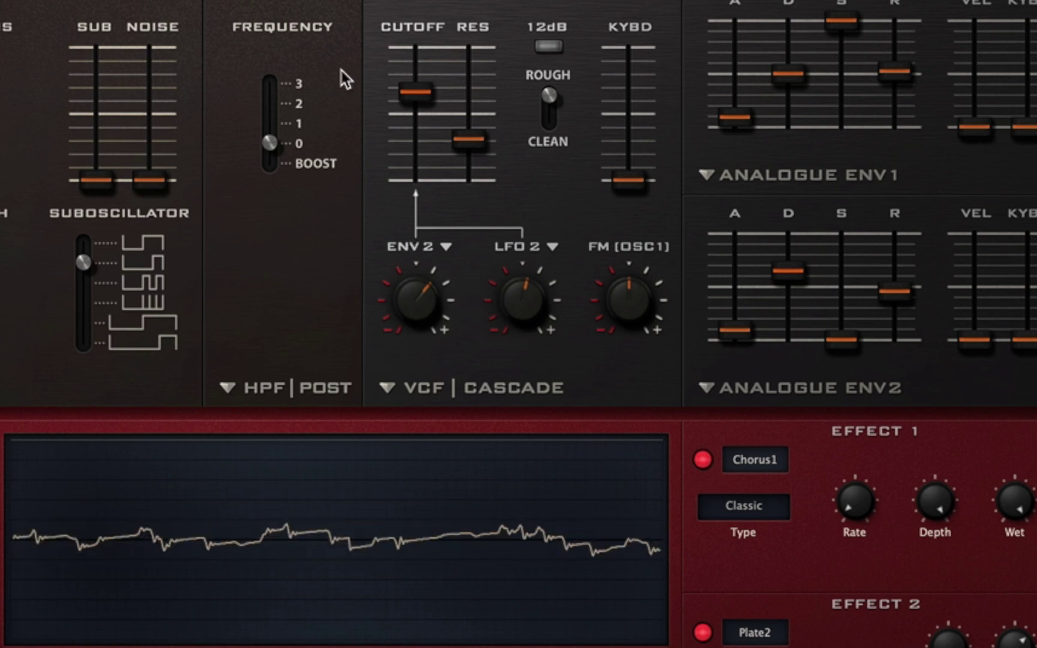
pyautogui.moveTo(424, 97); pyautogui.dragTo(427, 120)
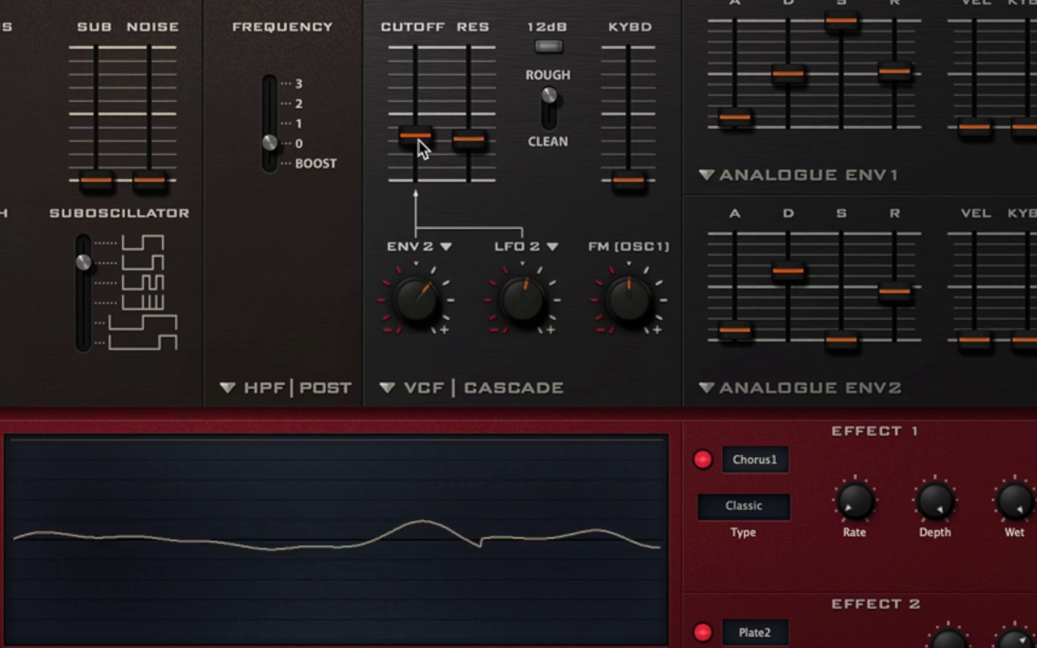
pyautogui.moveTo(419, 141); pyautogui.dragTo(415, 164)
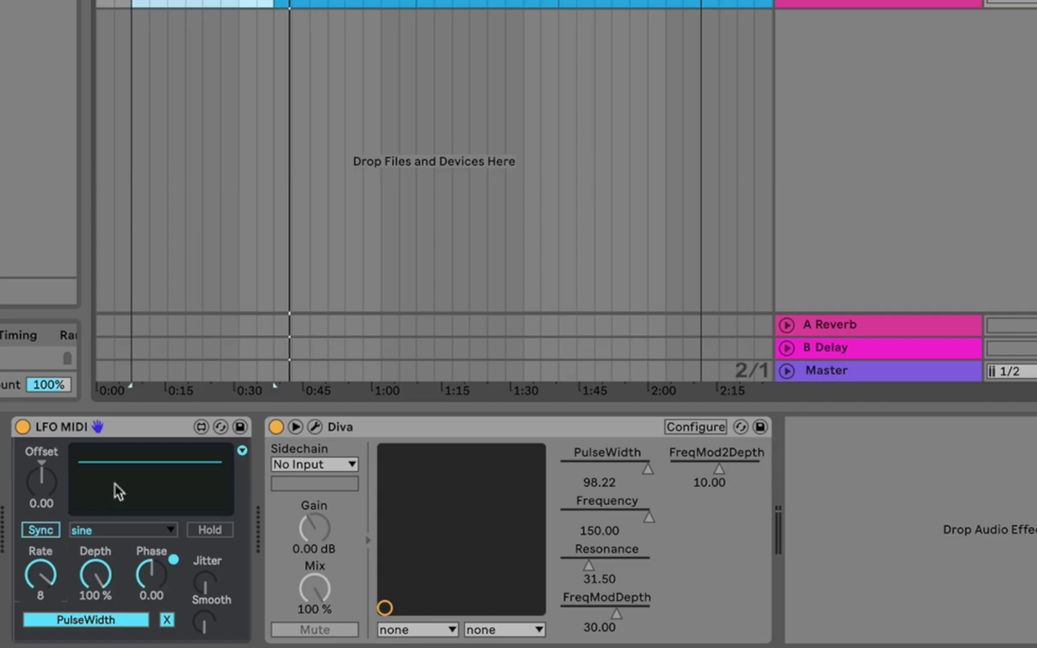
# Rename the first LFO to PWM and name the newly added LFO Vrb Pre Dly.
pyautogui.click(68, 422)
pyautogui.press('super+r')
pyautogui.write('P')
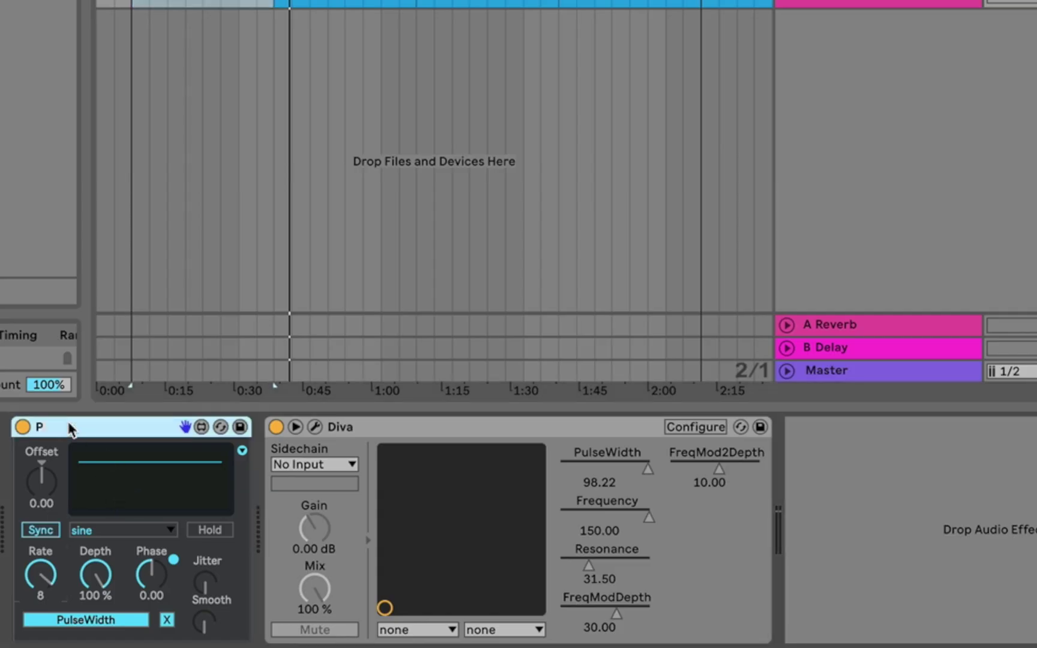
pyautogui.write('WM')
pyautogui.press('Return')
pyautogui.press('Return')
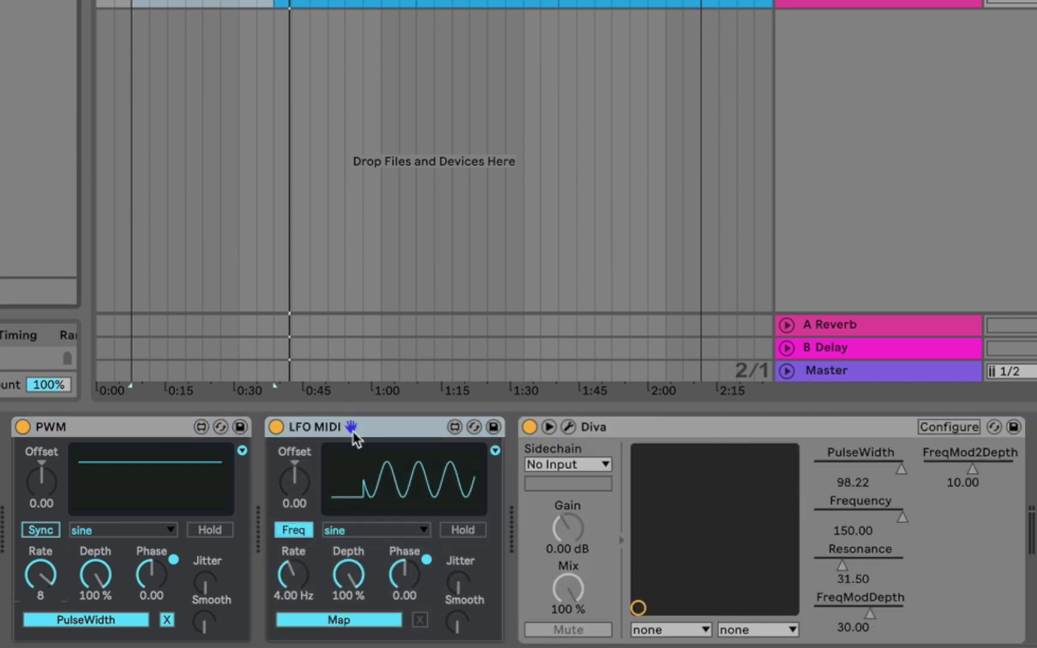
pyautogui.press('super+r')
pyautogui.write('Vrb Pre Dly')
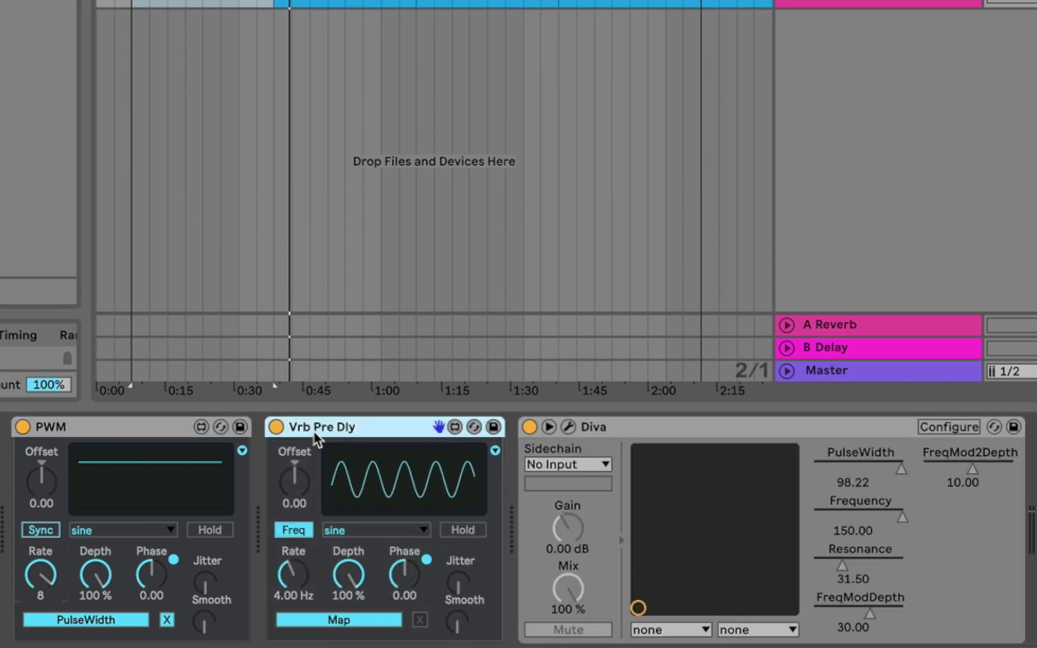
pyautogui.press('Return')
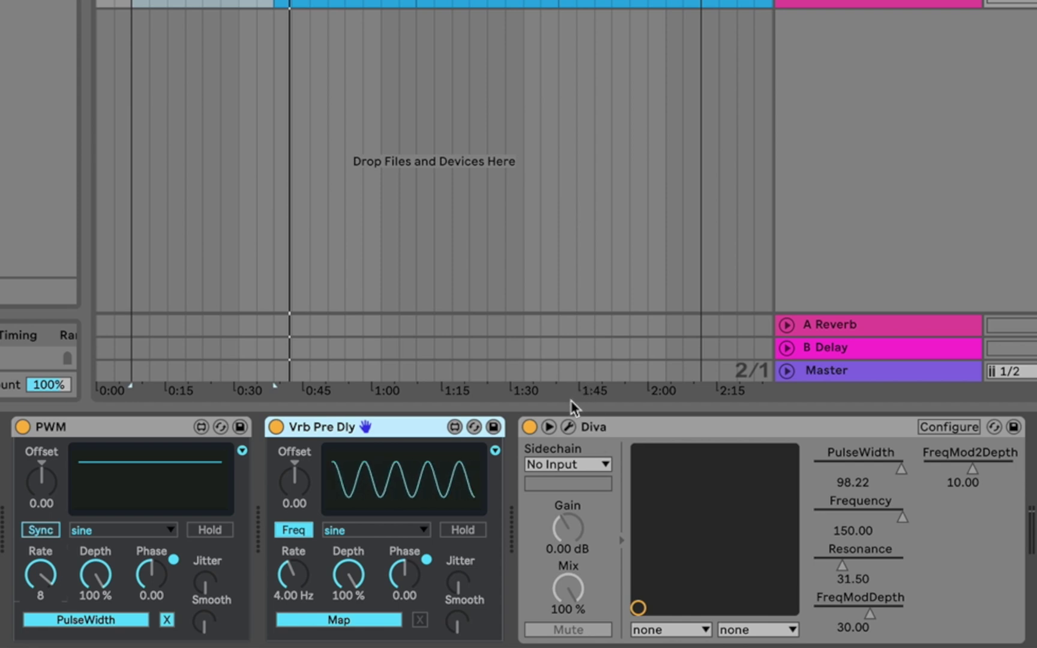
# Expose Diva's PreDelay, map the Vrb Pre Dly LFO to it, and lower offset and depth.
pyautogui.click(948, 427)
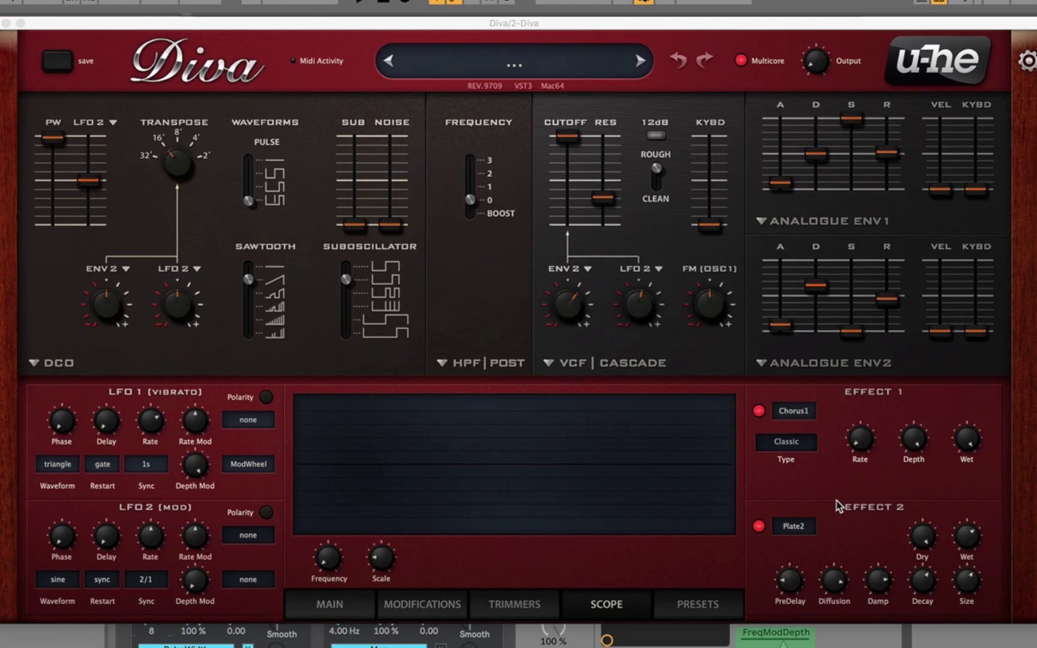
pyautogui.moveTo(792, 579); pyautogui.dragTo(792, 594)
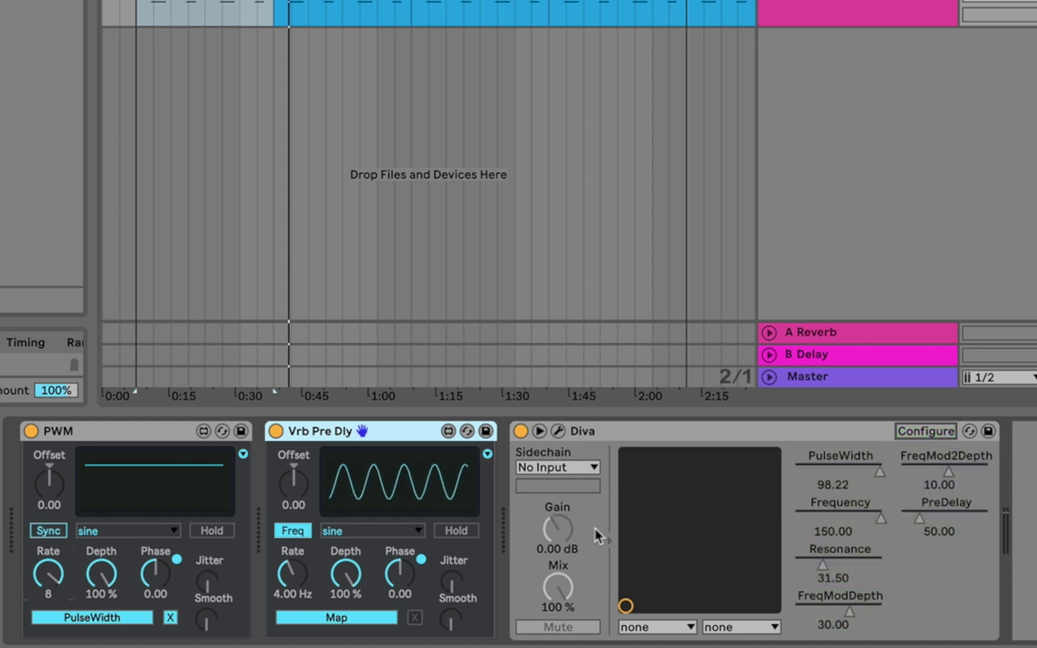
pyautogui.click(336, 618)
pyautogui.moveTo(300, 588); pyautogui.dragTo(300, 606)
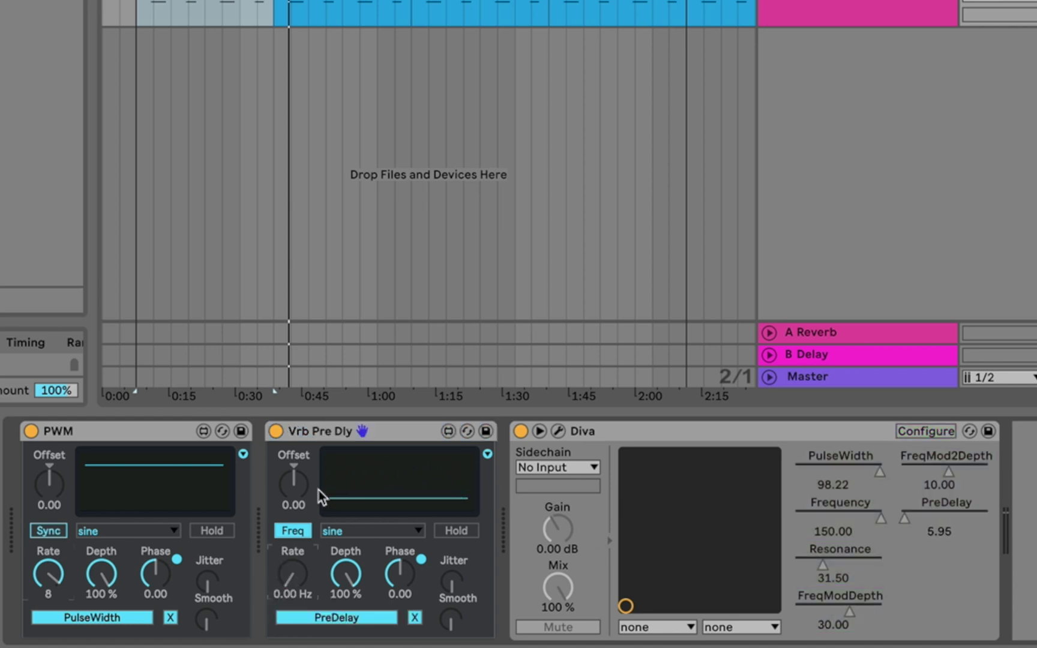
pyautogui.moveTo(294, 480); pyautogui.dragTo(293, 487)
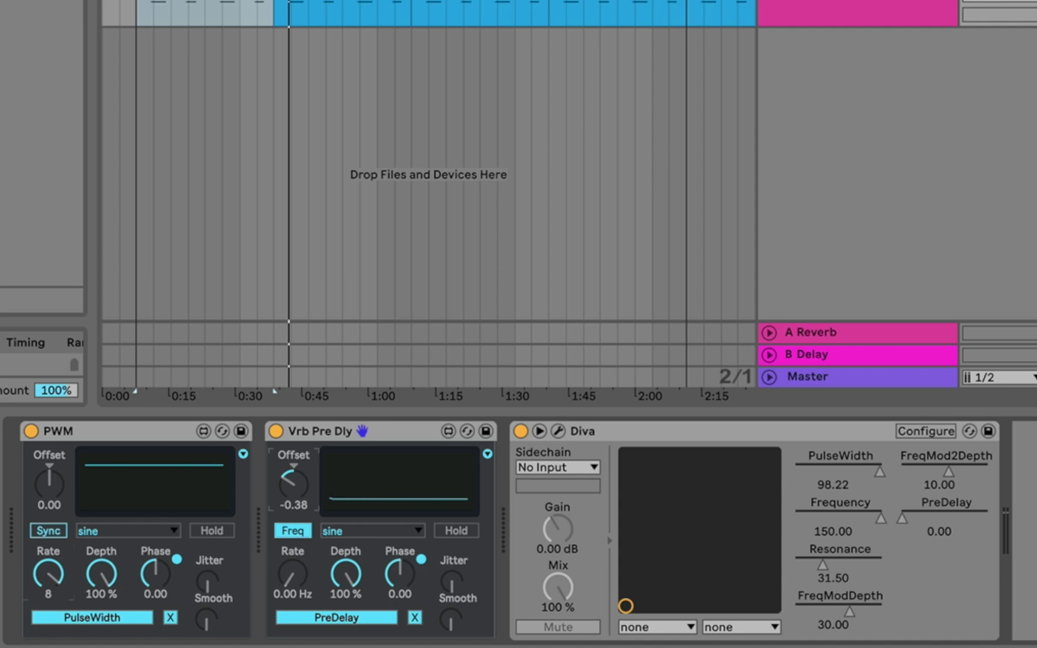
pyautogui.moveTo(346, 573)
pyautogui.mouseDown()
pyautogui.moveTo(346, 621)
pyautogui.moveTo(350, 580)
pyautogui.mouseUp()
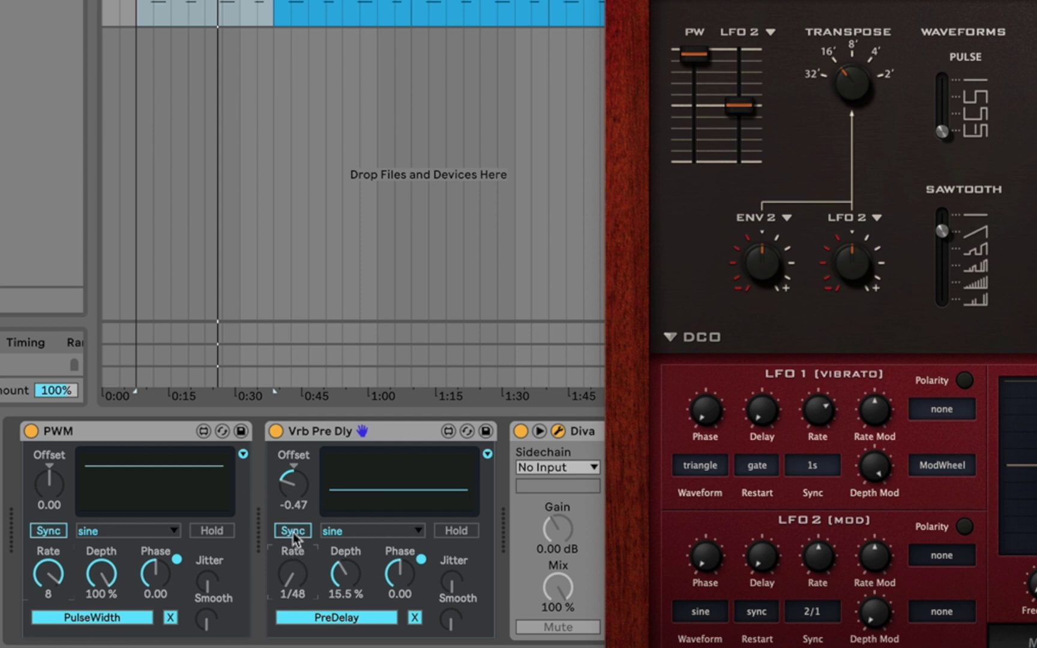
# Sync the Vrb Pre Dly LFO at rate 4, lower its depth, and set offset to -0.41.
pyautogui.click(299, 531)
pyautogui.click(296, 532)
pyautogui.moveTo(298, 571); pyautogui.dragTo(299, 534)
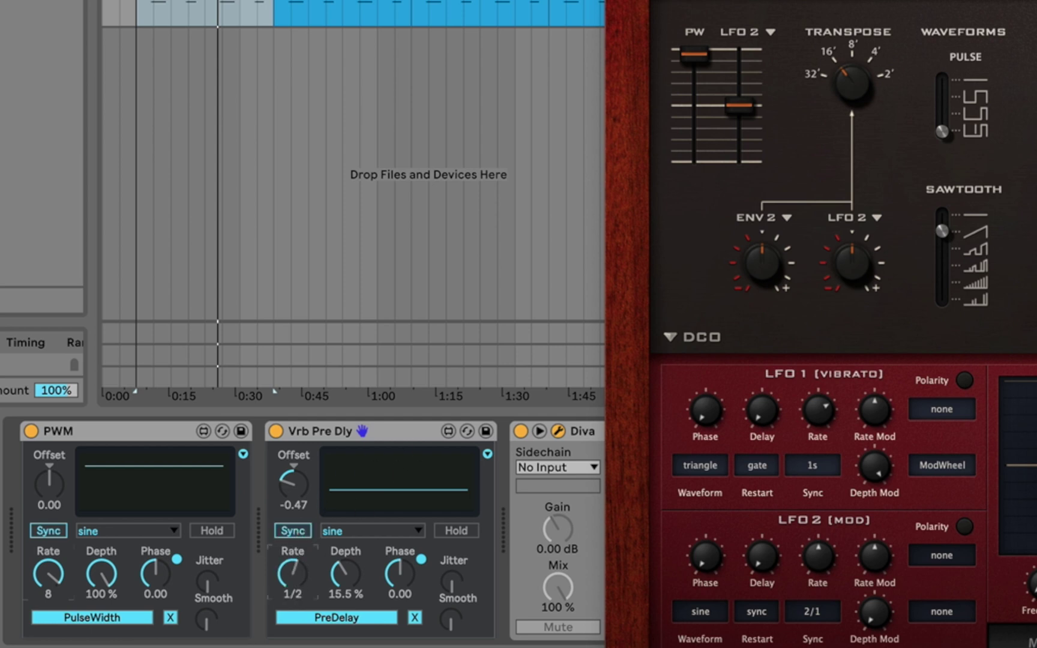
pyautogui.moveTo(368, 584); pyautogui.dragTo(367, 606)
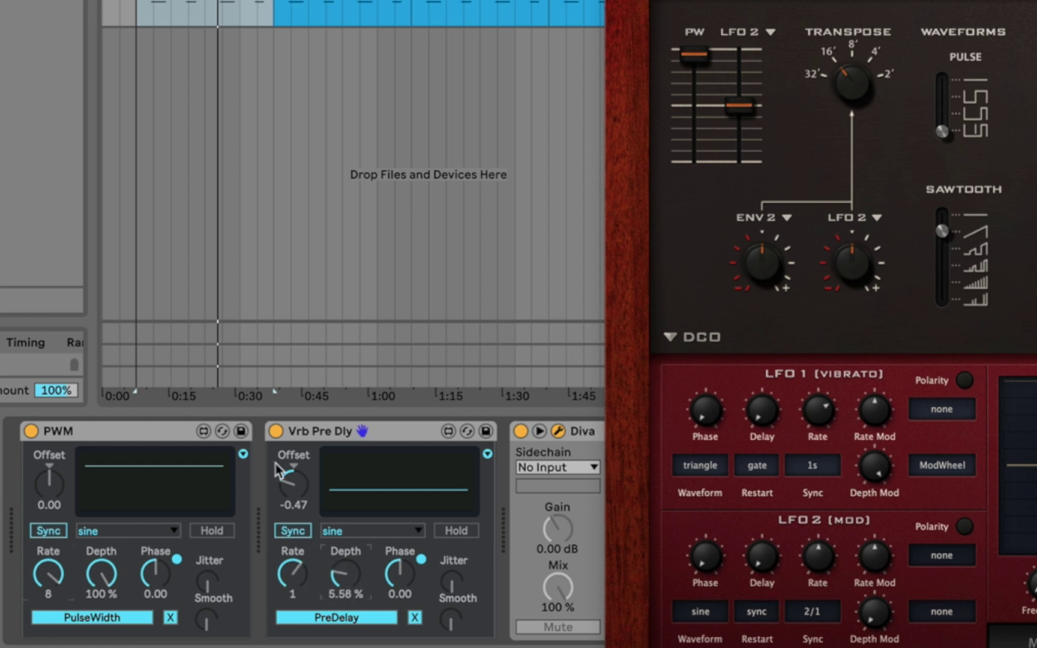
pyautogui.moveTo(294, 484); pyautogui.dragTo(293, 492)
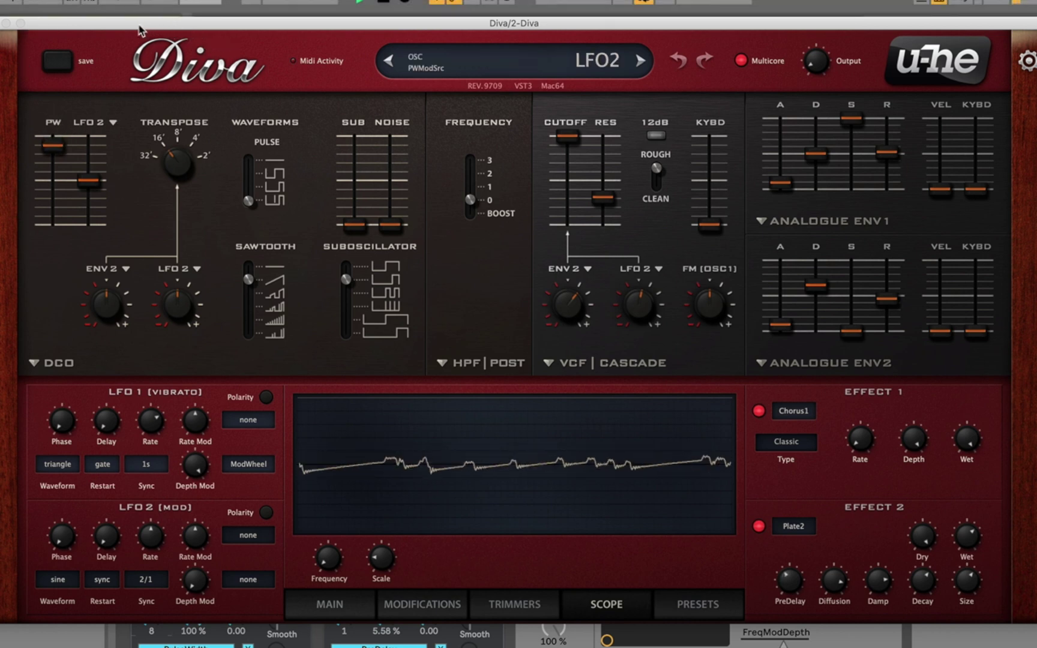
# Trim the LFO depth to about 1.8% and bring Diva's window back over the project.
pyautogui.moveTo(139, 30); pyautogui.dragTo(513, 41)
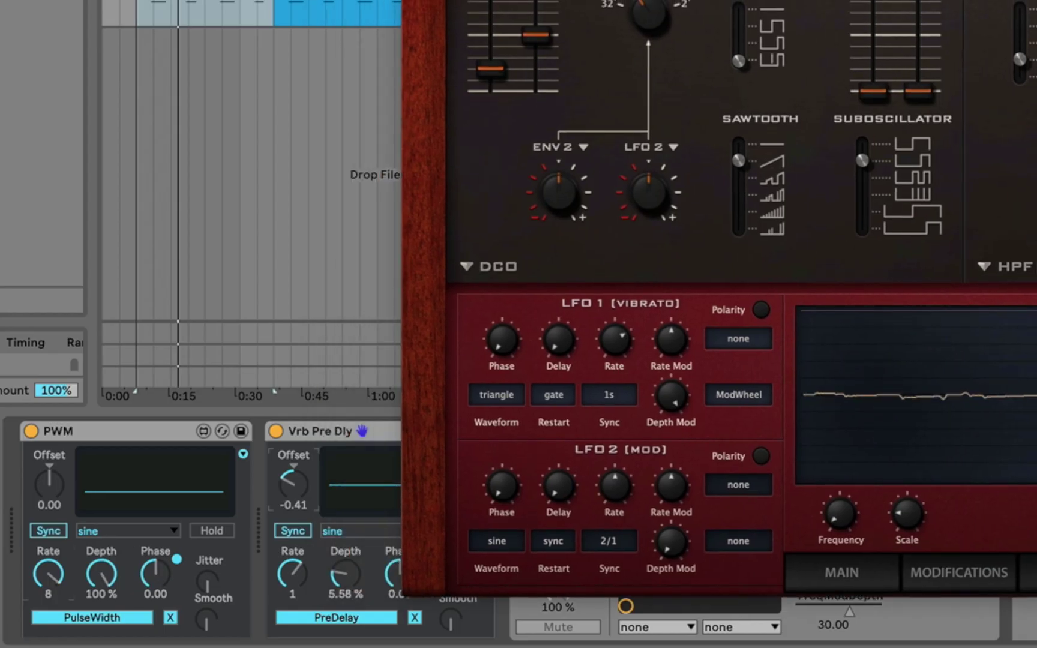
pyautogui.moveTo(648, 0); pyautogui.dragTo(727, 0)
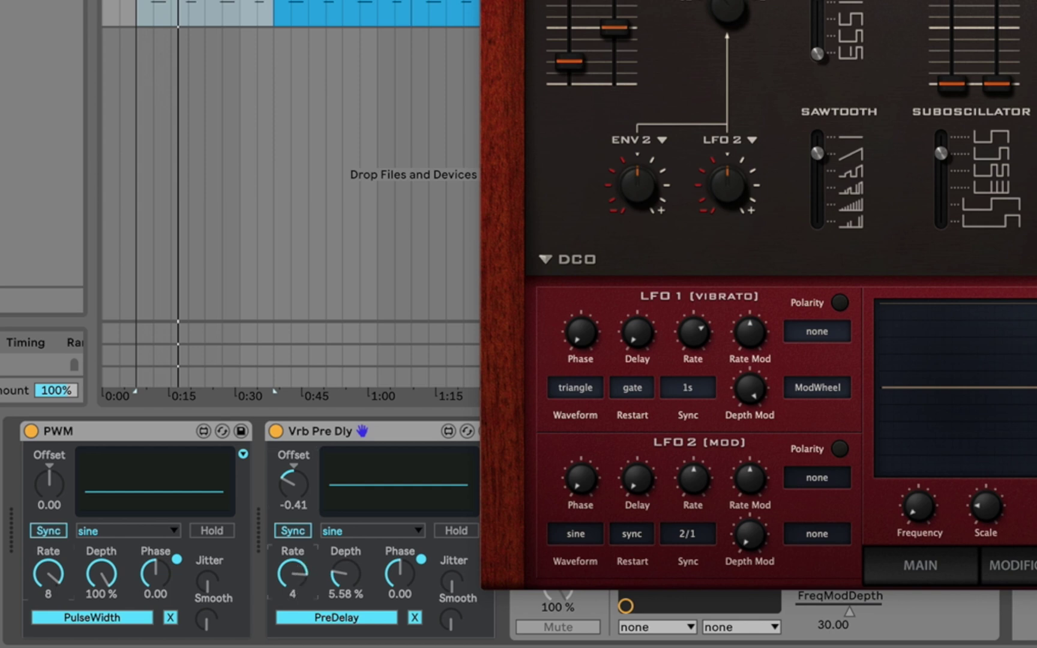
pyautogui.moveTo(342, 579); pyautogui.dragTo(342, 594)
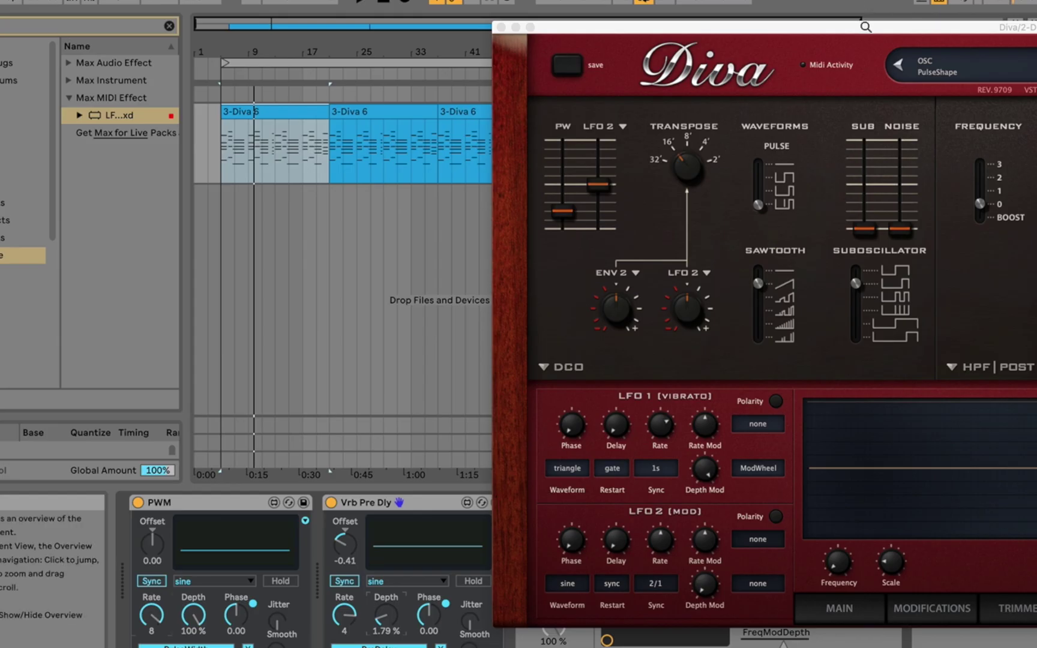
pyautogui.moveTo(848, 23); pyautogui.dragTo(354, 11)
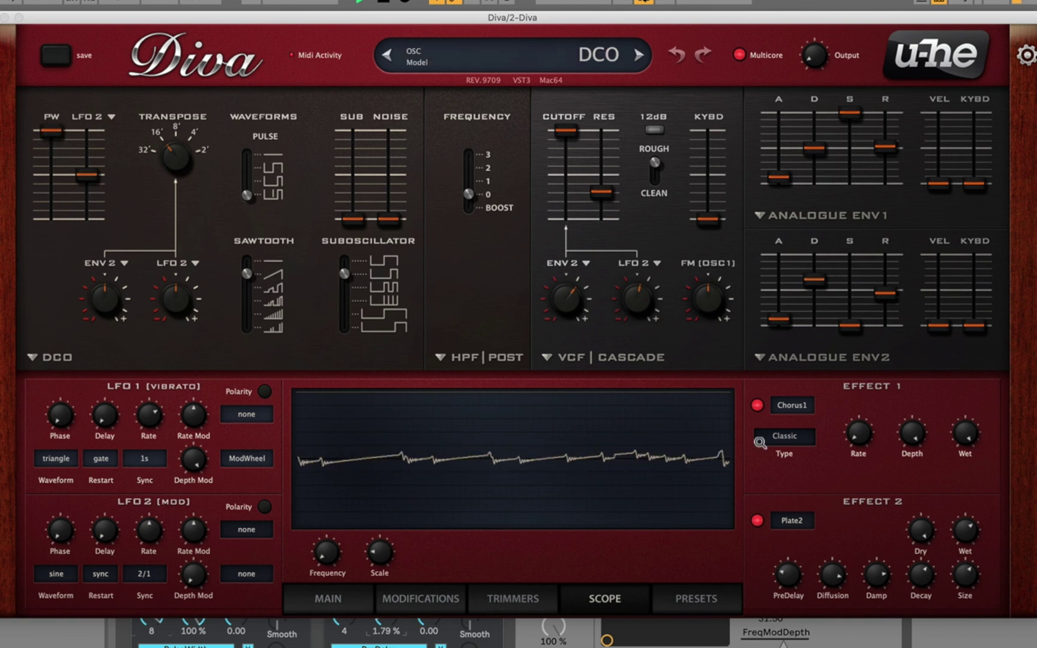
# Deepen Diva's ENV2 filter modulation, set cutoff 64 and resonance 90, raise reverb wet, close editor.
pyautogui.moveTo(967, 534); pyautogui.dragTo(963, 569)
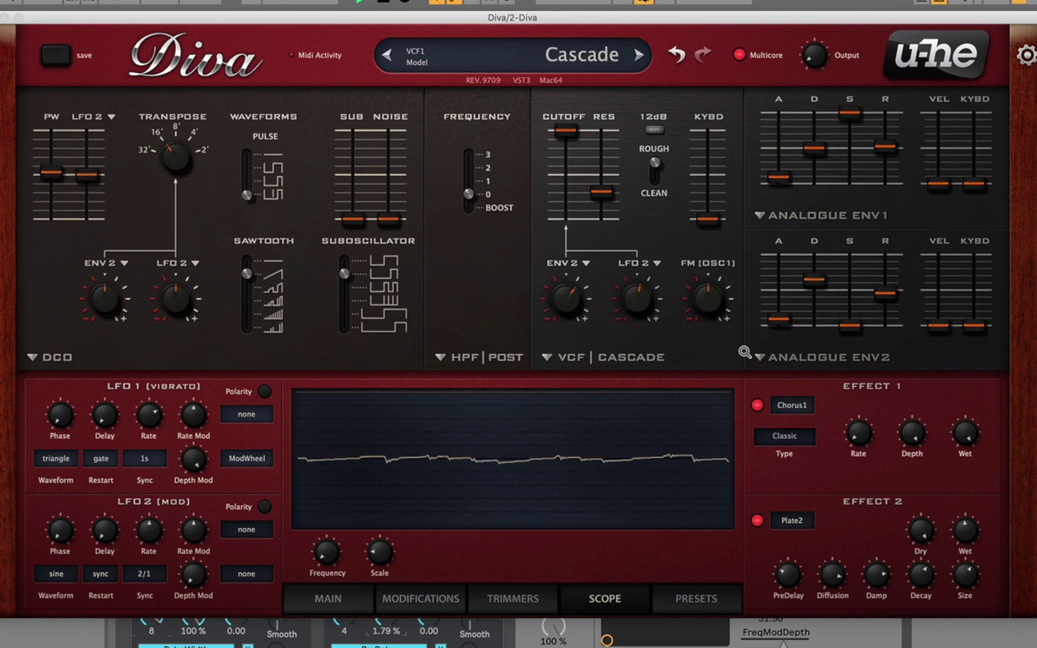
pyautogui.moveTo(601, 192); pyautogui.dragTo(553, 200)
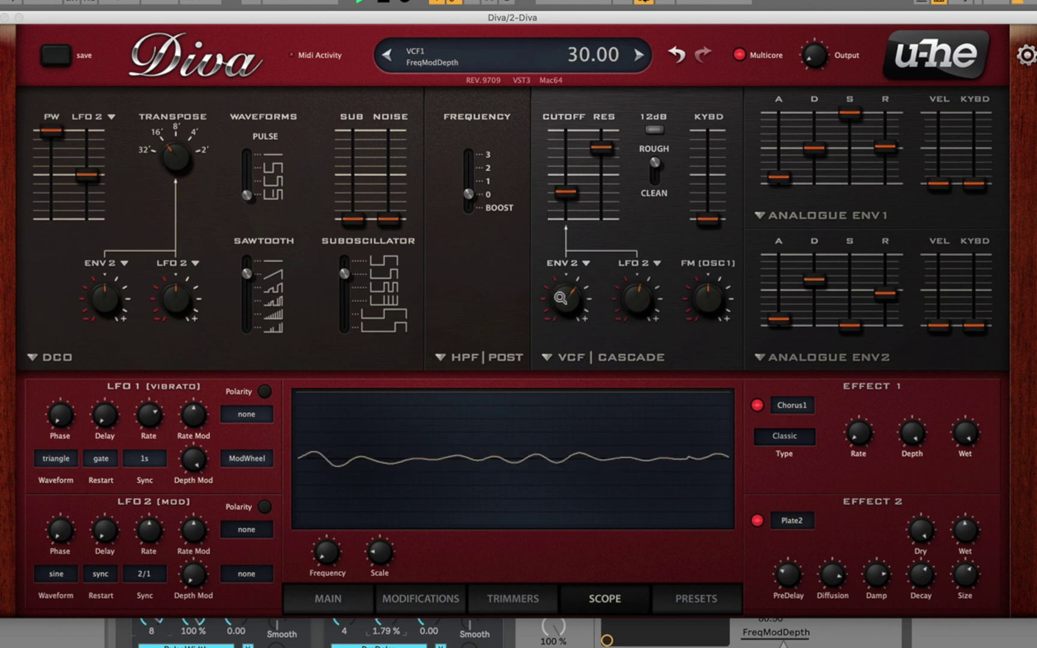
pyautogui.moveTo(561, 297); pyautogui.dragTo(562, 288)
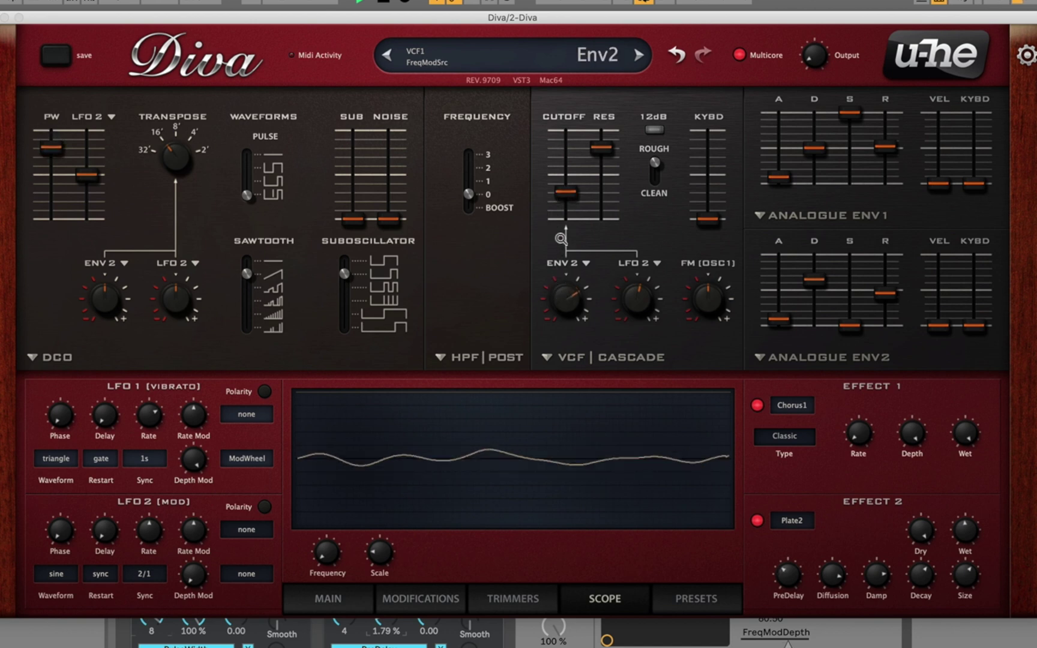
pyautogui.moveTo(567, 200); pyautogui.dragTo(565, 205)
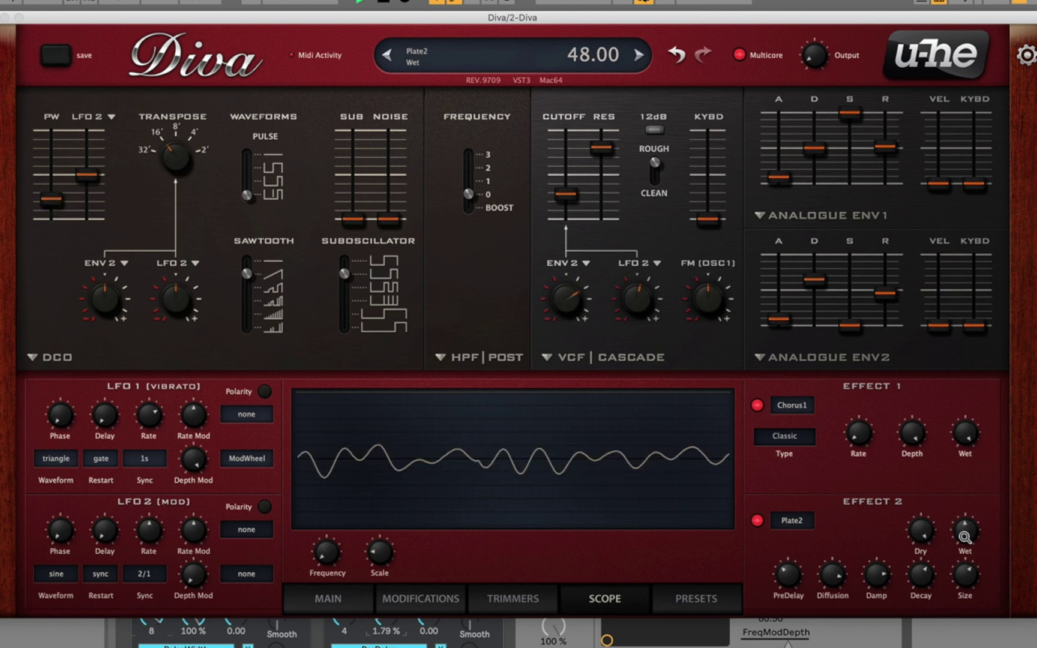
pyautogui.moveTo(965, 537); pyautogui.dragTo(966, 513)
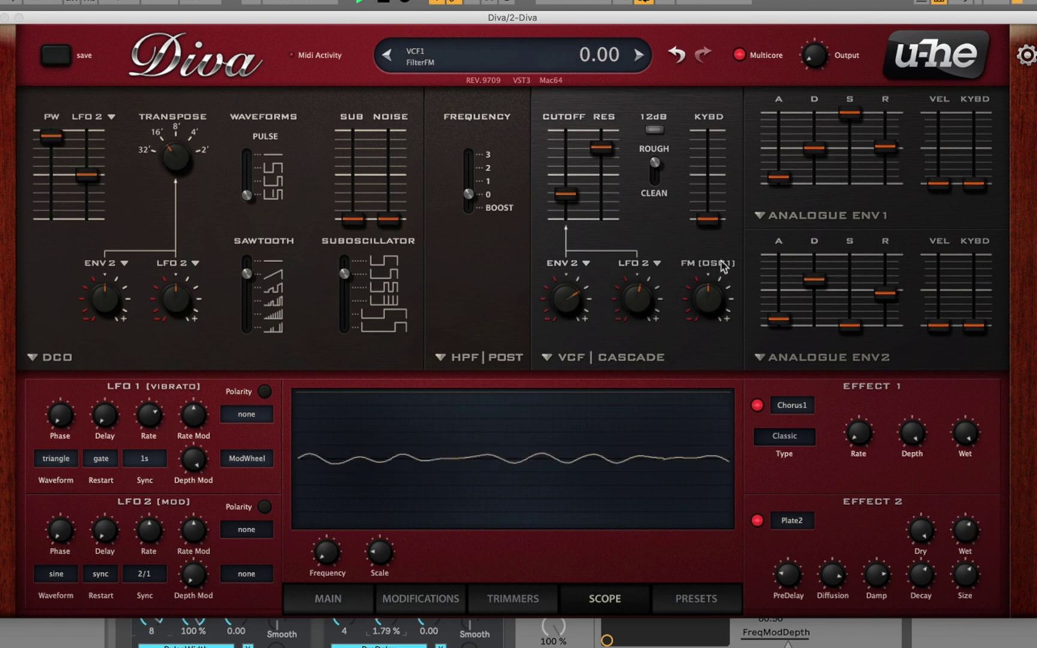
pyautogui.moveTo(607, 151); pyautogui.dragTo(603, 139)
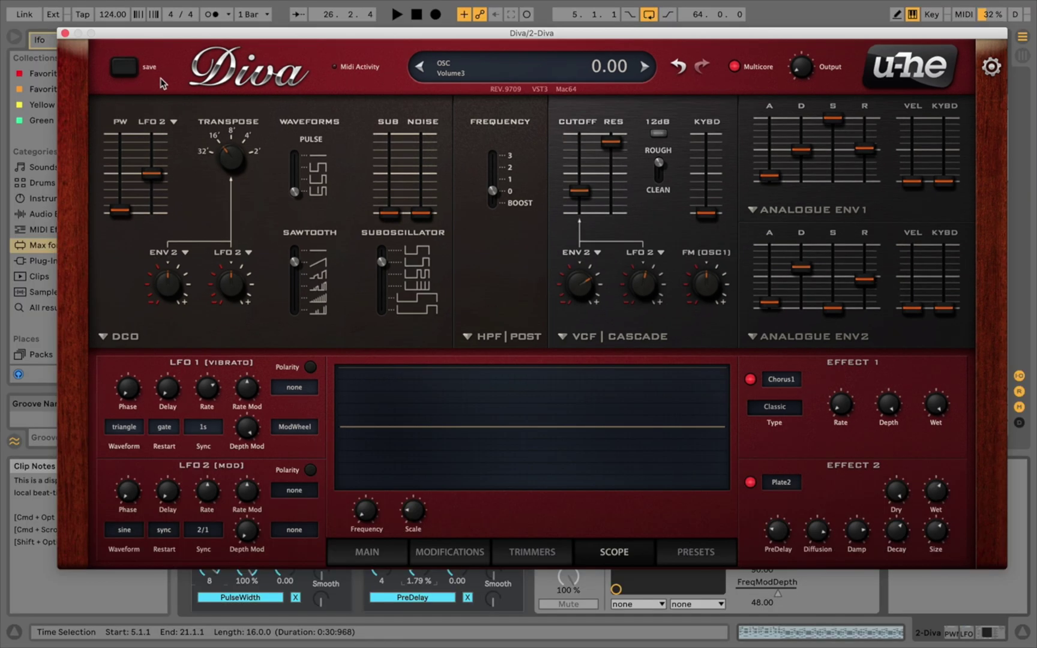
pyautogui.click(6, 18)
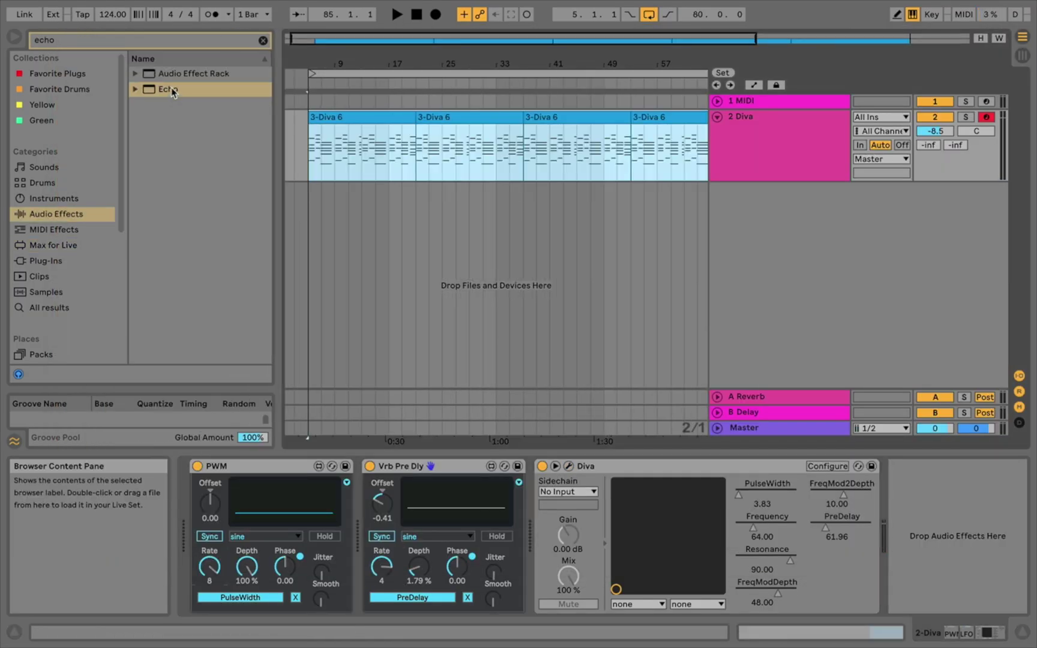
# Insert Echo after Diva, raise its input gain, drop output to -14 dB, and set delays to 1/4.
pyautogui.doubleClick(171, 90)
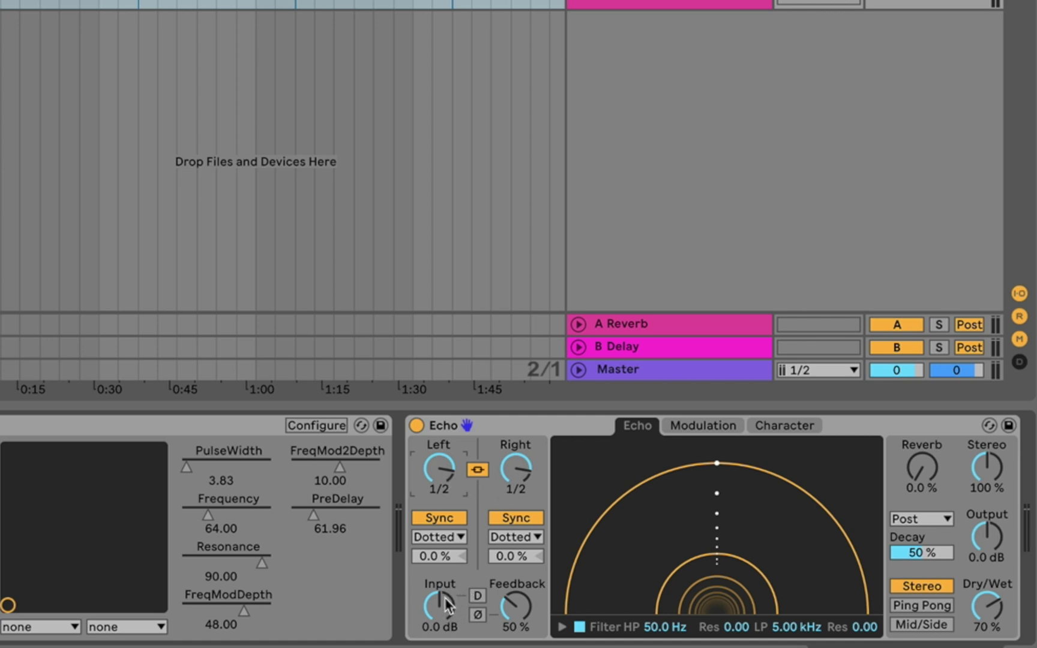
pyautogui.moveTo(445, 606); pyautogui.dragTo(479, 593)
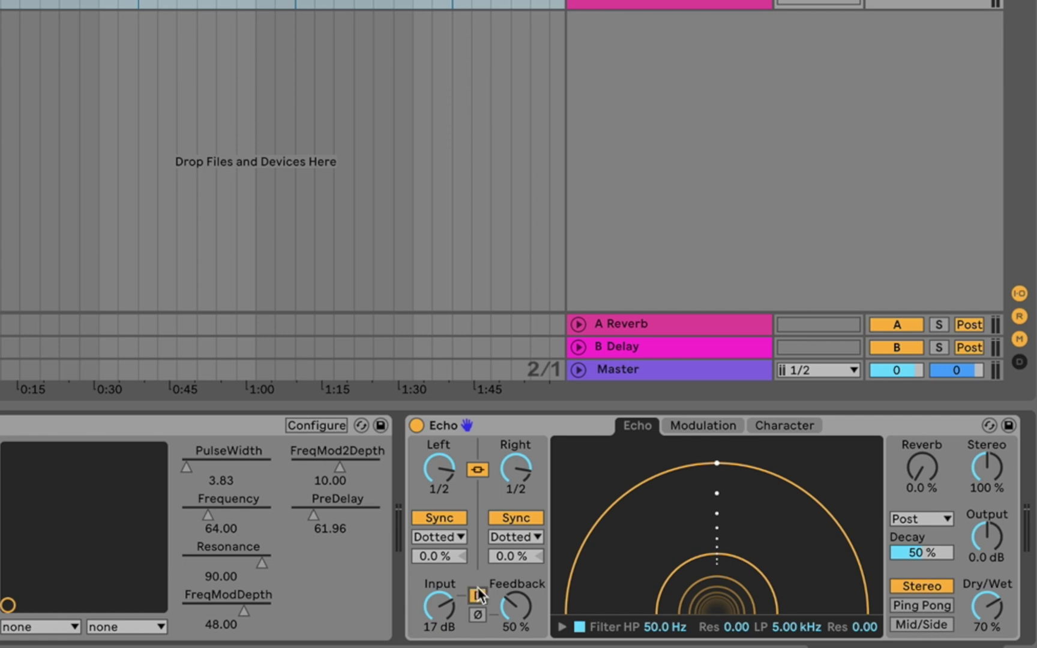
pyautogui.moveTo(439, 607); pyautogui.dragTo(439, 618)
pyautogui.moveTo(992, 540); pyautogui.dragTo(991, 533)
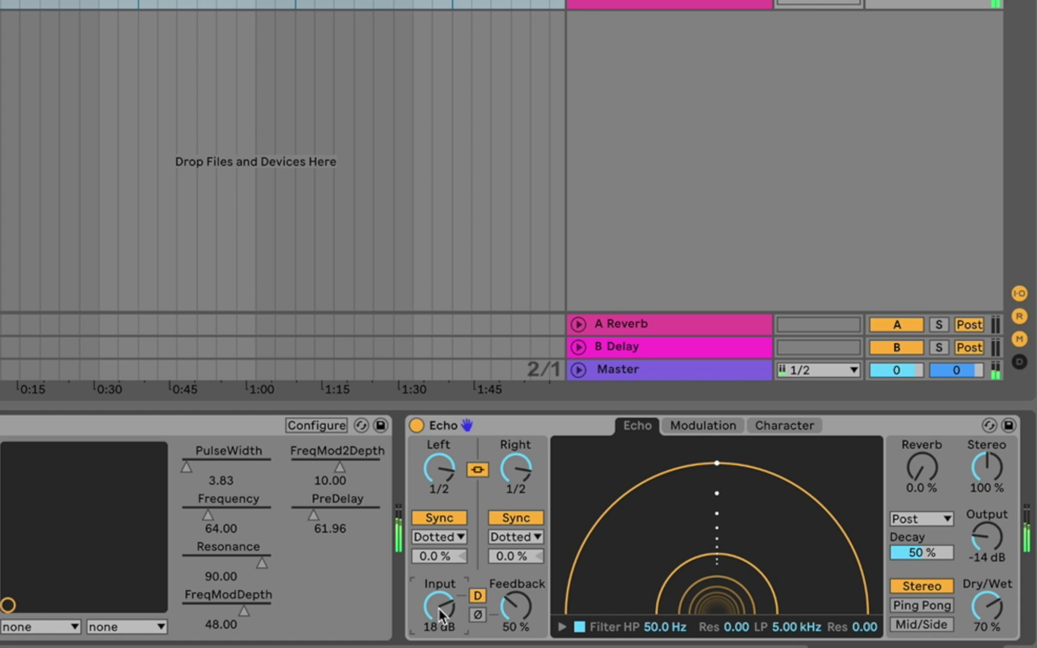
pyautogui.press('Down')
pyautogui.press('Down')
pyautogui.press('Down')
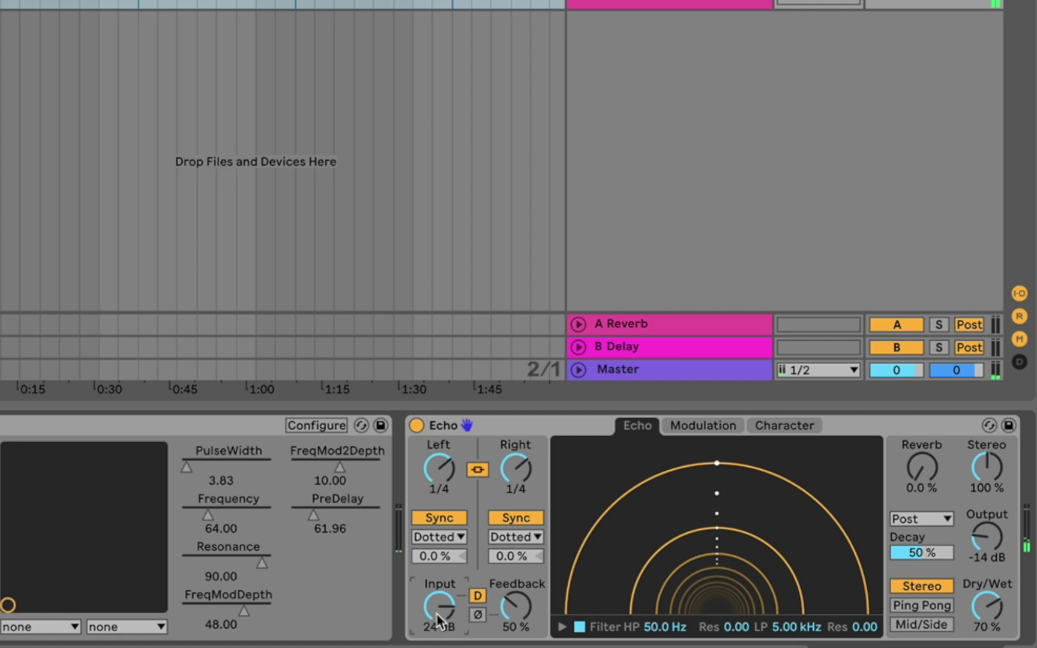
# Band-limit Echo's filter with high-pass at 165 Hz and low-pass at 3.87 kHz.
pyautogui.click(562, 627)
pyautogui.moveTo(599, 601); pyautogui.dragTo(626, 588)
pyautogui.moveTo(812, 607); pyautogui.dragTo(799, 579)
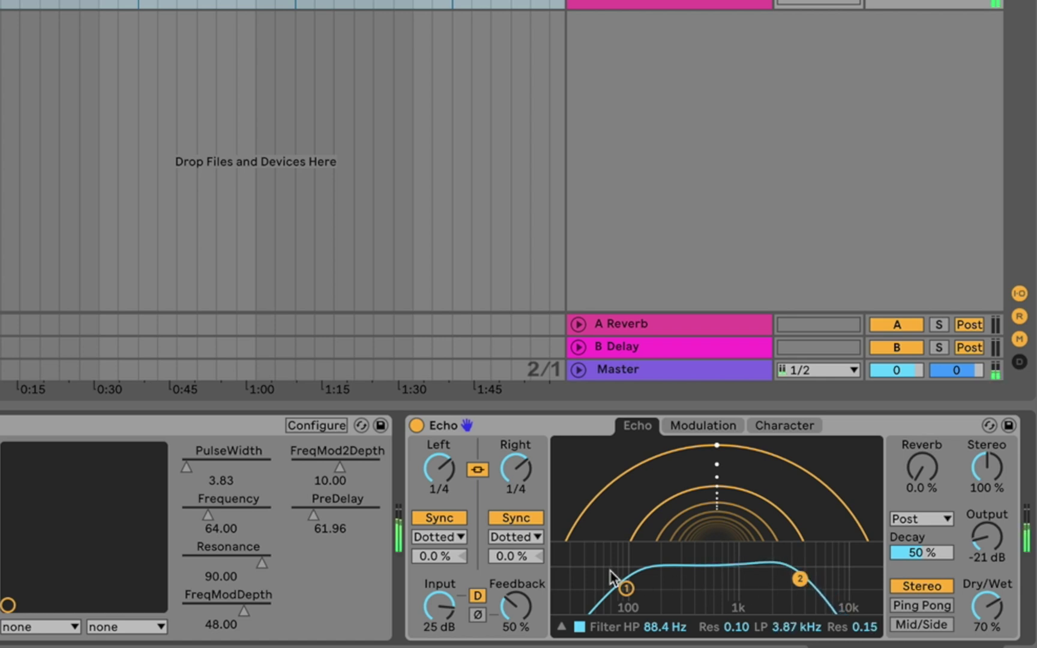
pyautogui.moveTo(626, 588); pyautogui.dragTo(656, 574)
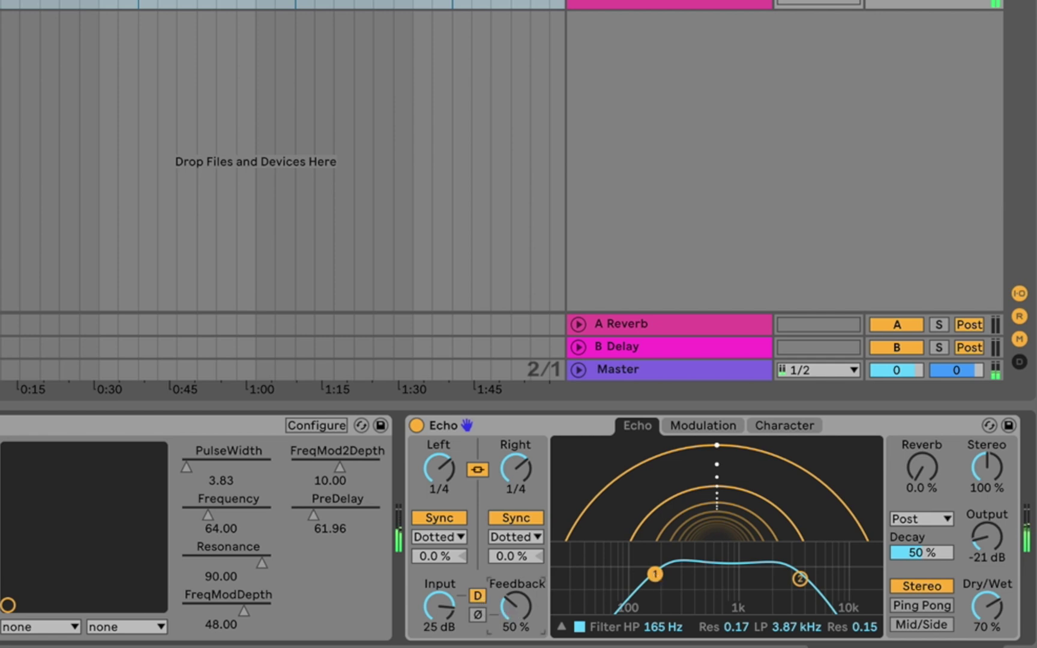
# Set Echo's feedback to 19%, dry/wet to 20%, input to 7 dB and output to -10 dB.
pyautogui.moveTo(516, 606); pyautogui.dragTo(515, 624)
pyautogui.moveTo(987, 536); pyautogui.dragTo(987, 546)
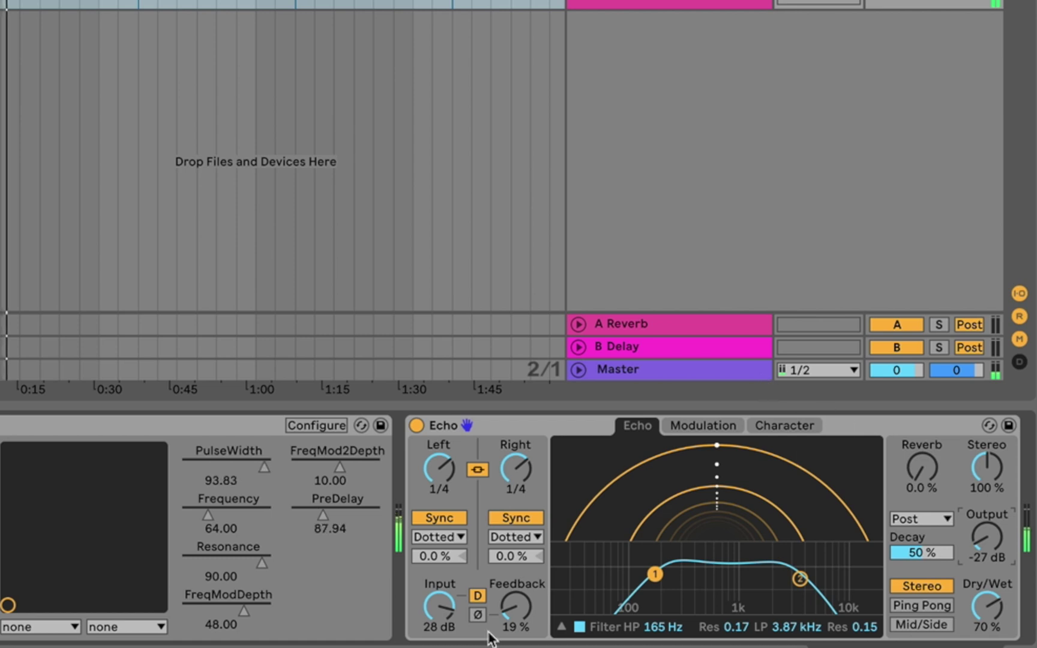
pyautogui.moveTo(441, 616); pyautogui.dragTo(441, 619)
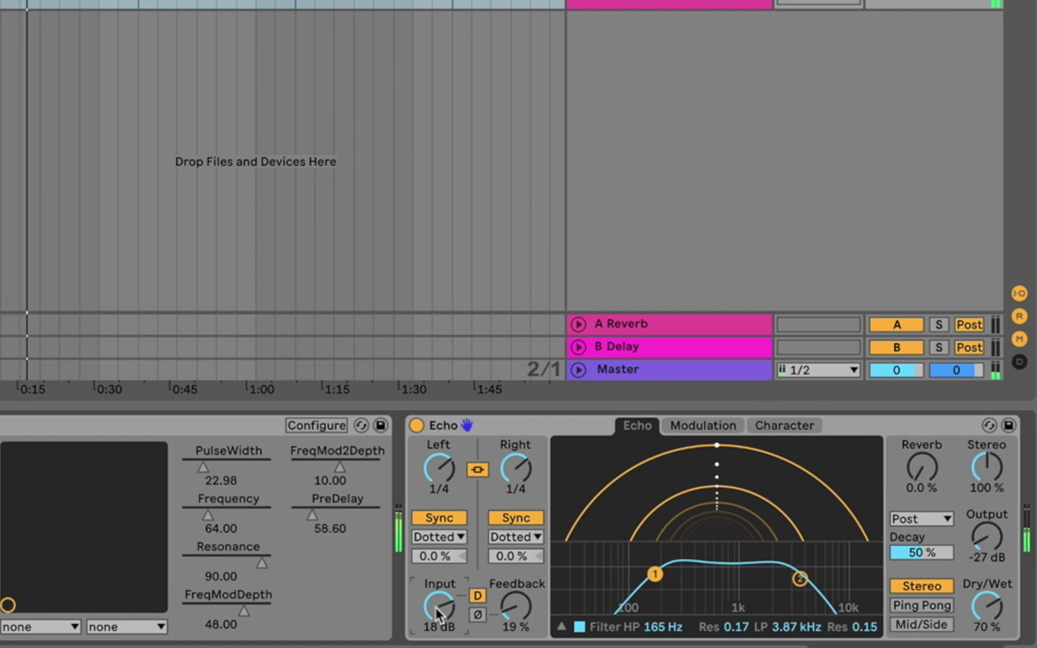
pyautogui.moveTo(988, 606); pyautogui.dragTo(988, 633)
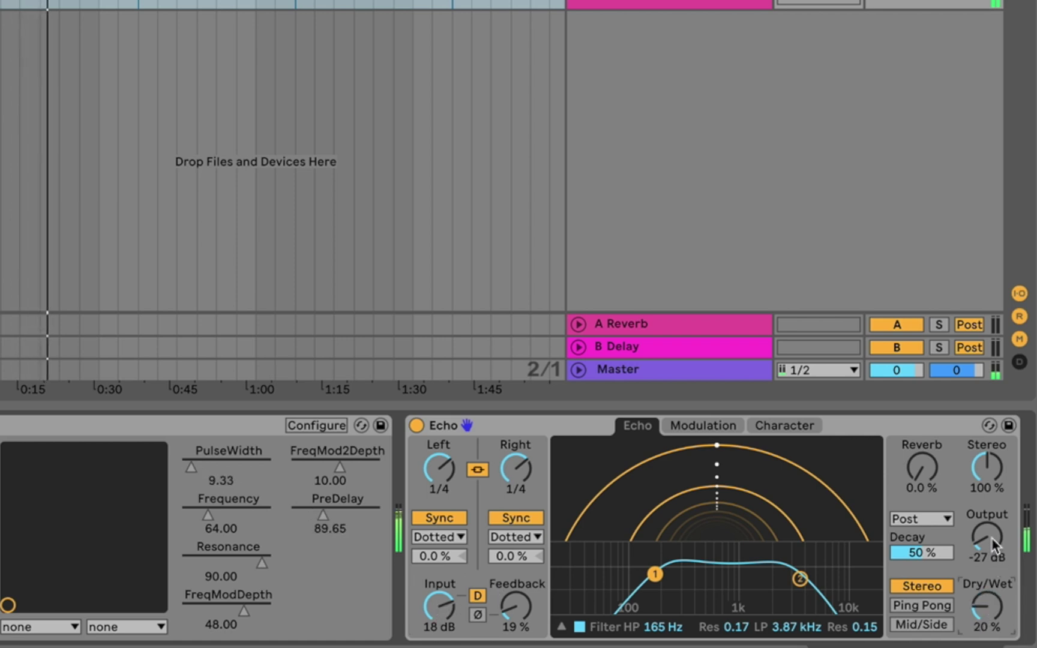
pyautogui.moveTo(993, 547); pyautogui.dragTo(994, 534)
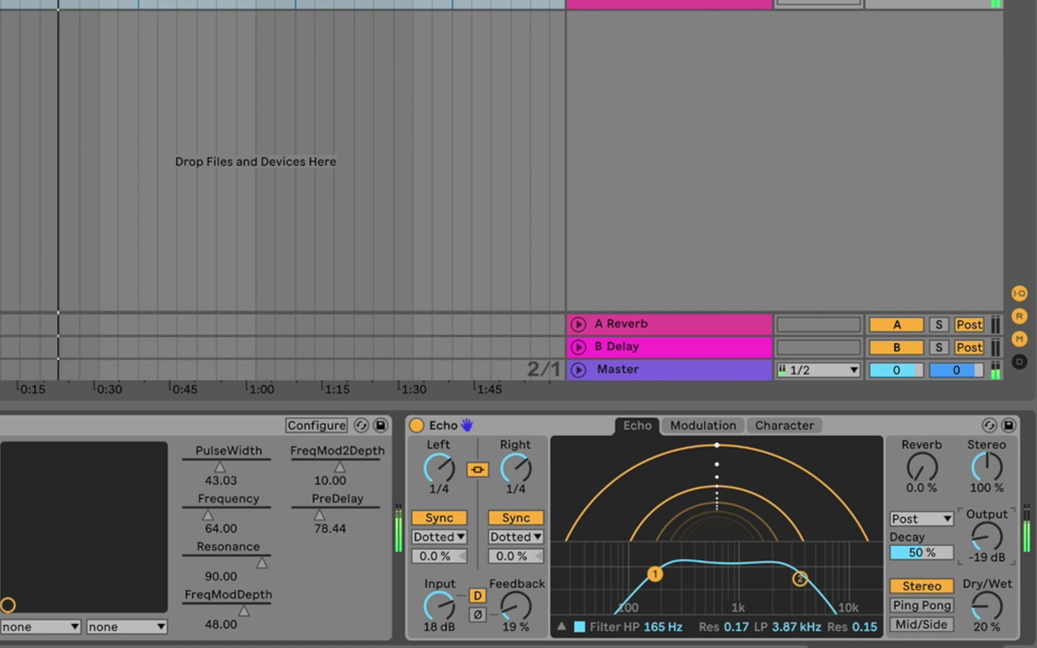
pyautogui.click(441, 615)
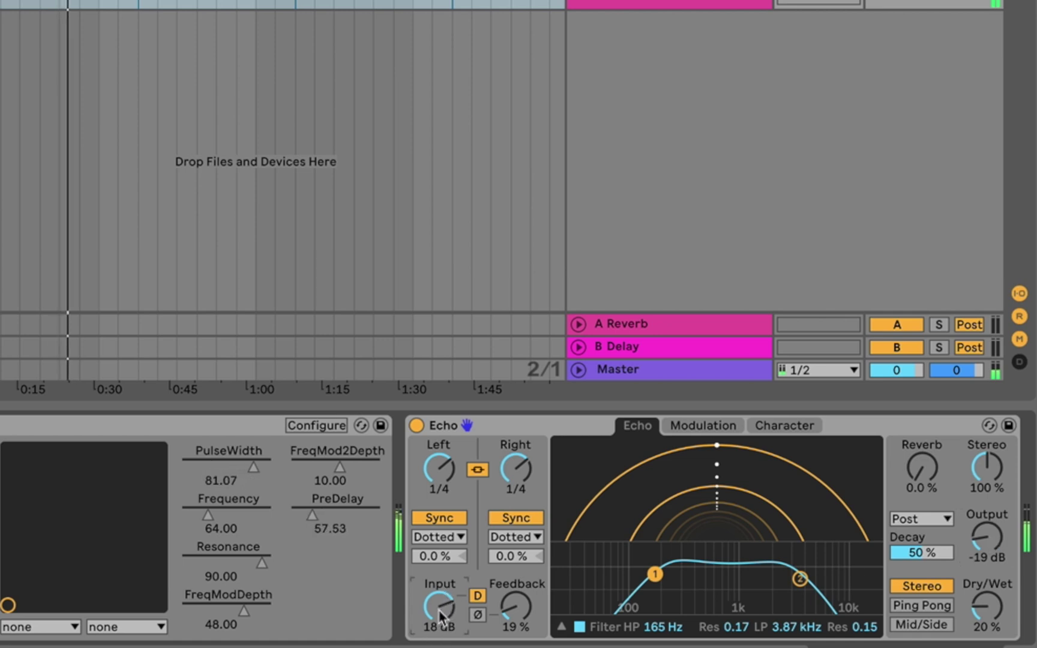
pyautogui.moveTo(442, 615); pyautogui.dragTo(441, 628)
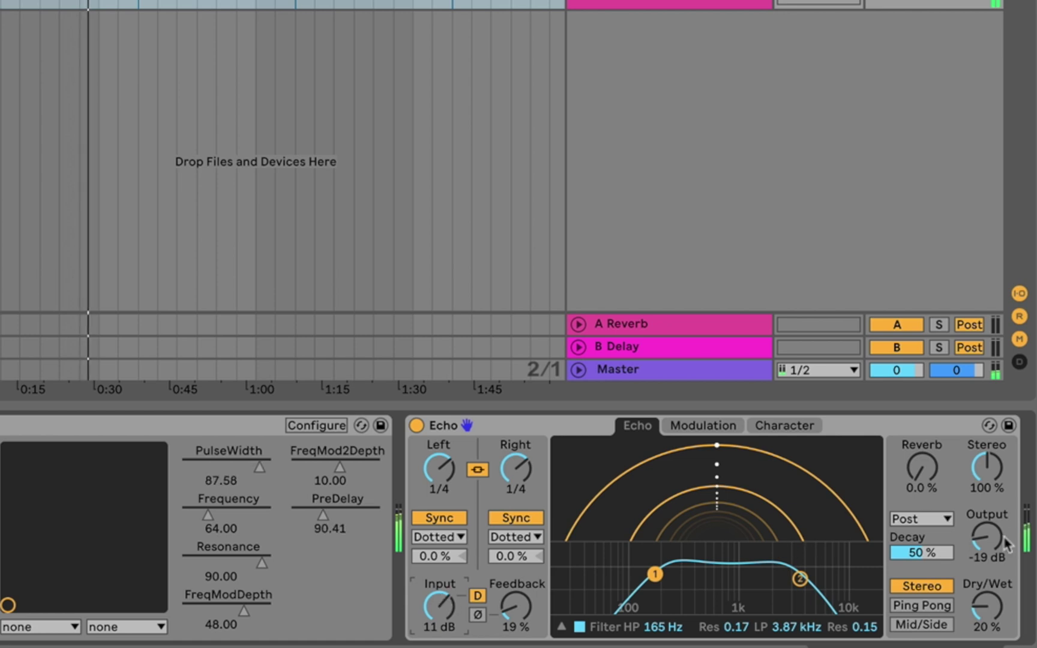
pyautogui.moveTo(1004, 543); pyautogui.dragTo(1004, 537)
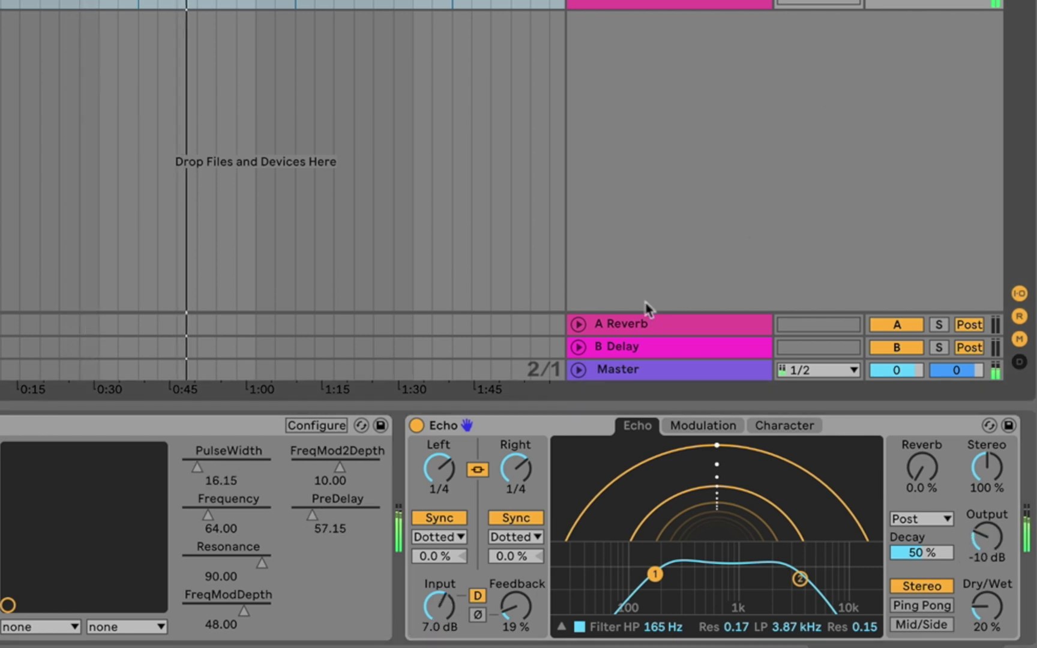
# Return to the Diva track's devices and reopen Diva's editor window.
pyautogui.press('Up')
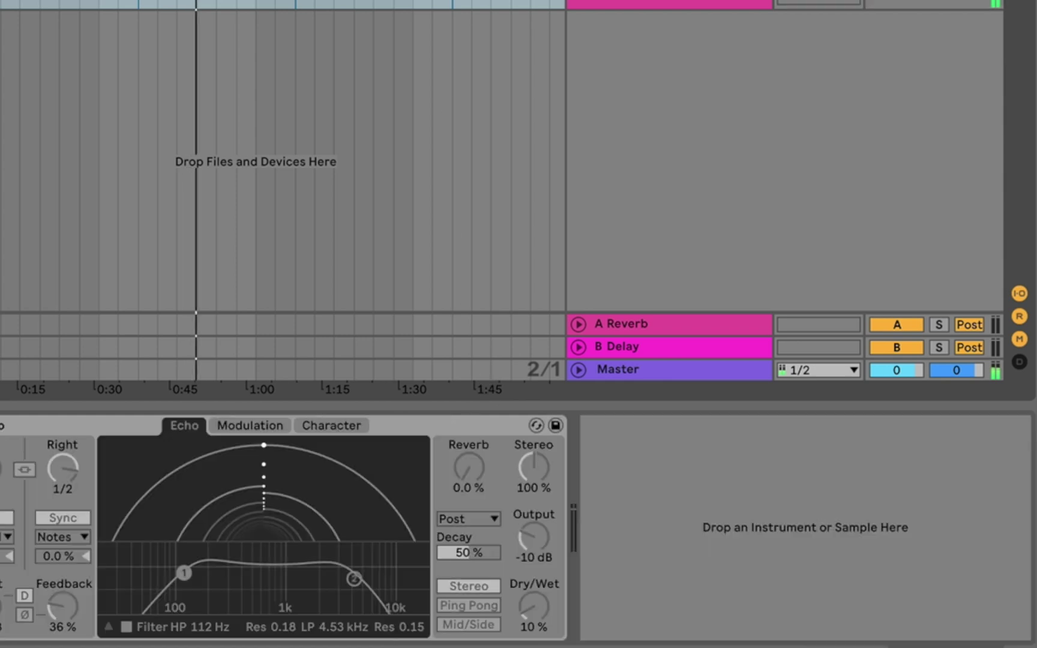
pyautogui.press('Up')
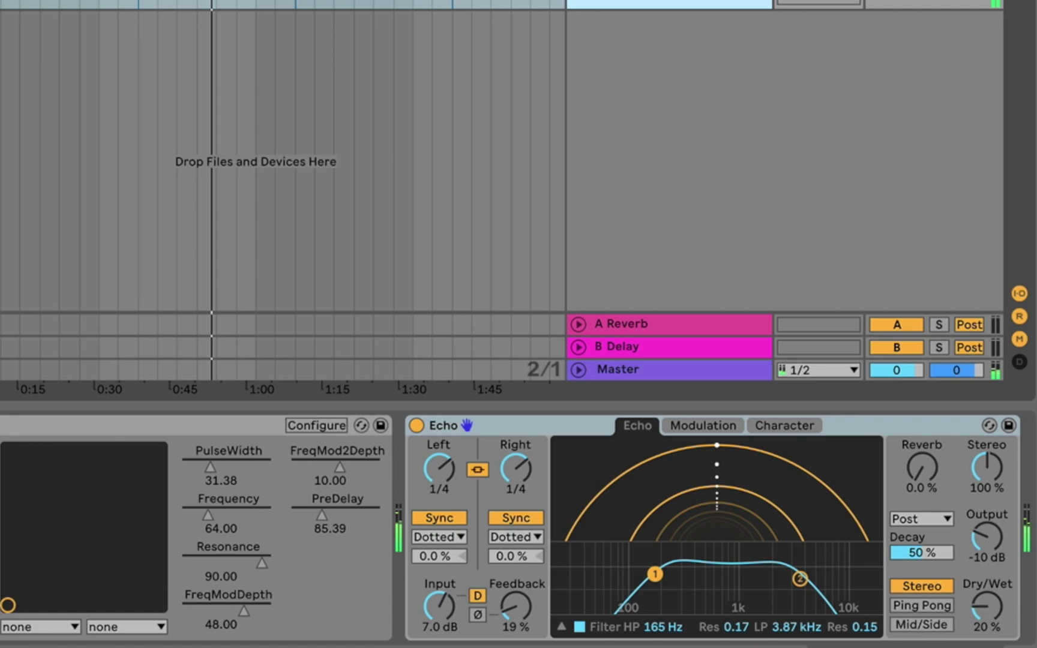
pyautogui.press('super+alt+p')
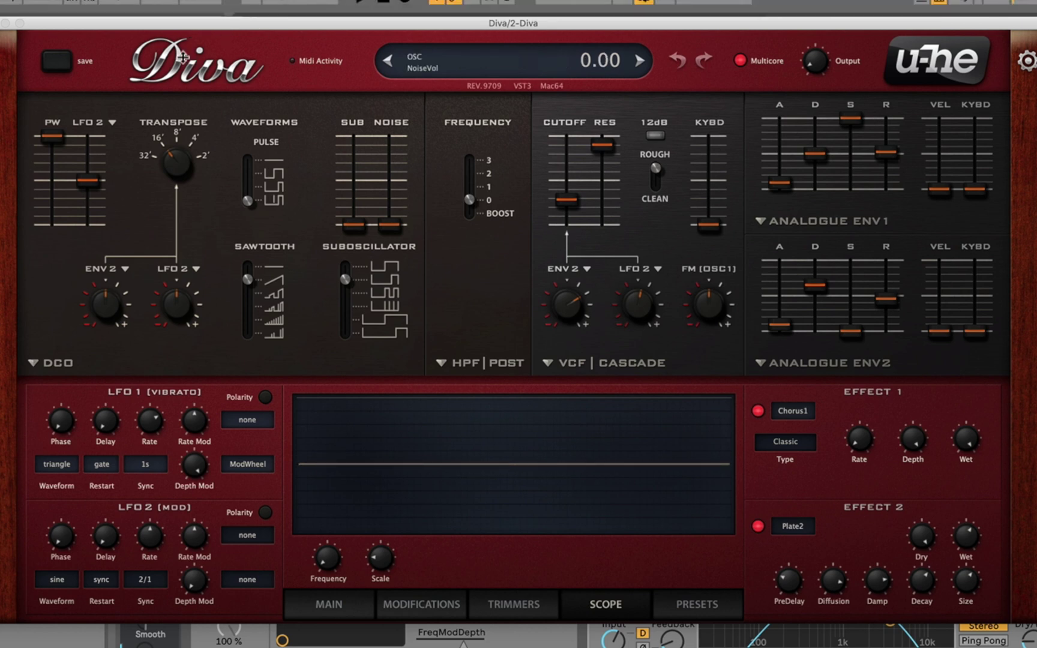
# Move Diva's window aside and, in Cmd+M mapping mode, assign Frequency and related controls to CC 3, 9, 14, 15.
pyautogui.moveTo(112, 31); pyautogui.dragTo(688, 52)
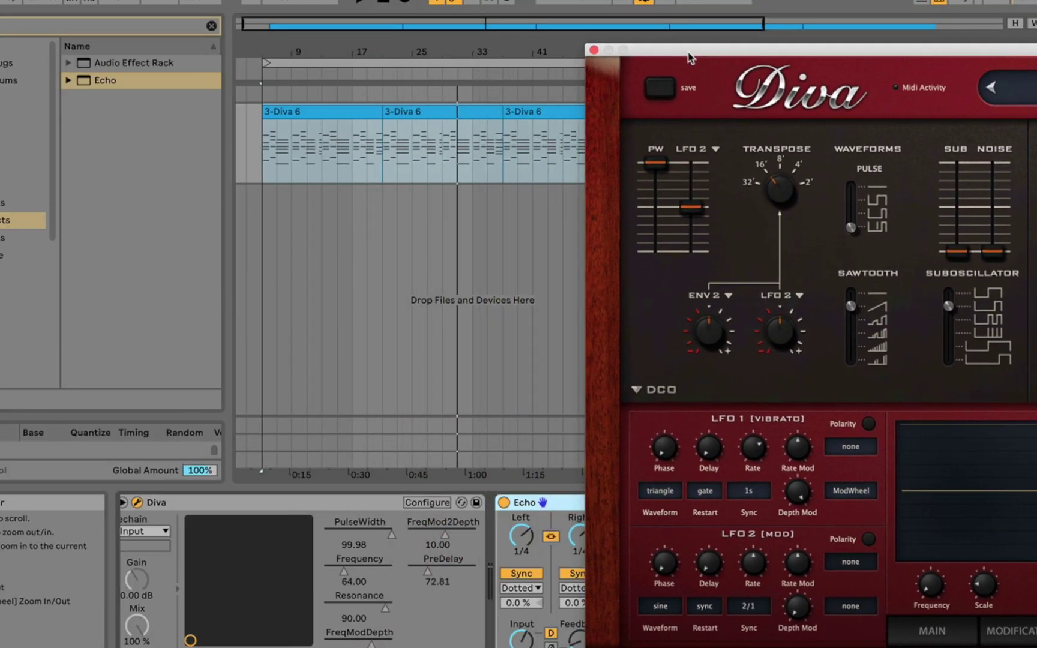
pyautogui.press('super+m')
pyautogui.moveTo(751, 41); pyautogui.dragTo(642, 49)
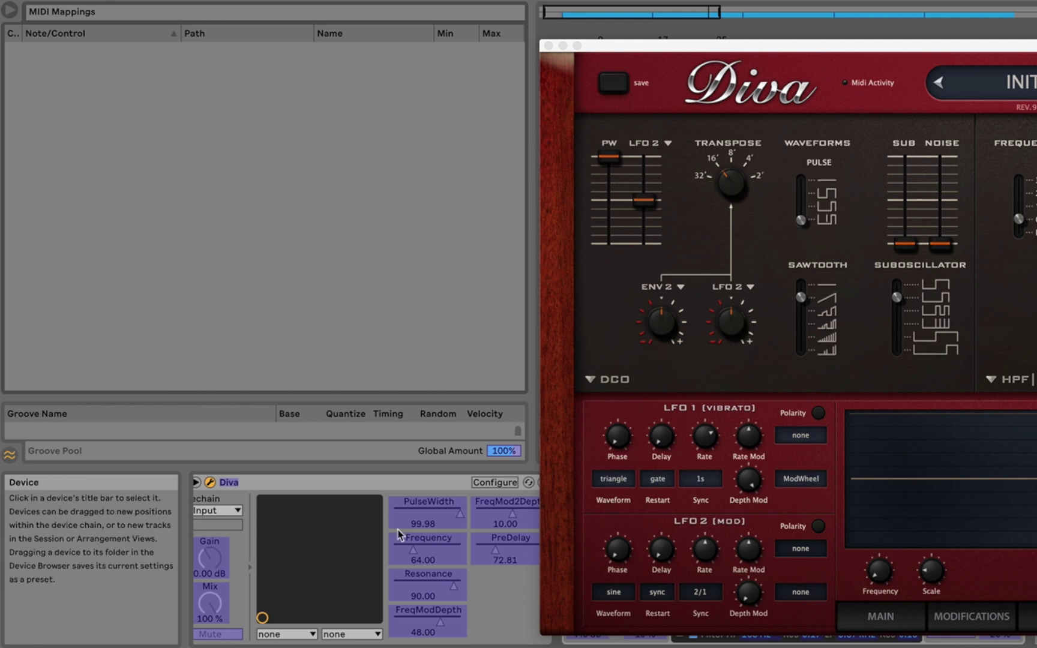
pyautogui.click(433, 548)
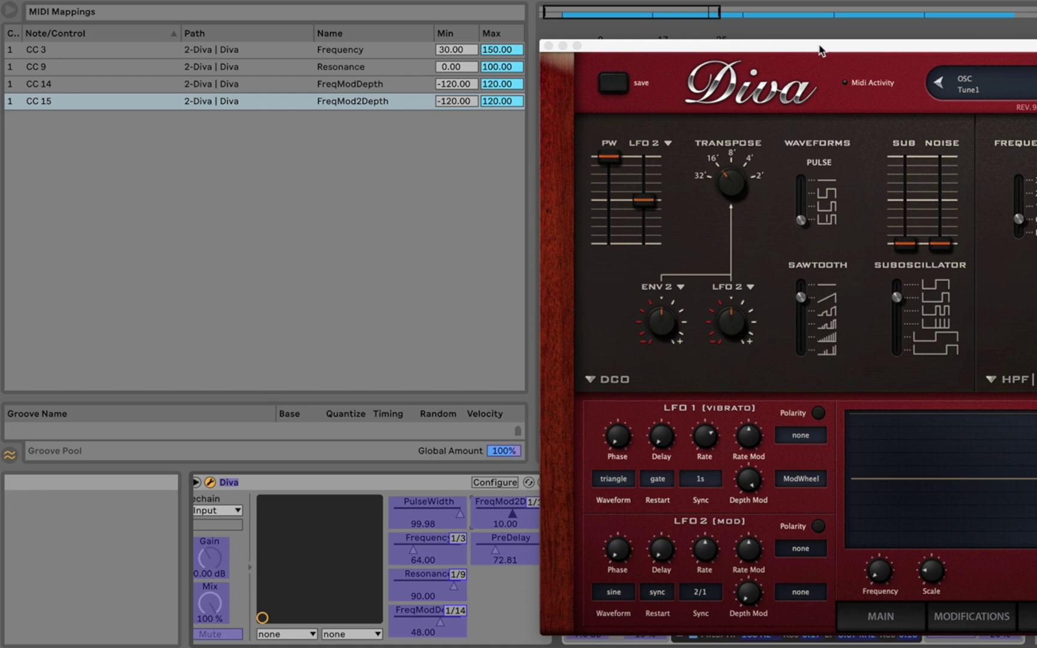
pyautogui.press('super+m')
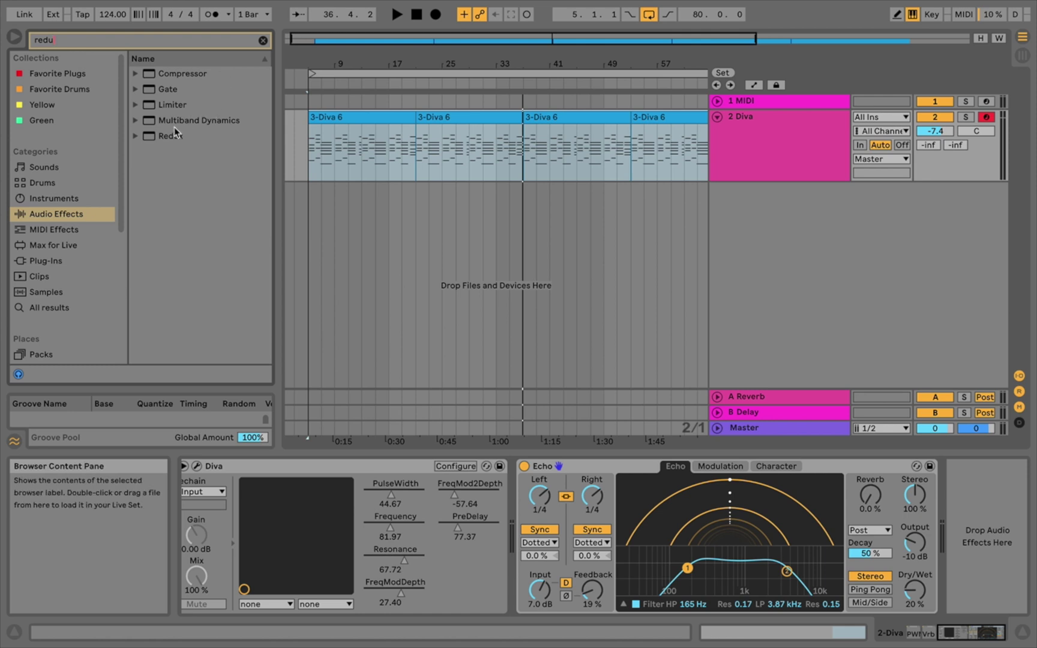
# Drop Redux after Echo, start playback, and set its Hard downsampling to 17.
pyautogui.moveTo(168, 136); pyautogui.dragTo(912, 495)
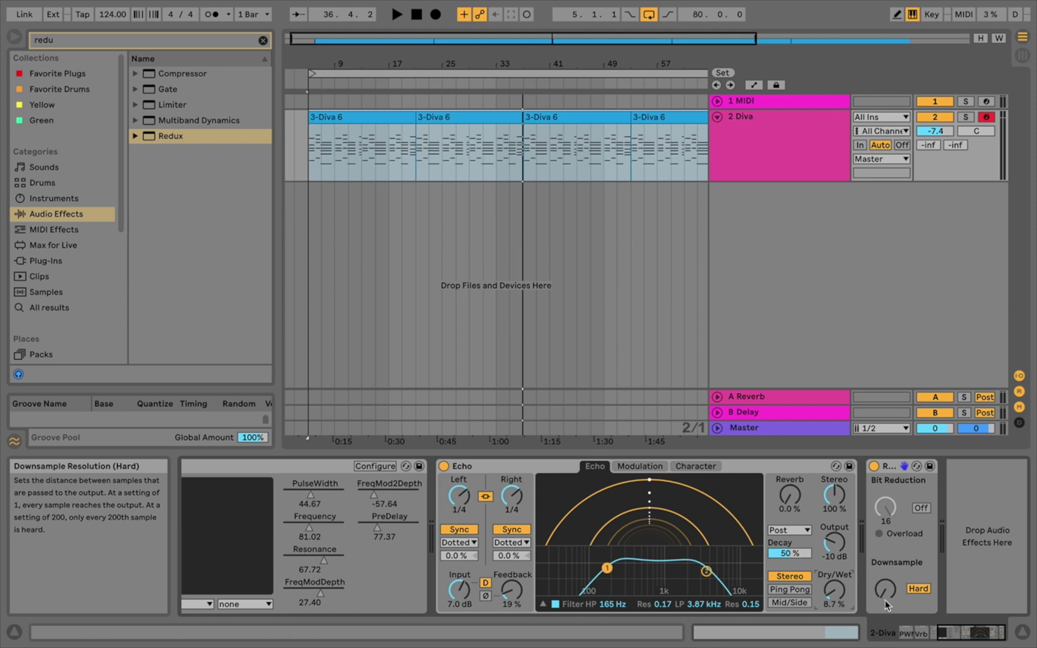
pyautogui.press('space')
pyautogui.moveTo(887, 606); pyautogui.dragTo(885, 593)
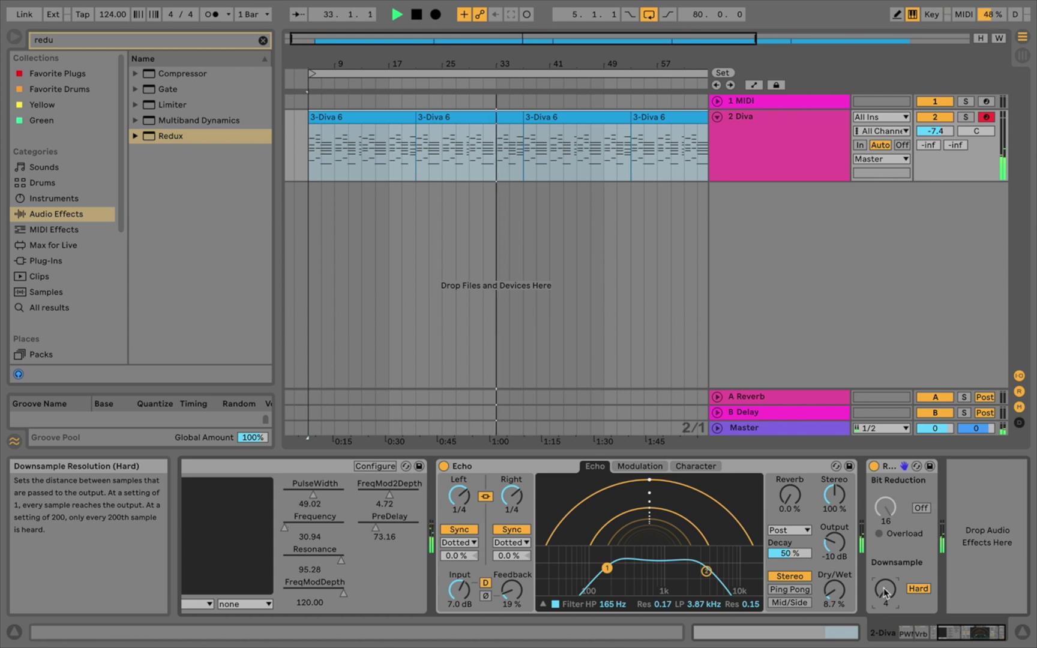
pyautogui.moveTo(885, 594)
pyautogui.mouseDown()
pyautogui.moveTo(885, 574)
pyautogui.moveTo(883, 588)
pyautogui.mouseUp()
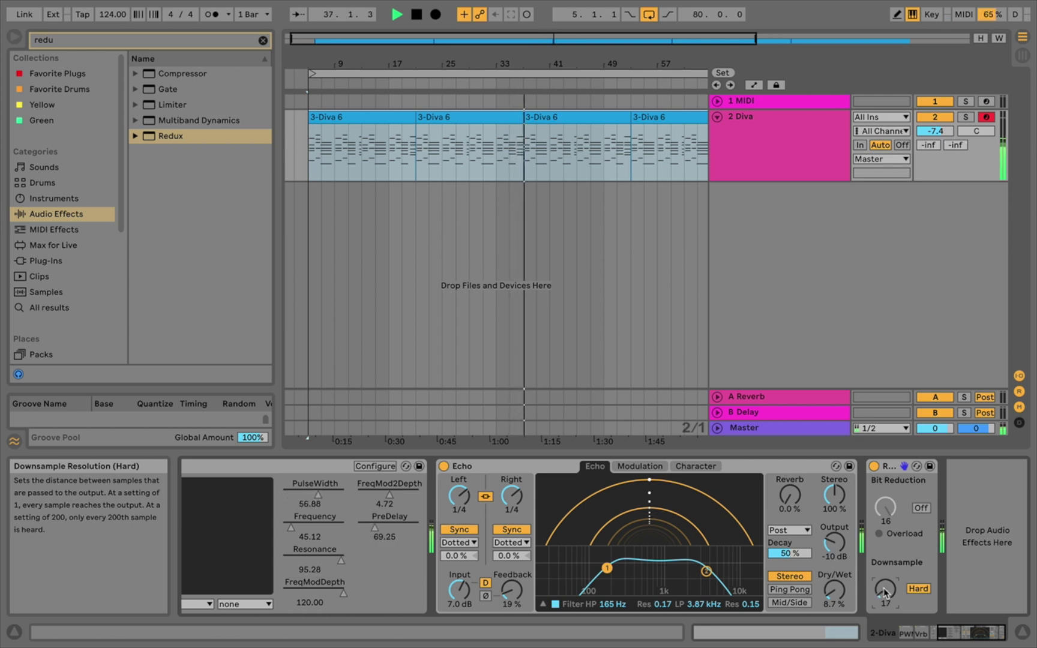